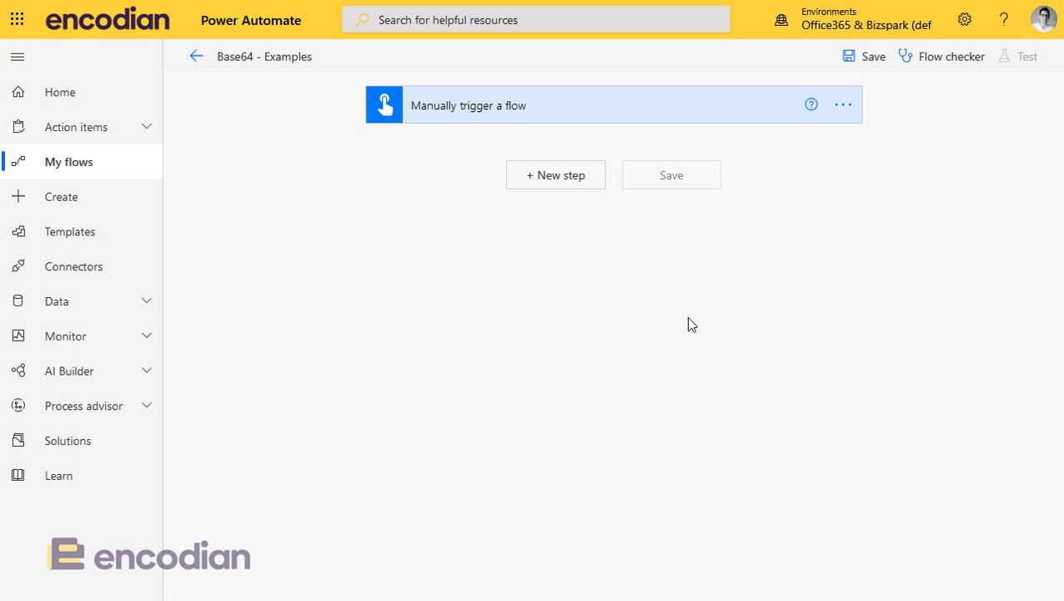
- Add the OneDrive for Business "Get file content" action after the manual trigger
click(564, 192)
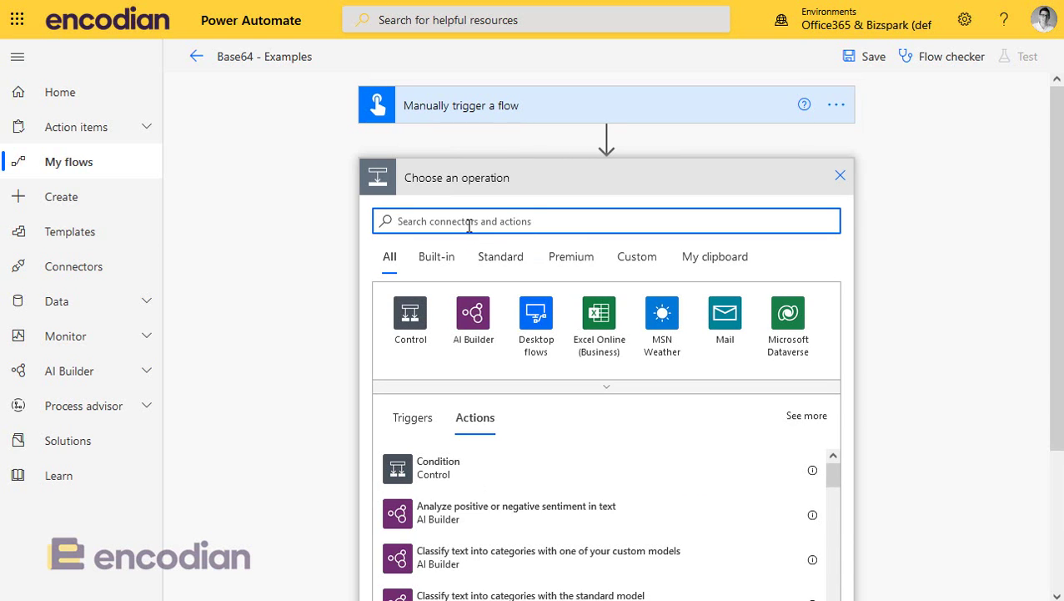
text(get files)
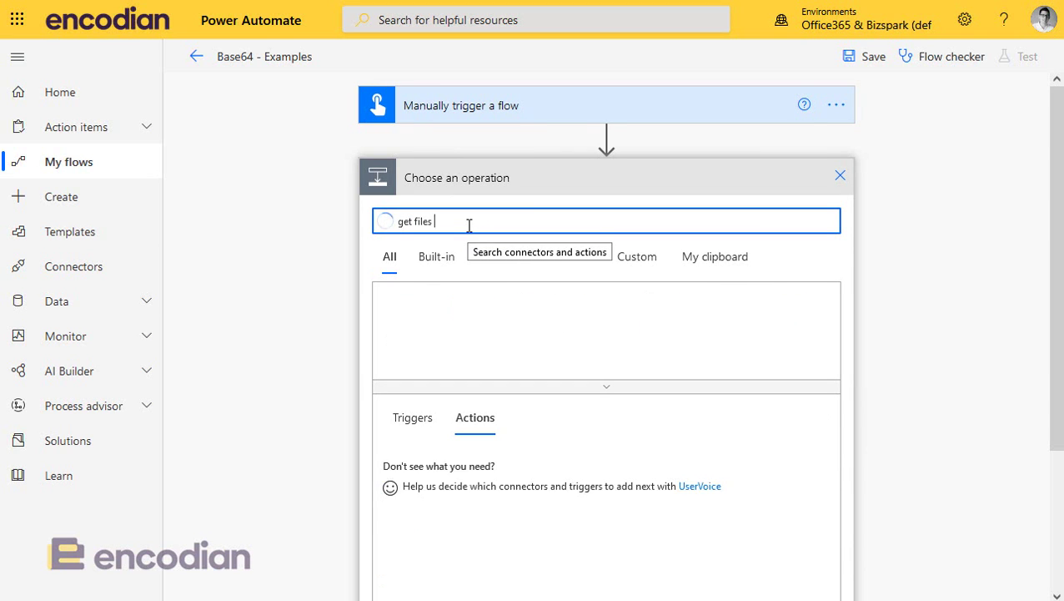
key(BackSpace)
text(content)
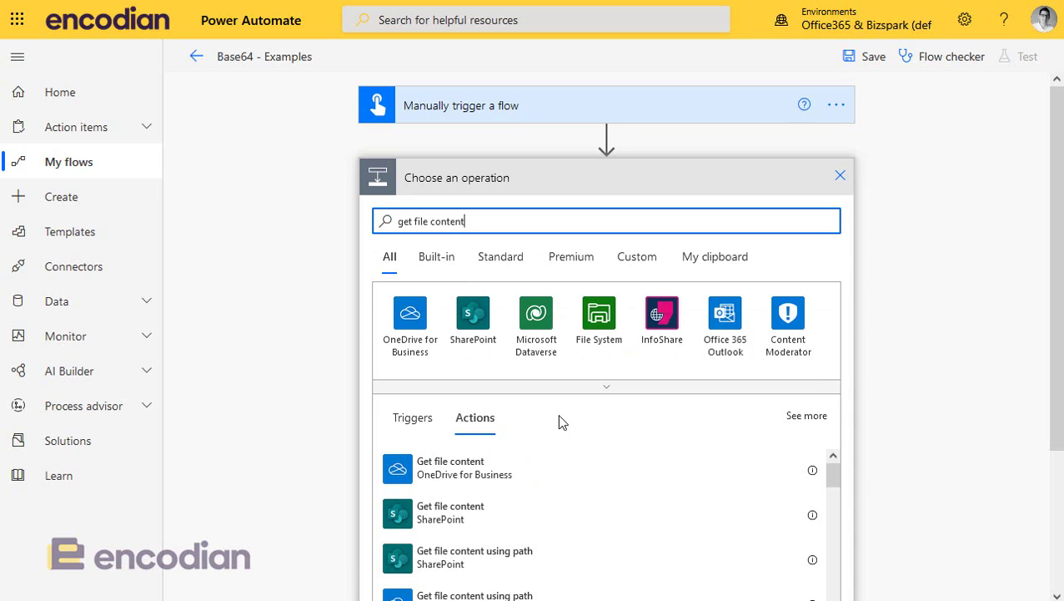
click(492, 484)
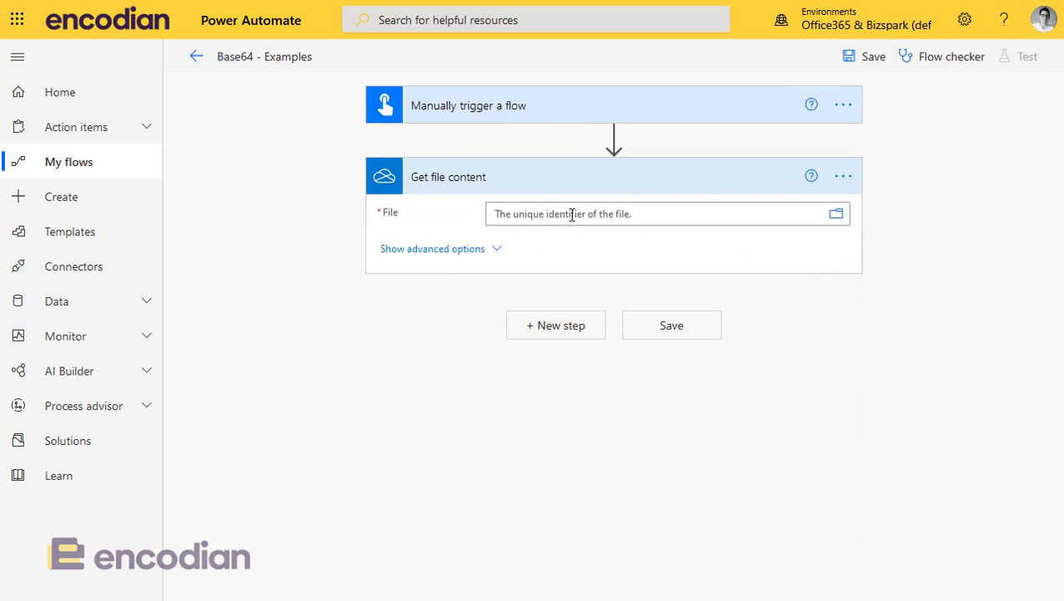
- Set the Get file content action's file to /Support/result.docx from the OneDrive root
click(838, 215)
click(813, 275)
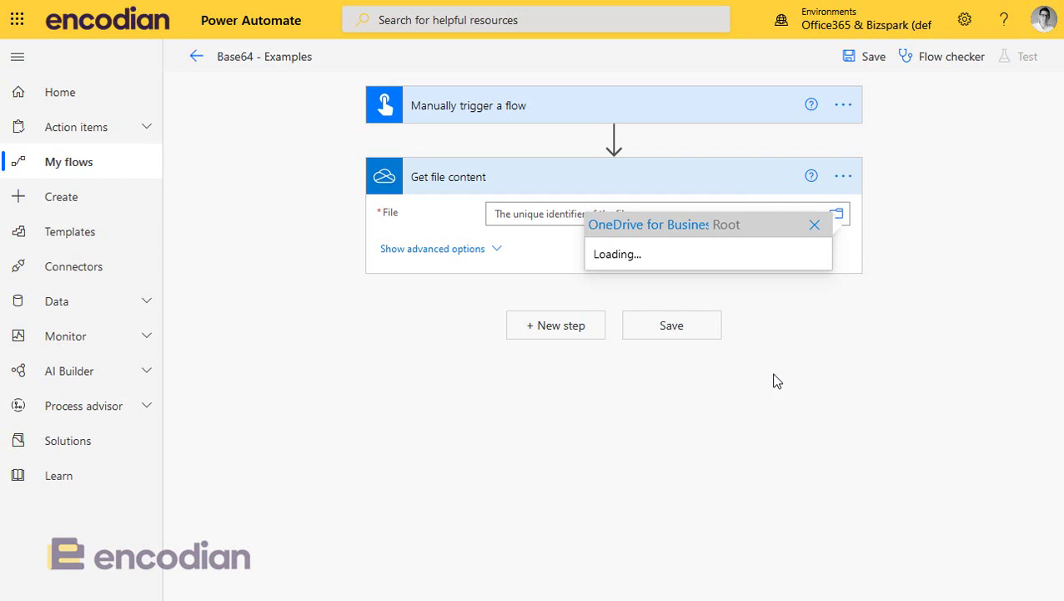
scroll(785, 392, down, 5)
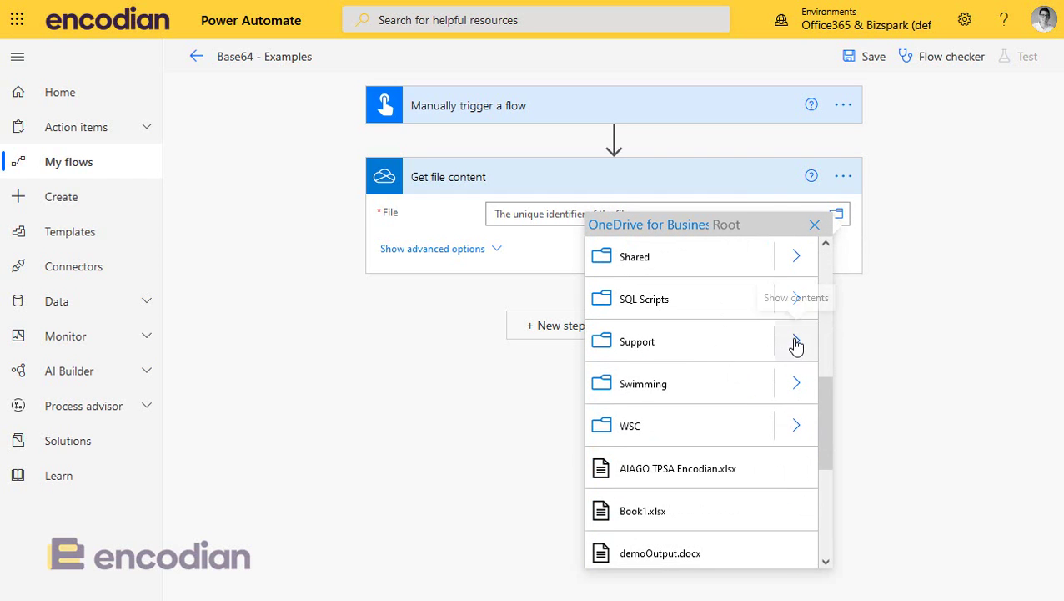
click(796, 342)
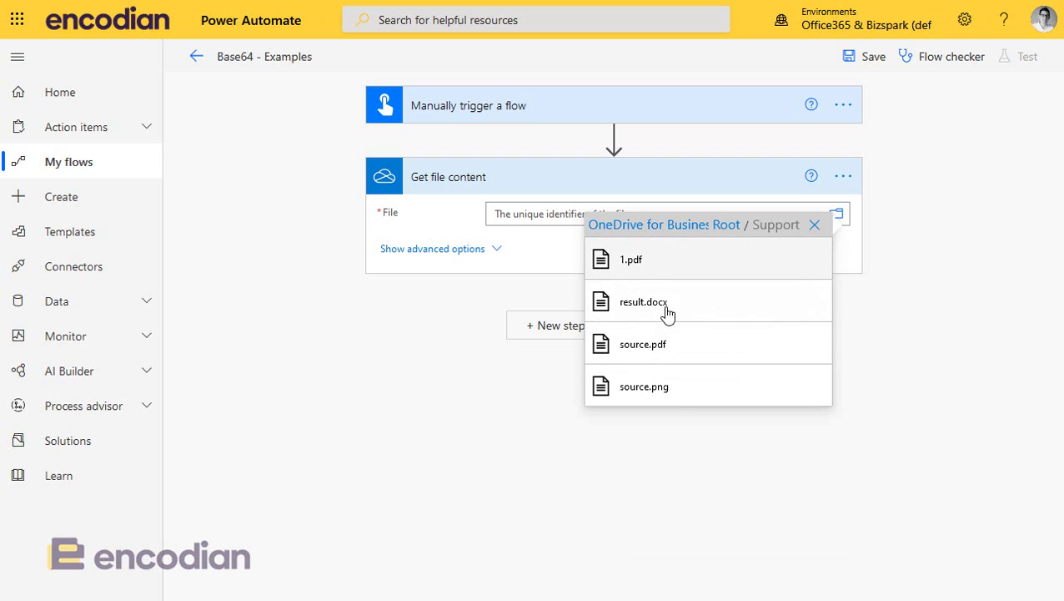
click(672, 309)
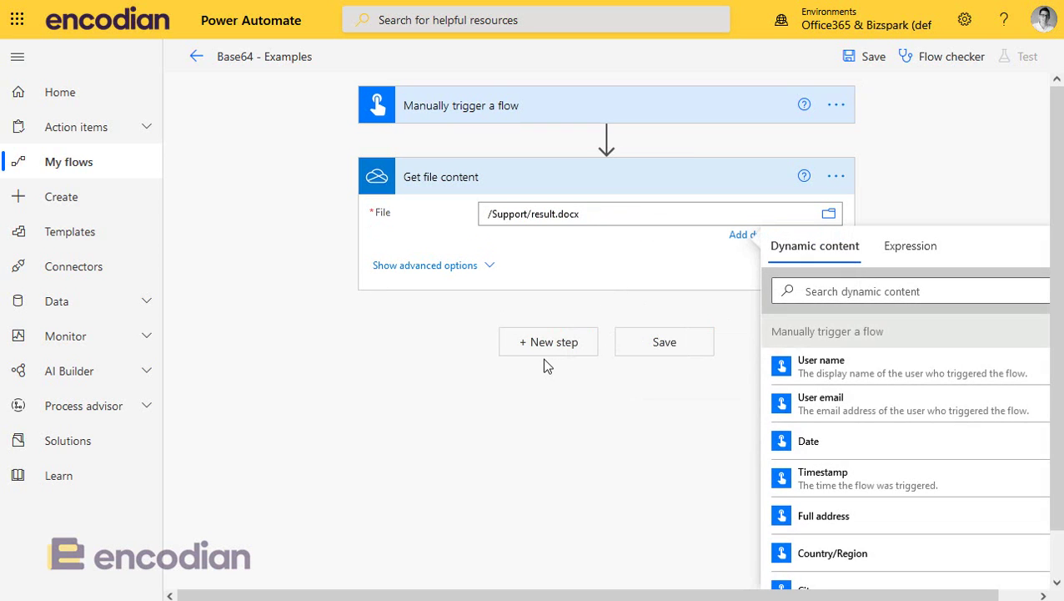
- Add an "Initialize variable" action after the Get file content action
click(554, 346)
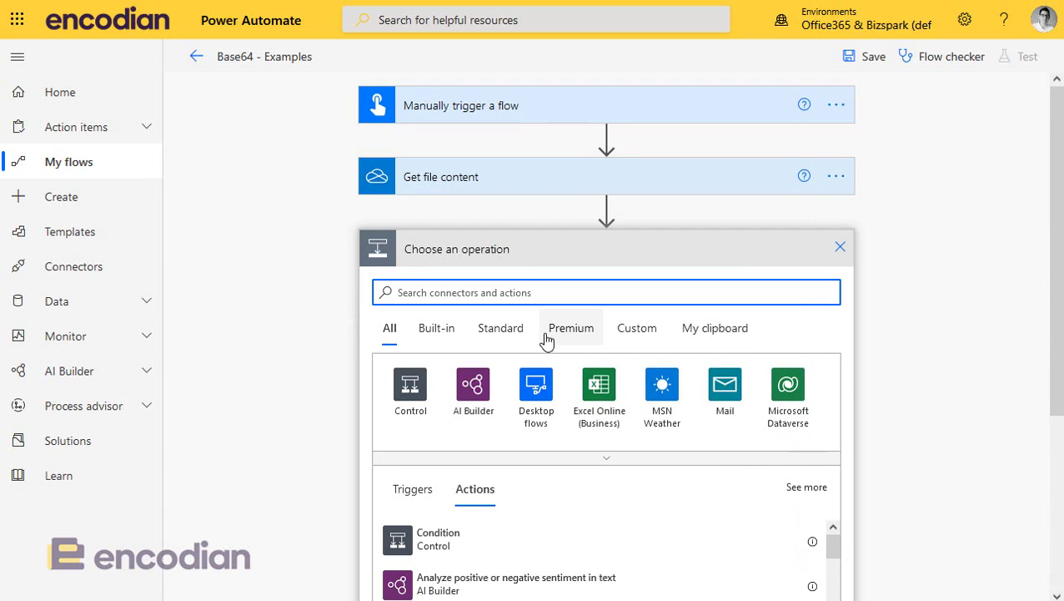
text(init)
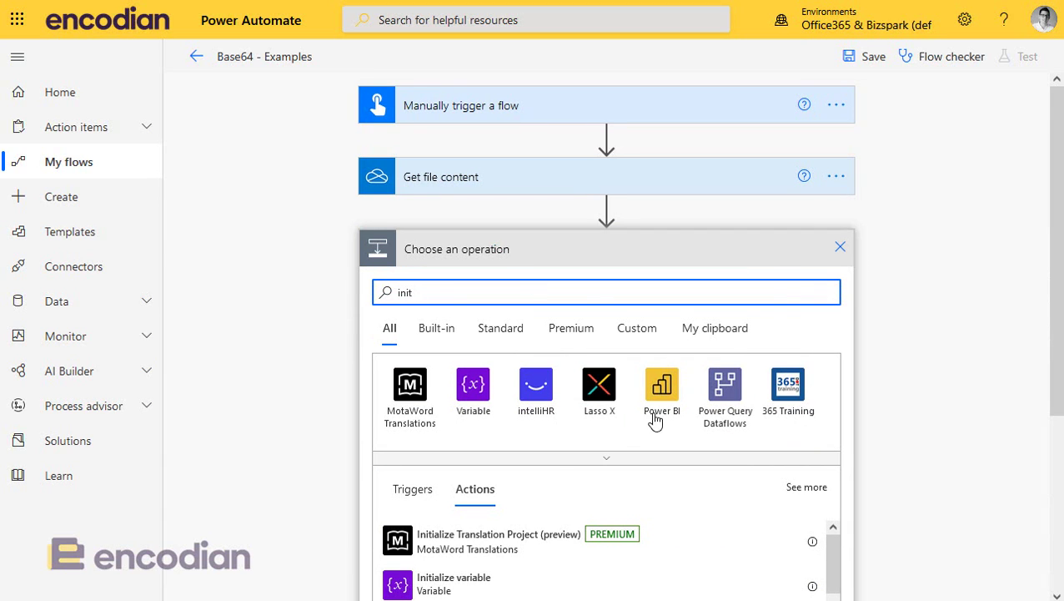
click(460, 580)
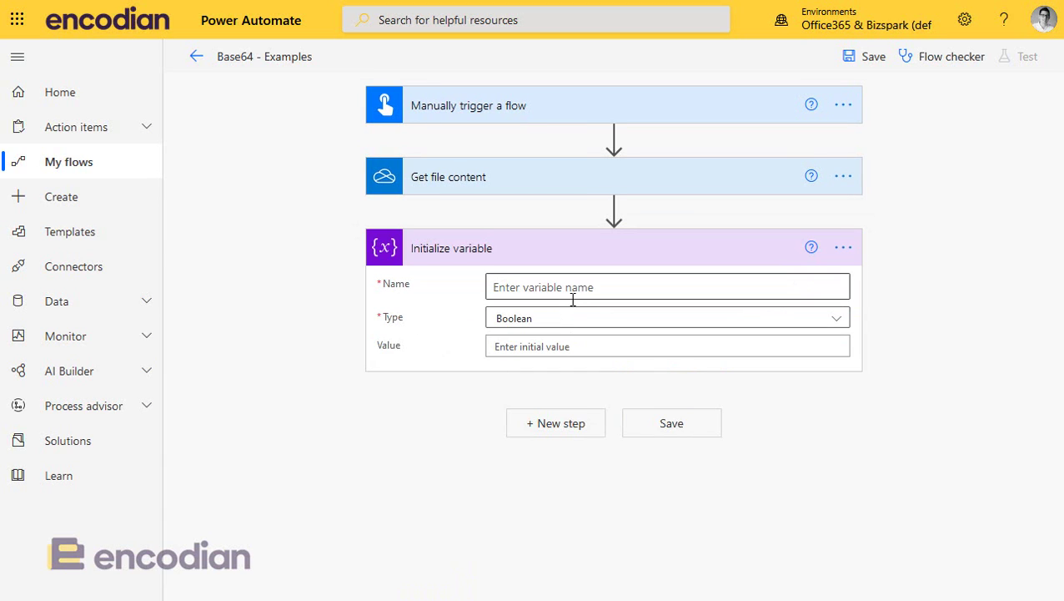
- Configure the variable as a String named File, with the File content output of Get file content as its value
click(527, 325)
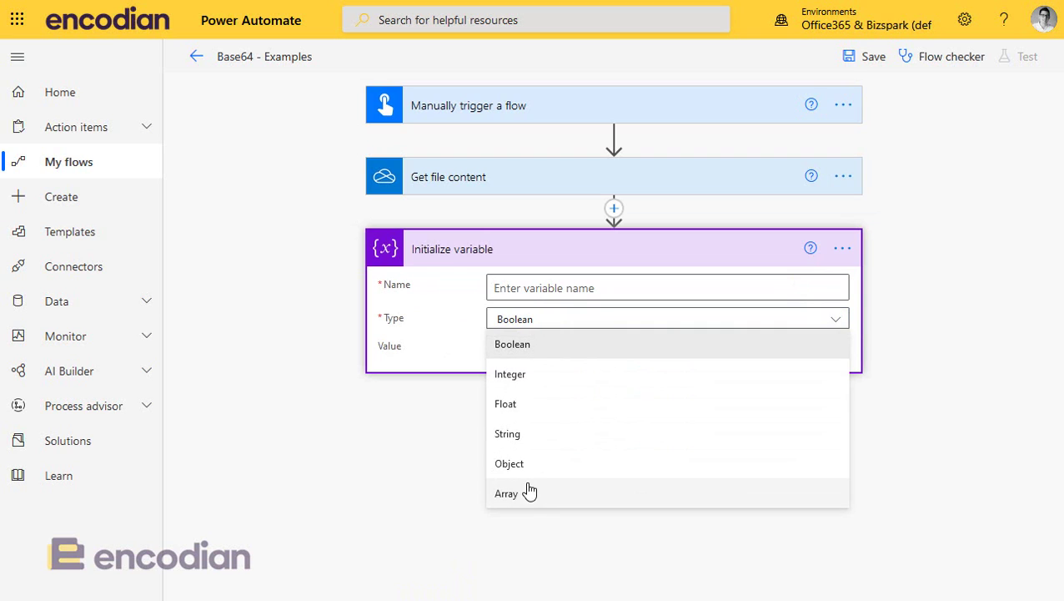
click(532, 436)
click(536, 289)
text(File)
click(557, 349)
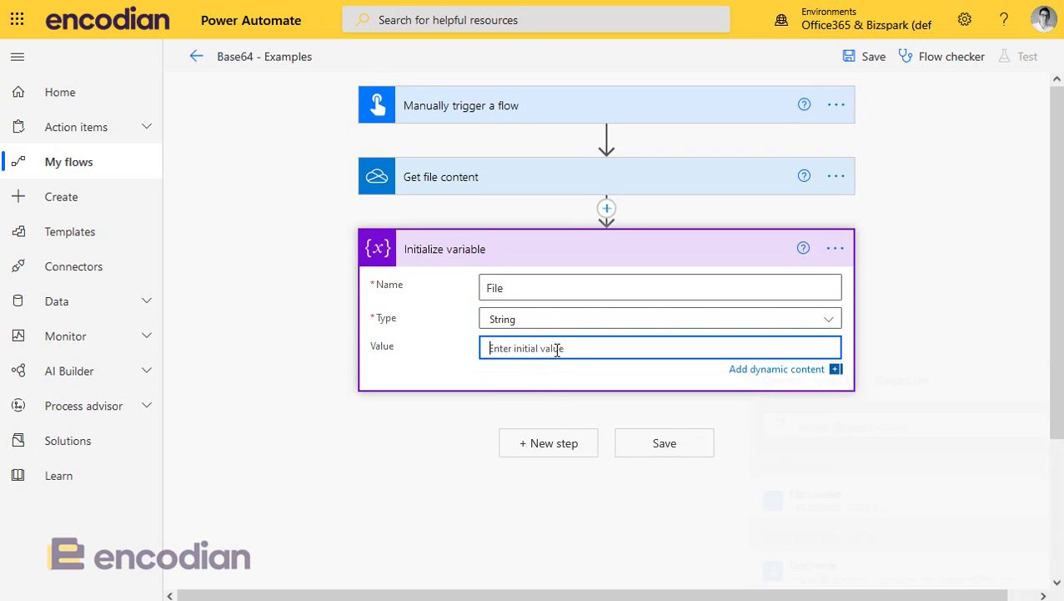
click(825, 503)
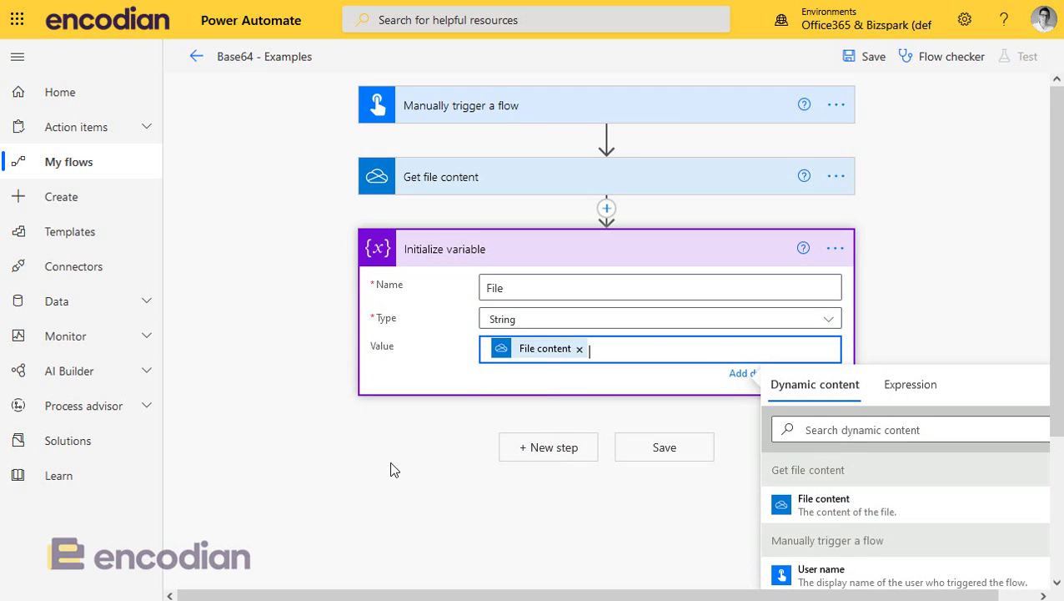
click(534, 469)
- Add the OneDrive for Business "Create file" action after the Initialize variable action
click(563, 442)
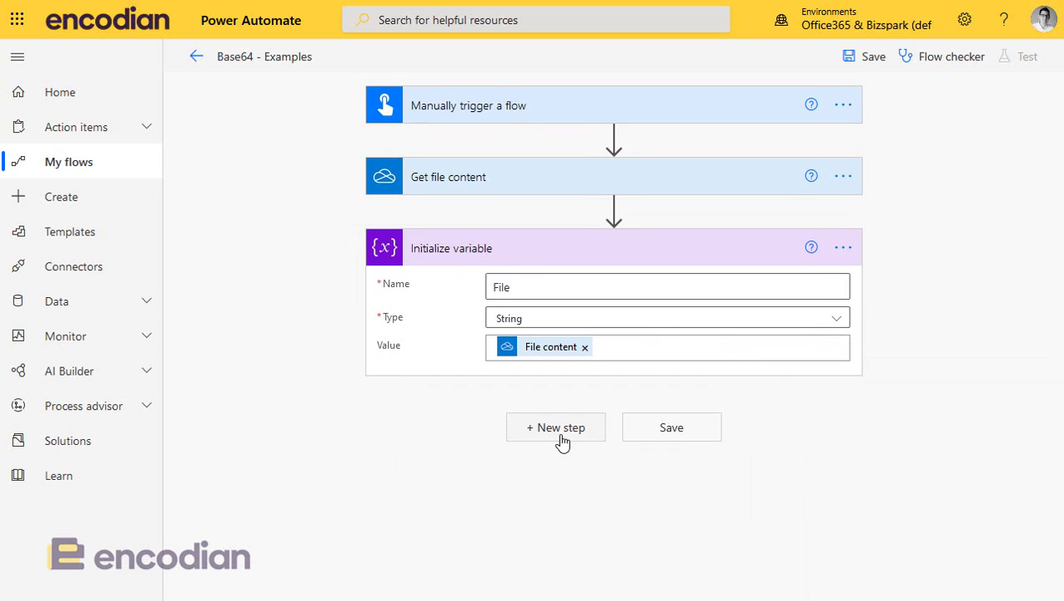
text(create file)
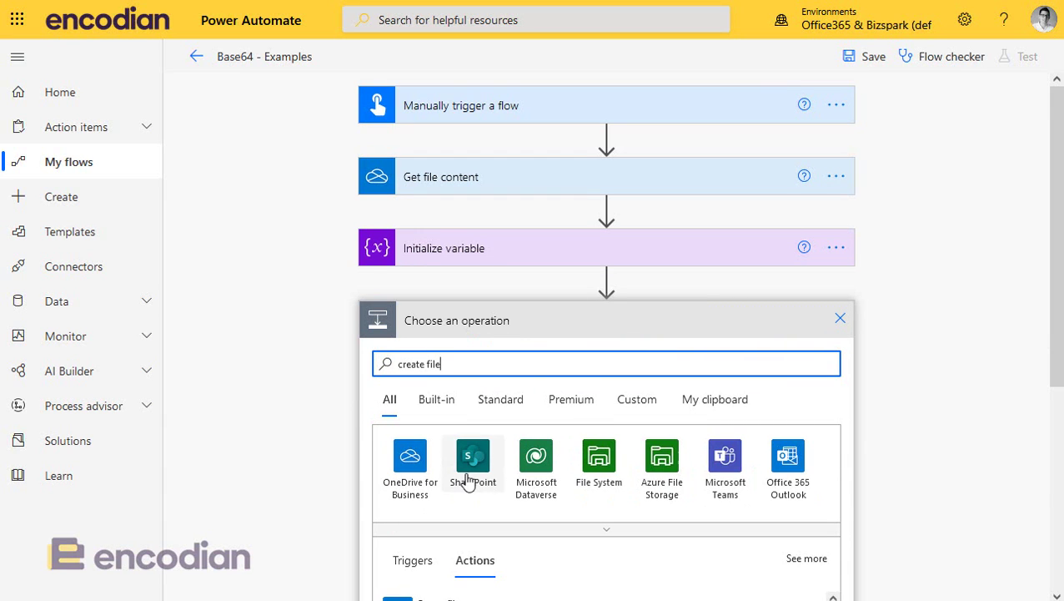
scroll(464, 468, down, 2)
click(455, 447)
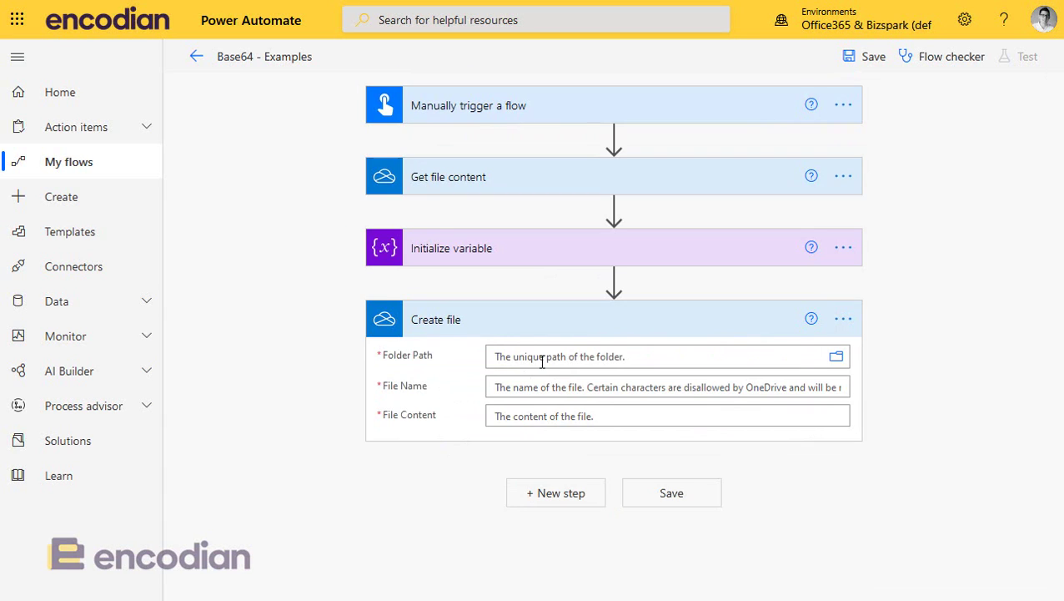
- Set the Create file action's folder path to /Support from the OneDrive root
click(566, 358)
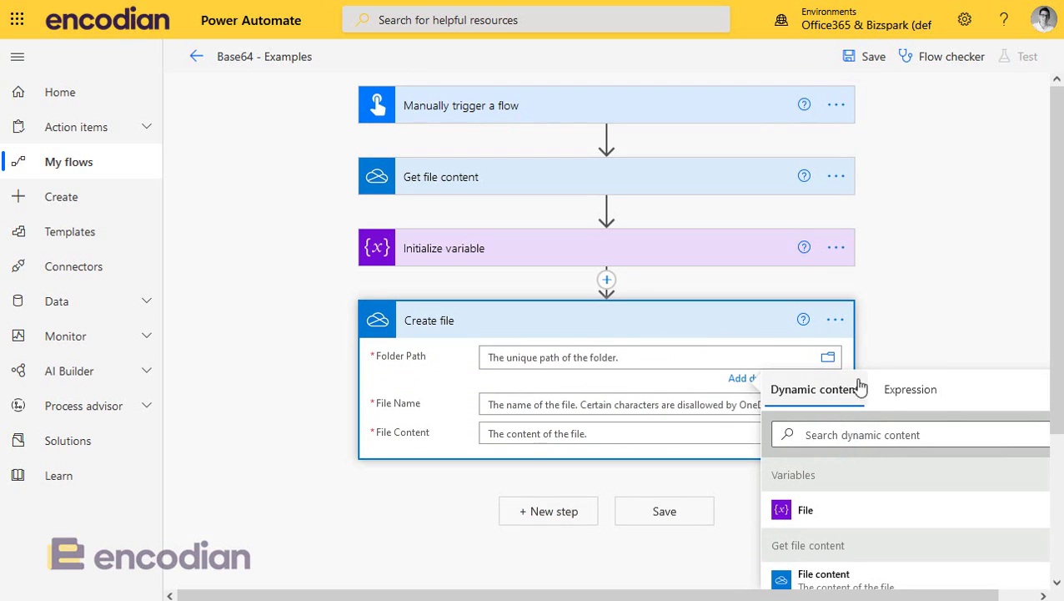
scroll(895, 403, down, 2)
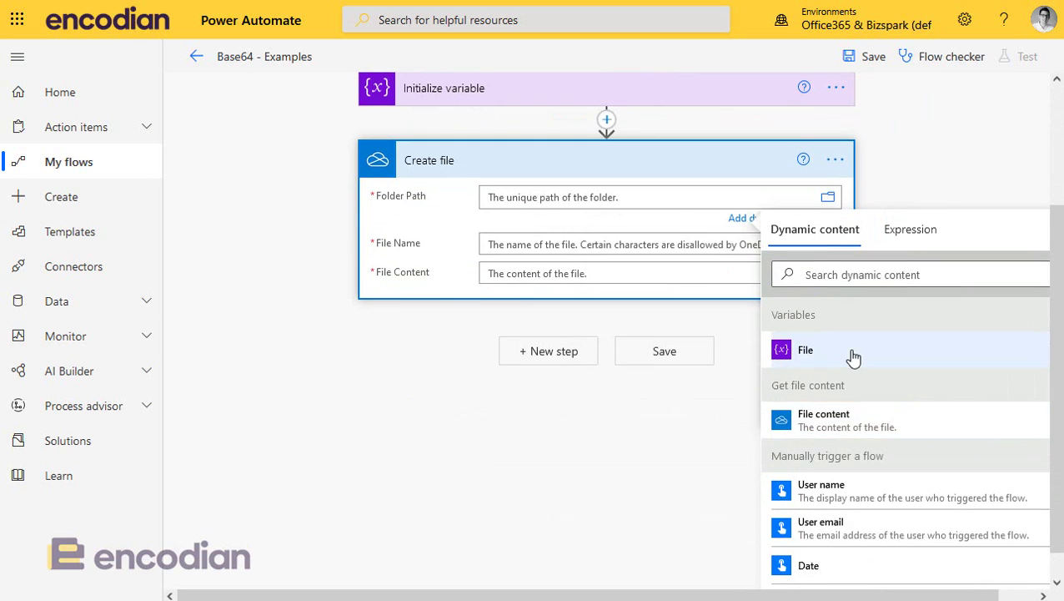
click(828, 197)
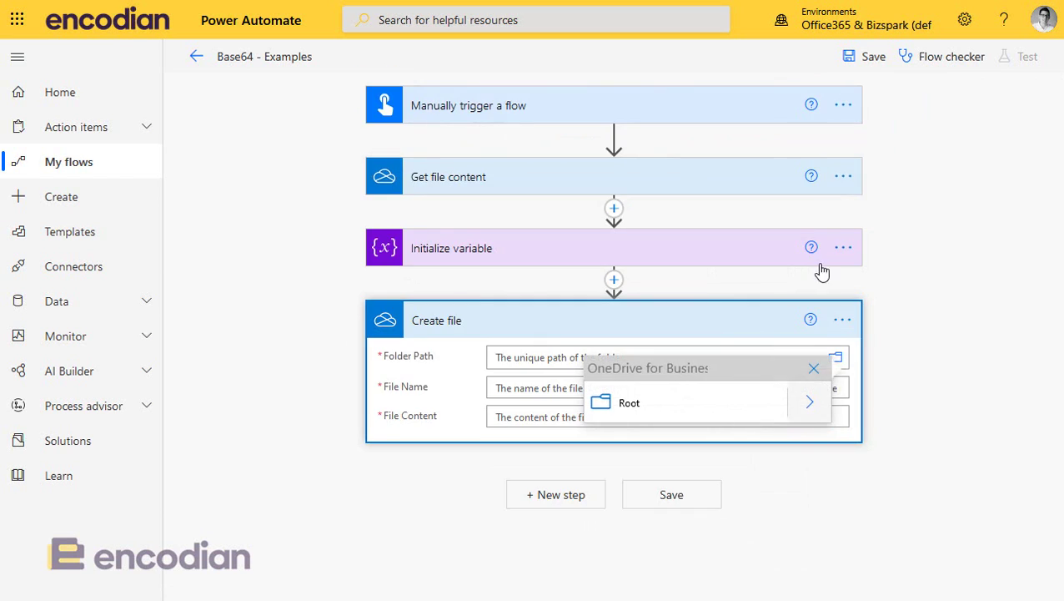
click(807, 409)
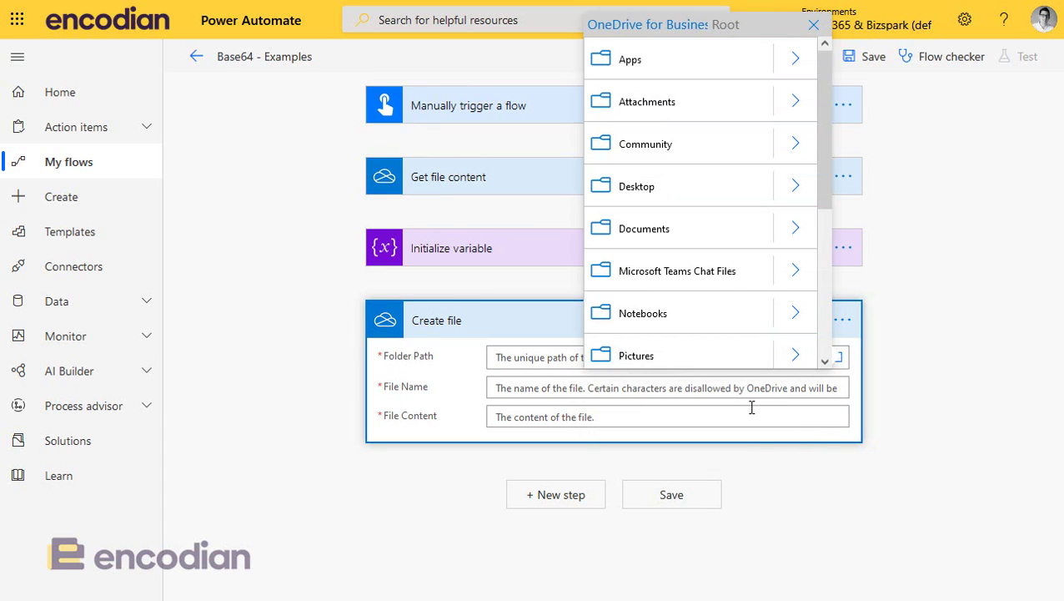
scroll(704, 245, down, 3)
click(651, 274)
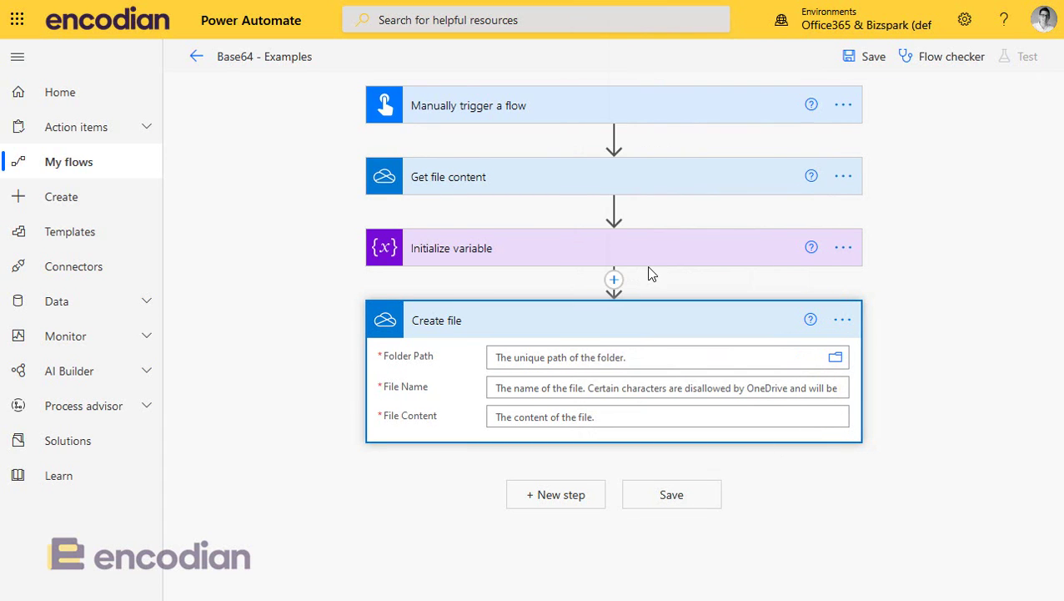
- Set the new file's name to variable.docx and use the File variable as its file content
click(515, 389)
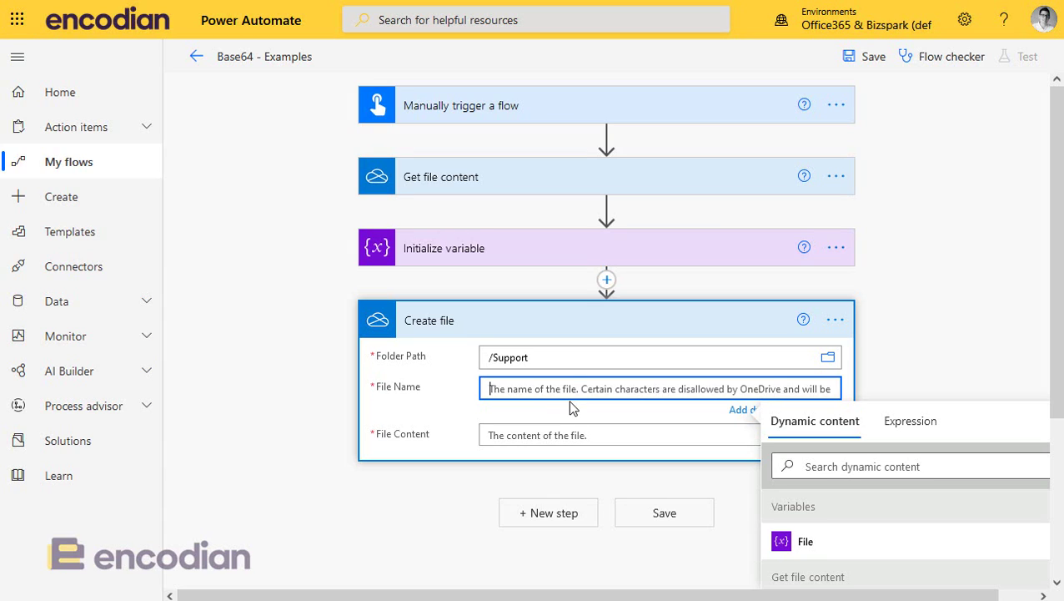
text(variabl)
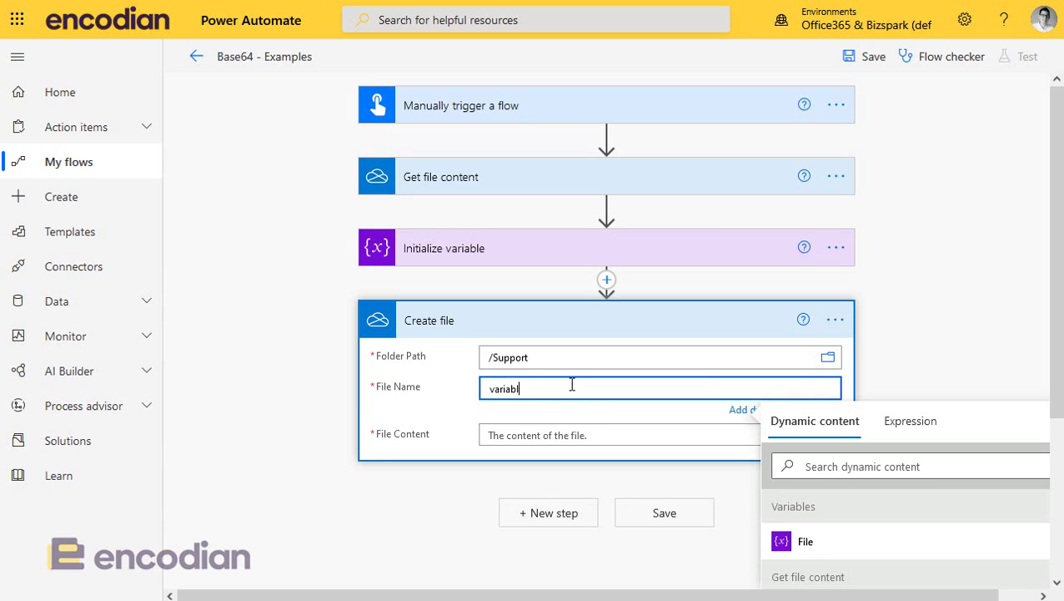
click(563, 432)
click(573, 417)
click(827, 567)
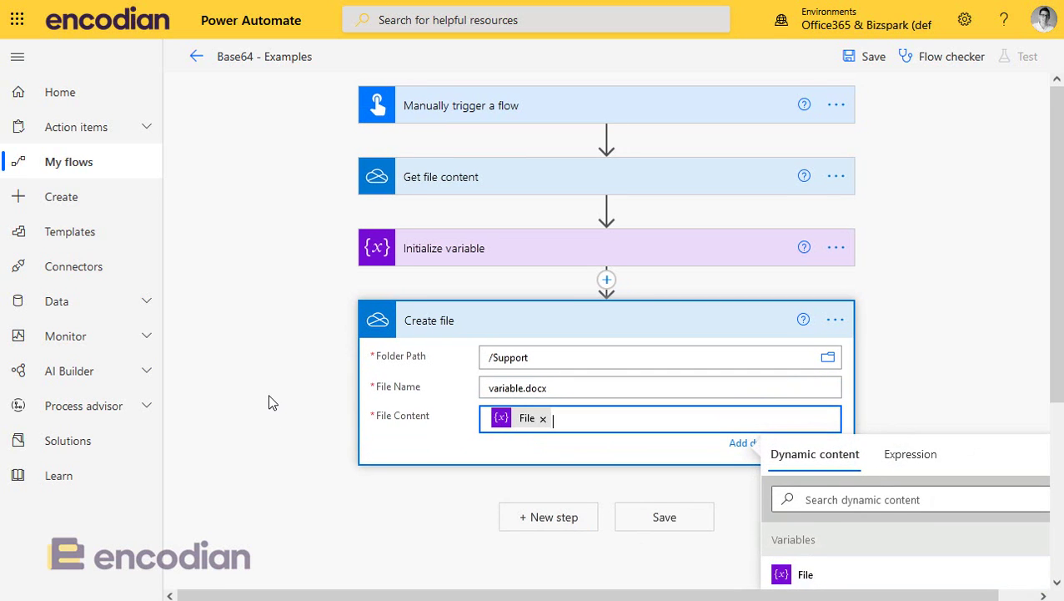
click(268, 402)
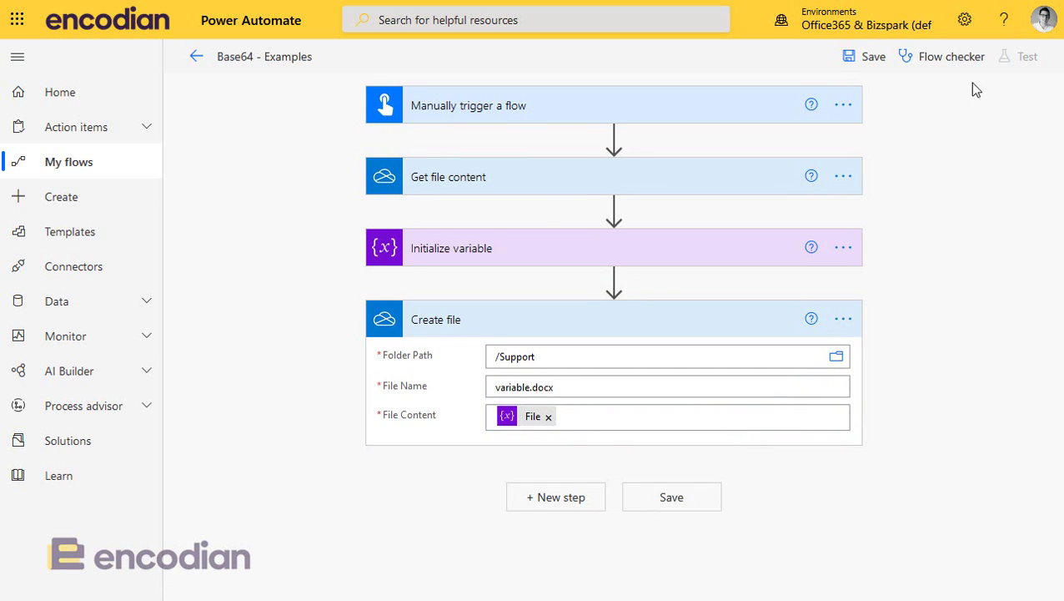
- Save the flow and run it as a manual test
click(850, 58)
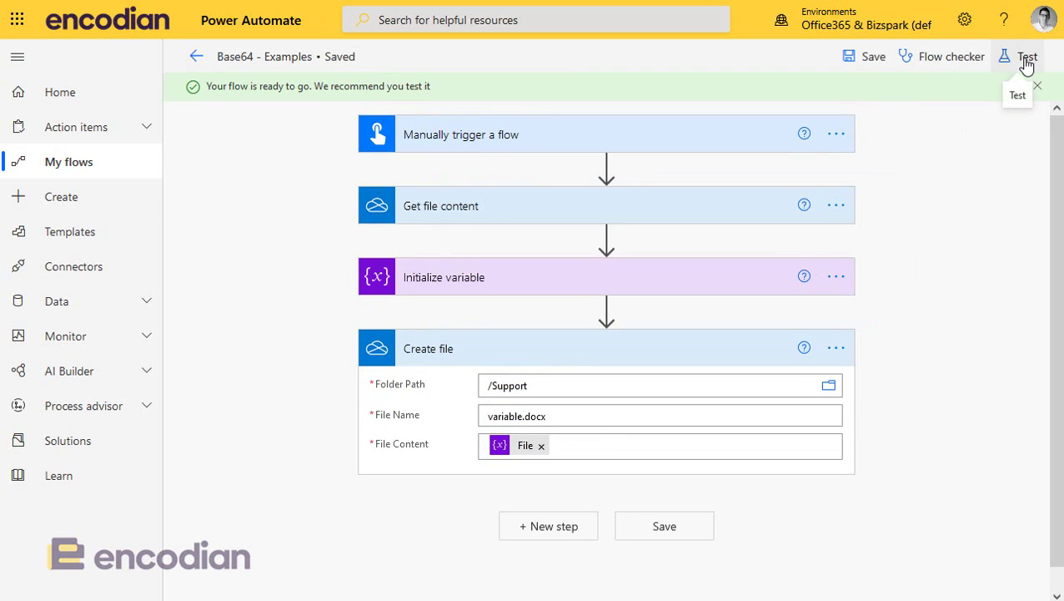
click(1027, 65)
click(851, 144)
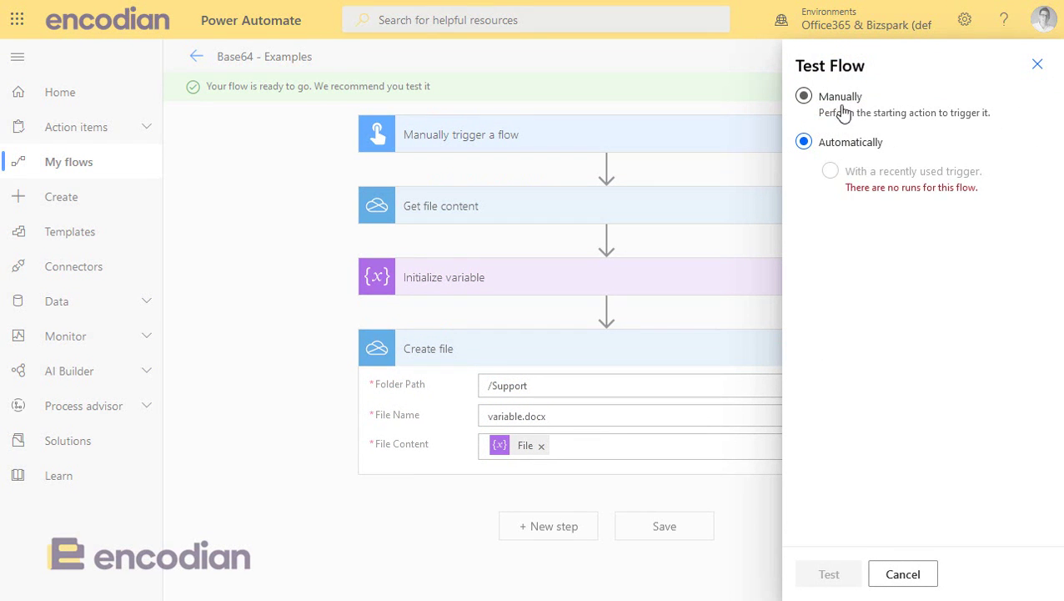
click(839, 111)
click(843, 576)
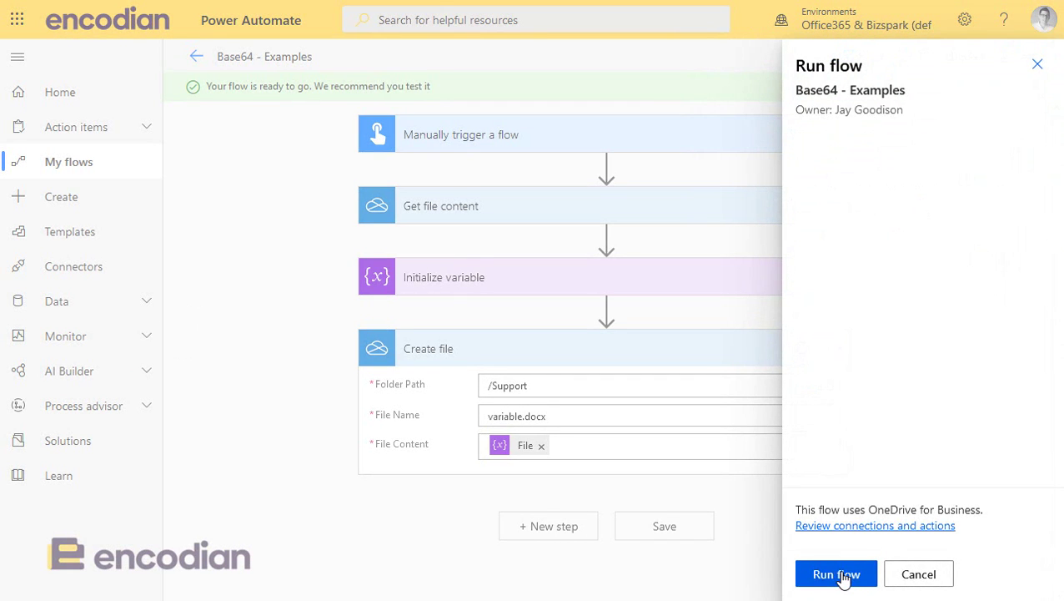
click(843, 576)
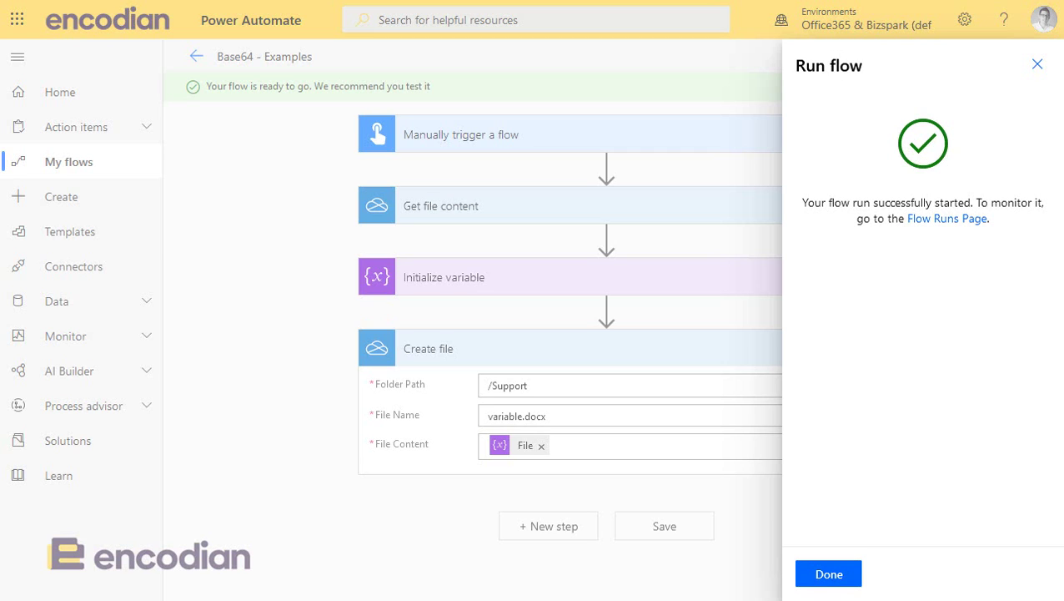
click(851, 579)
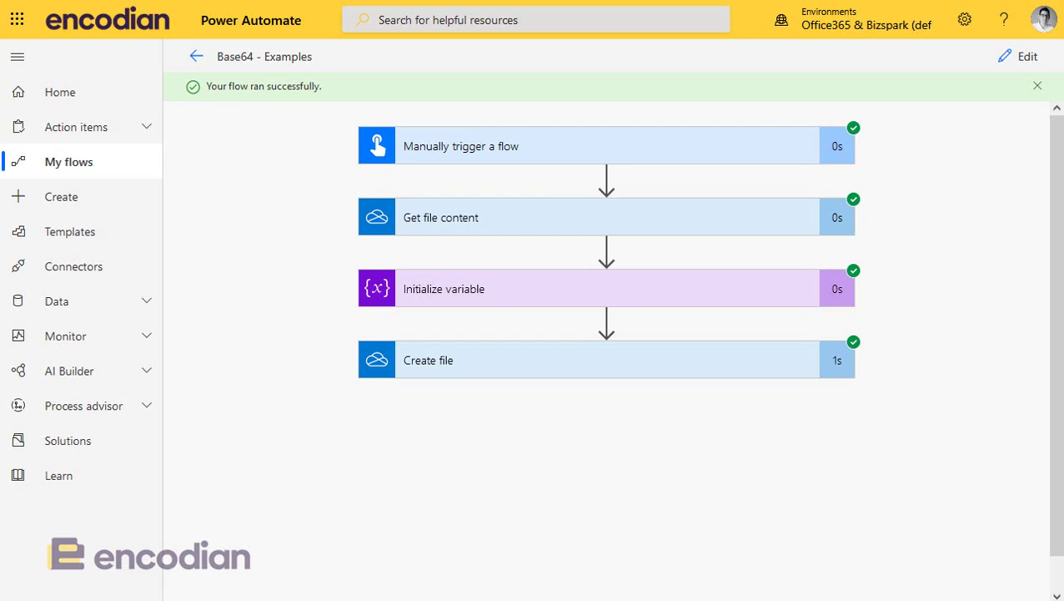
- Switch to File Explorer, try to open variable.docx from the OneDrive Support folder without recovering its contents, and close Word
key(alt+Tab)
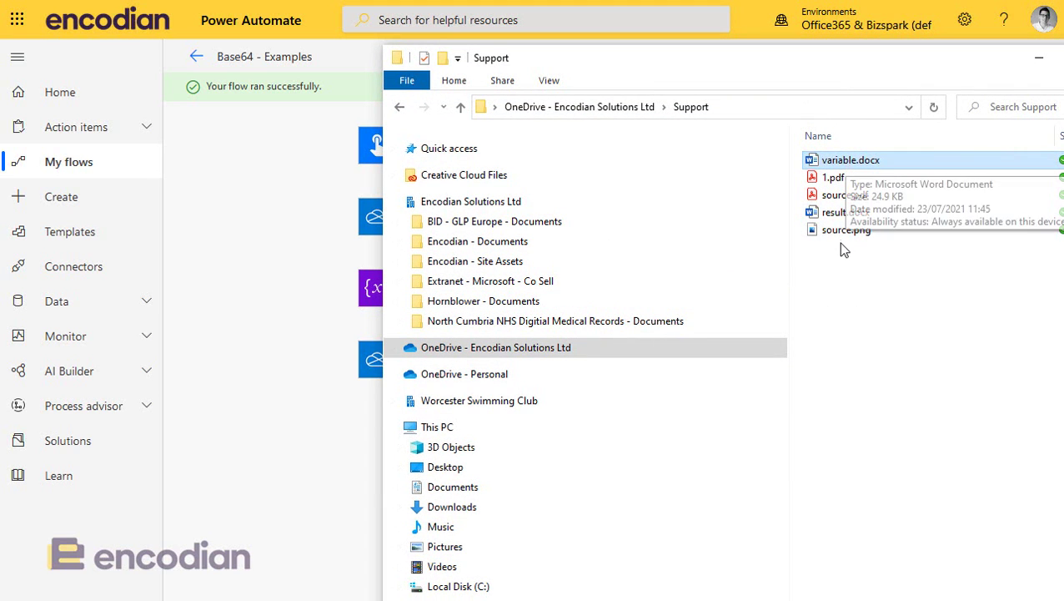
double_click(844, 166)
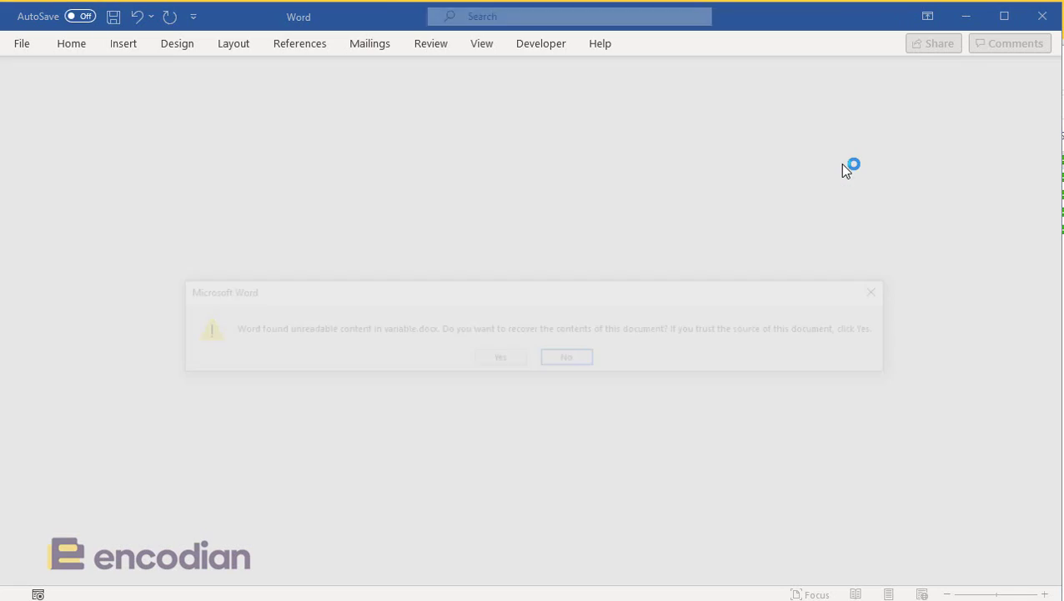
click(561, 367)
click(539, 374)
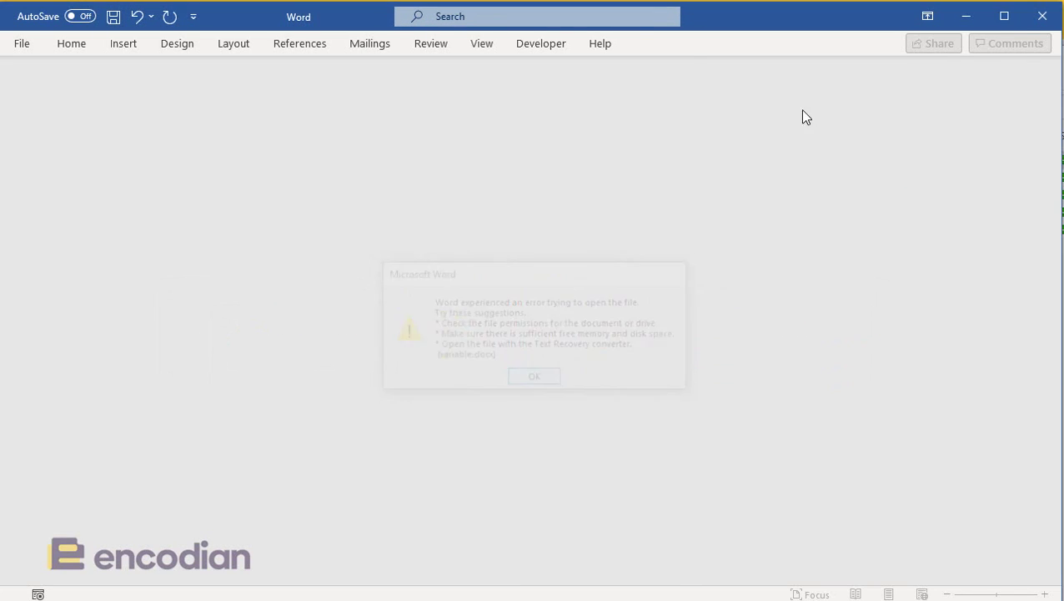
click(1043, 17)
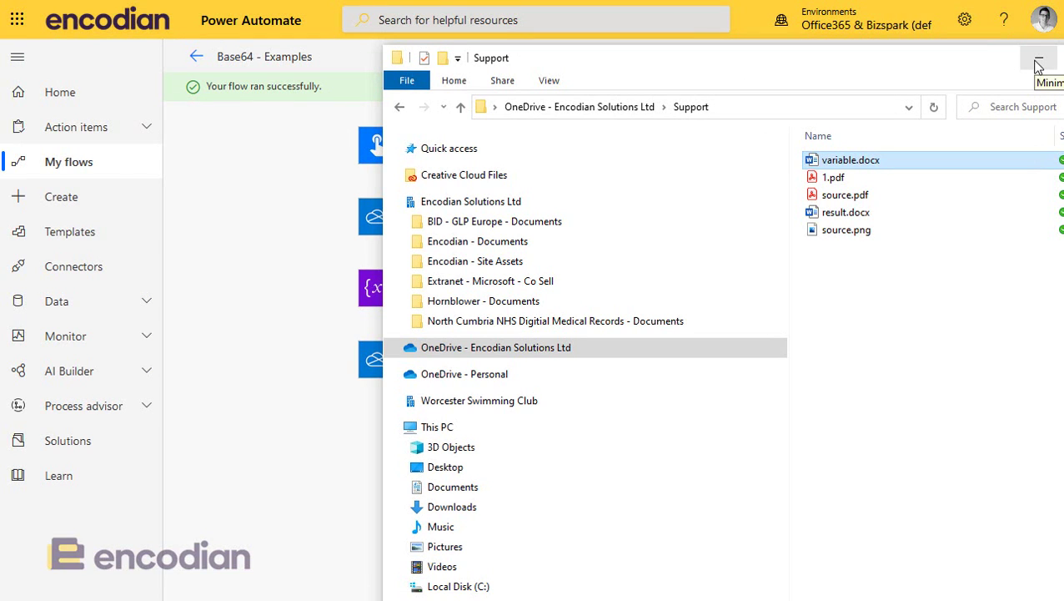
- Return to the flow run in Power Automate and examine the $content value in the Get file content action's output
click(1038, 60)
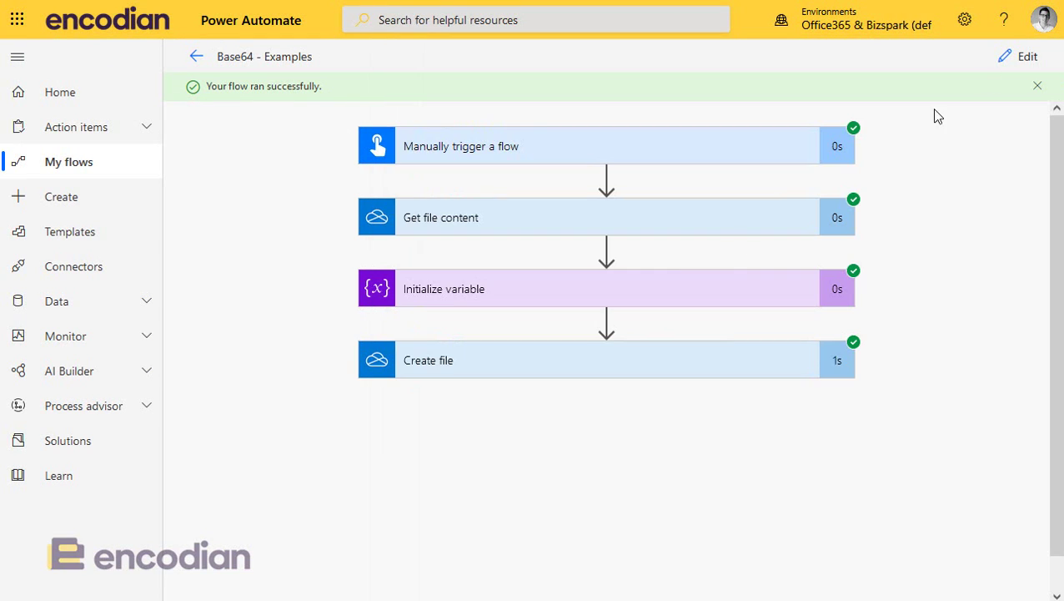
click(449, 220)
scroll(530, 330, down, 3)
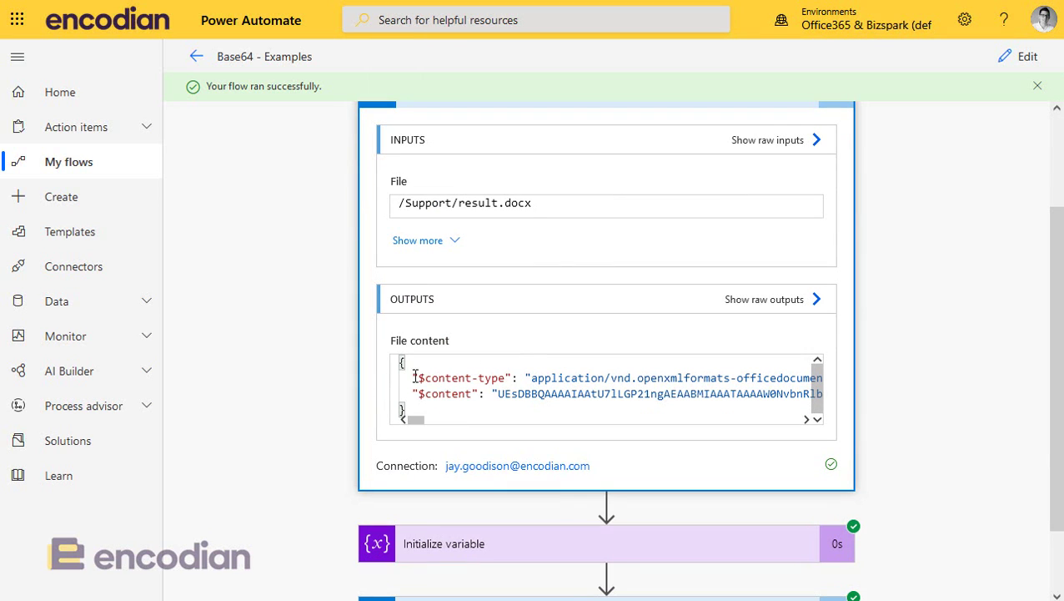
drag(442, 412, 375, 363)
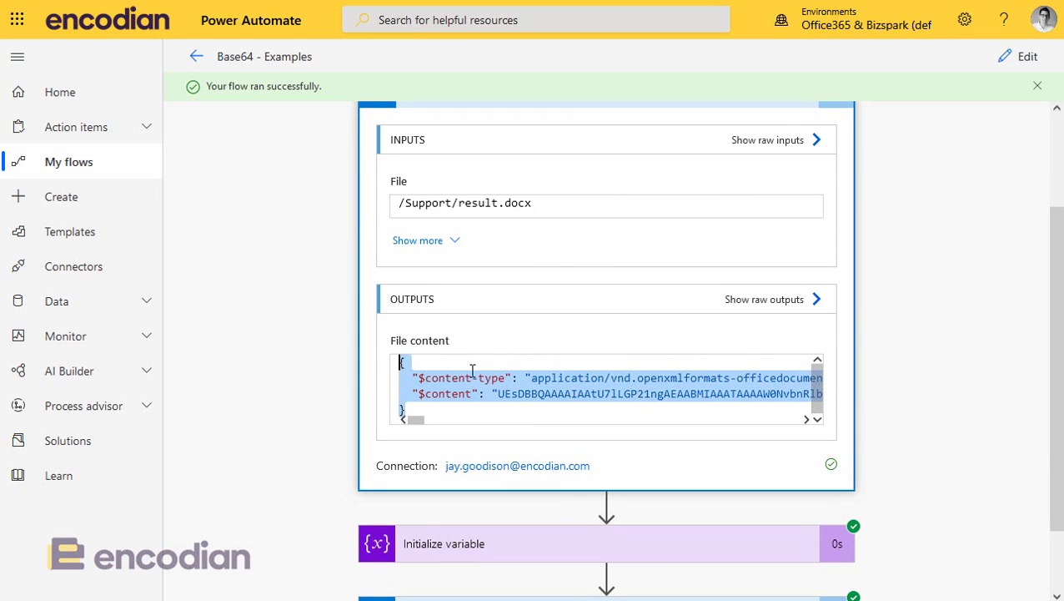
drag(500, 393, 743, 394)
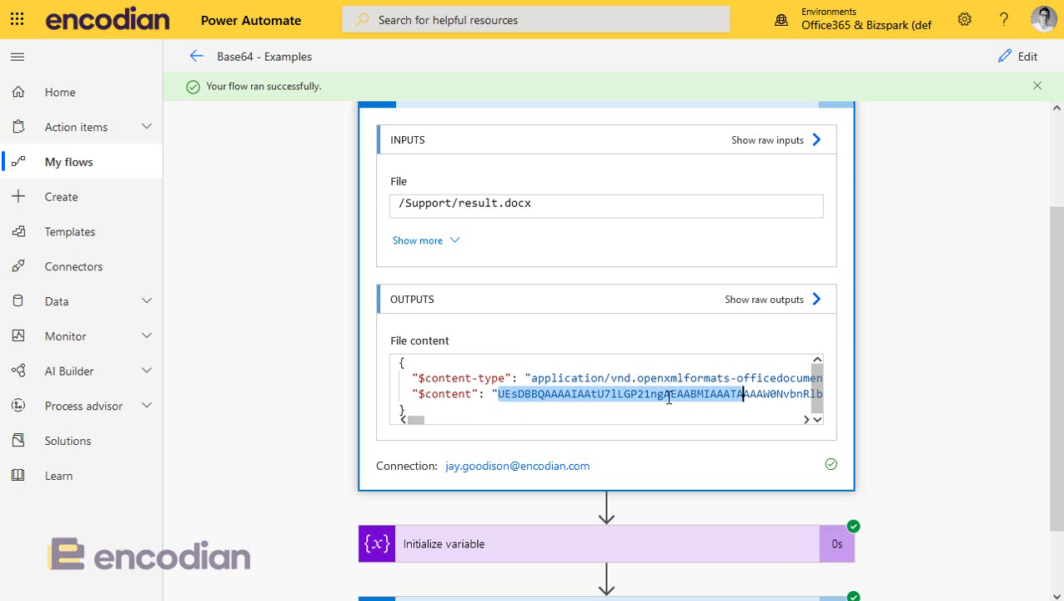
drag(499, 393, 670, 393)
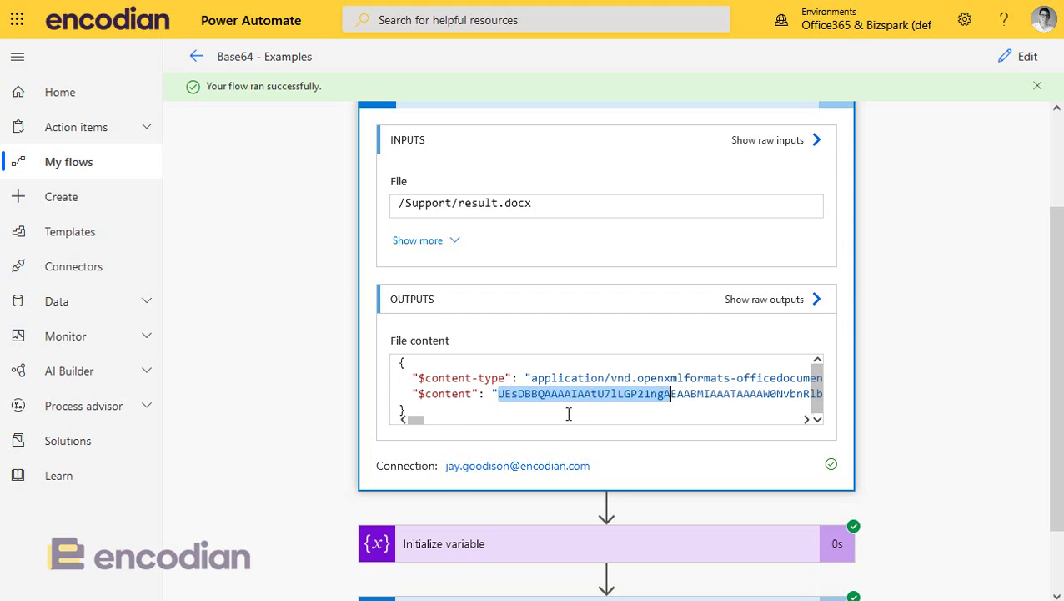
- Expand the Initialize variable action's run details and examine the value stored in the File variable
scroll(568, 417, down, 1)
click(572, 463)
scroll(574, 461, down, 2)
scroll(575, 460, down, 4)
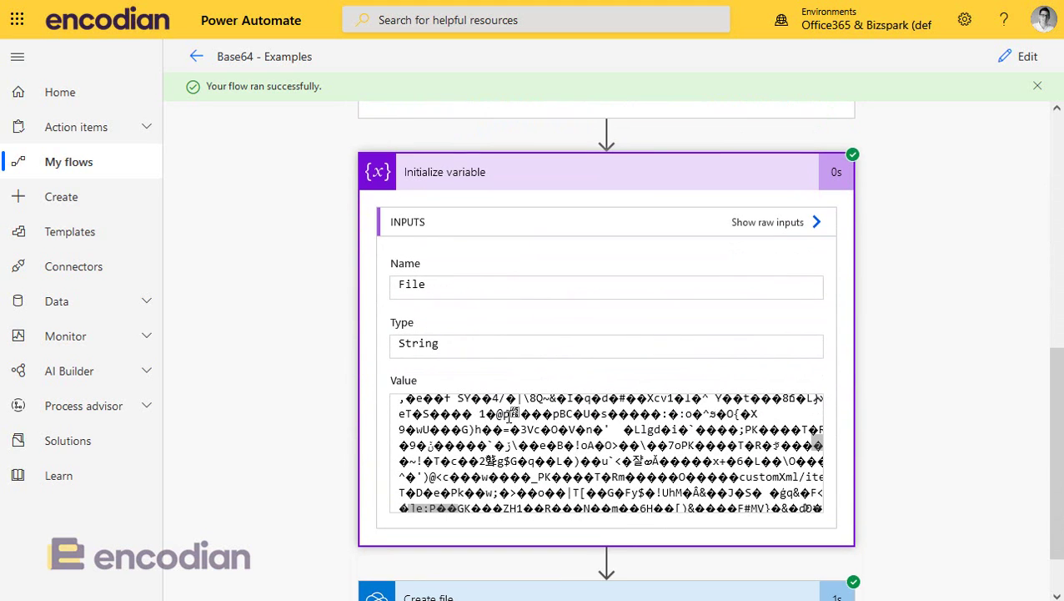
scroll(510, 415, down, 3)
scroll(696, 518, down, 1)
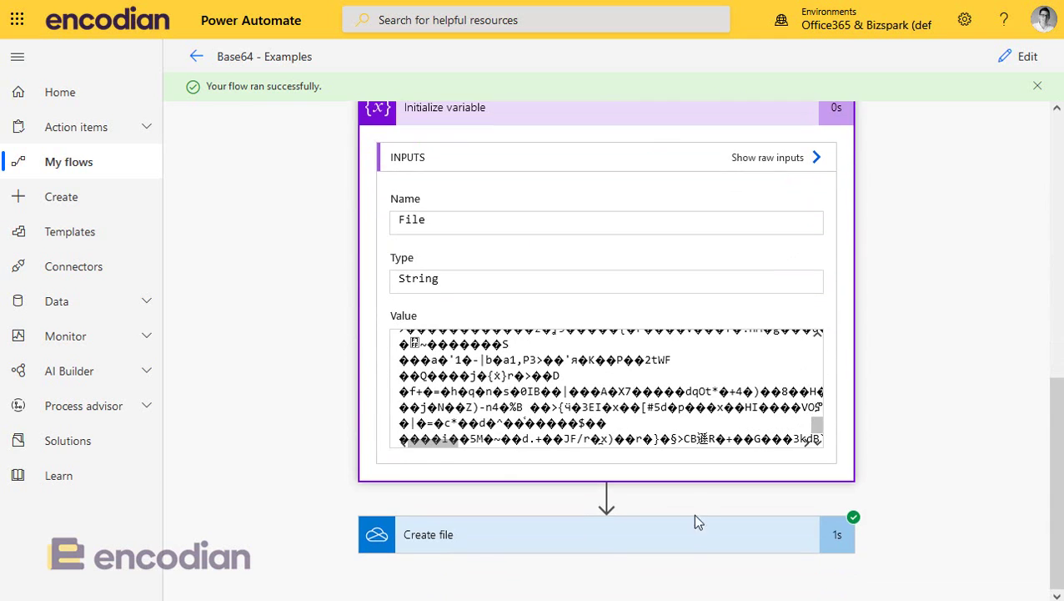
- Expand the Create file action's run details and examine the file content passed for variable.docx
click(645, 525)
scroll(496, 449, down, 4)
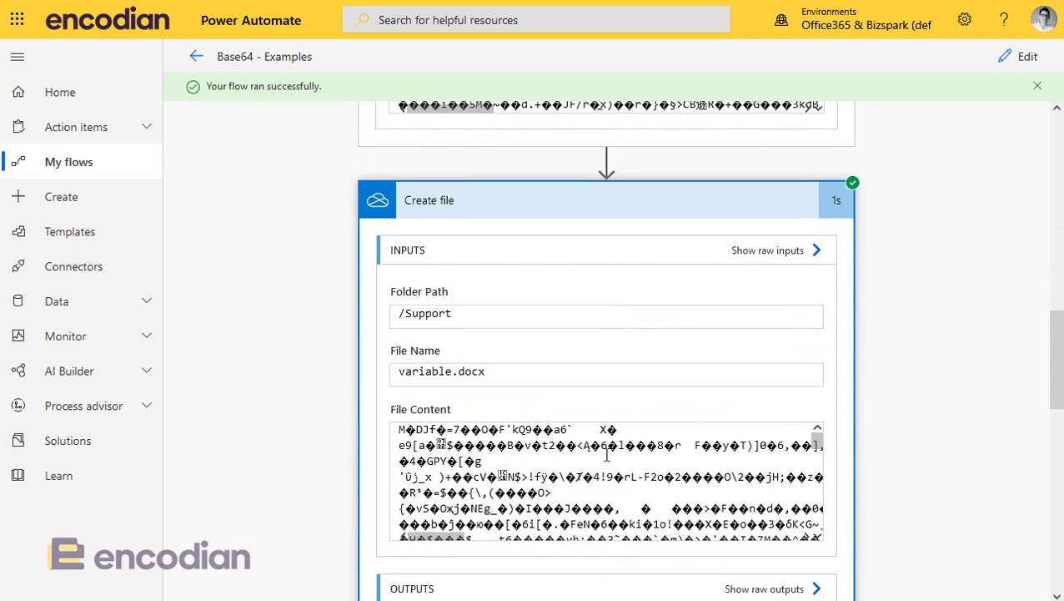
drag(510, 462, 442, 440)
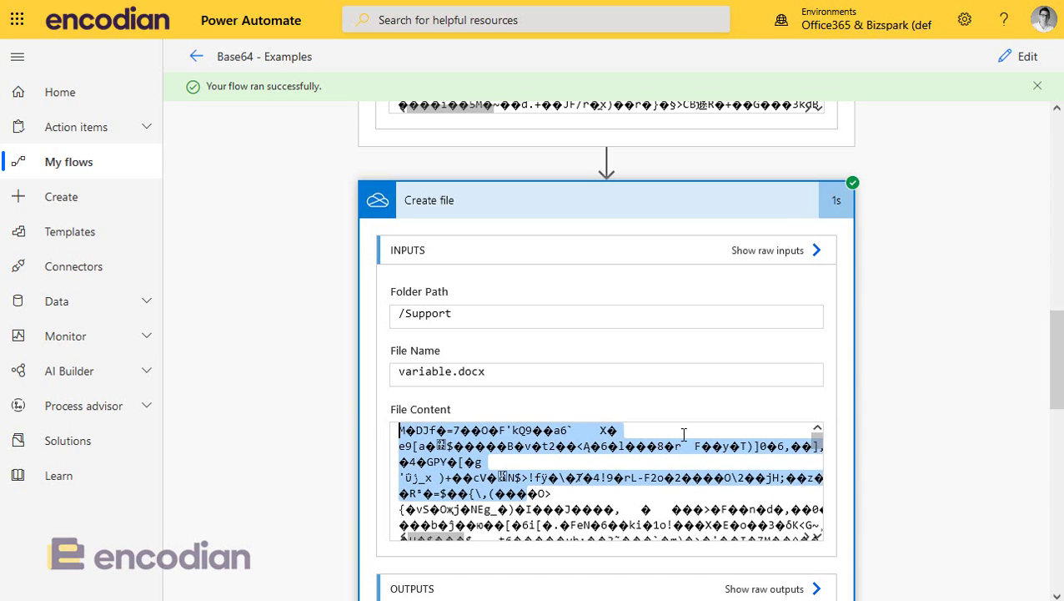
- Compare the Get file content output's $content value with the value held in the File variable
scroll(667, 432, up, 10)
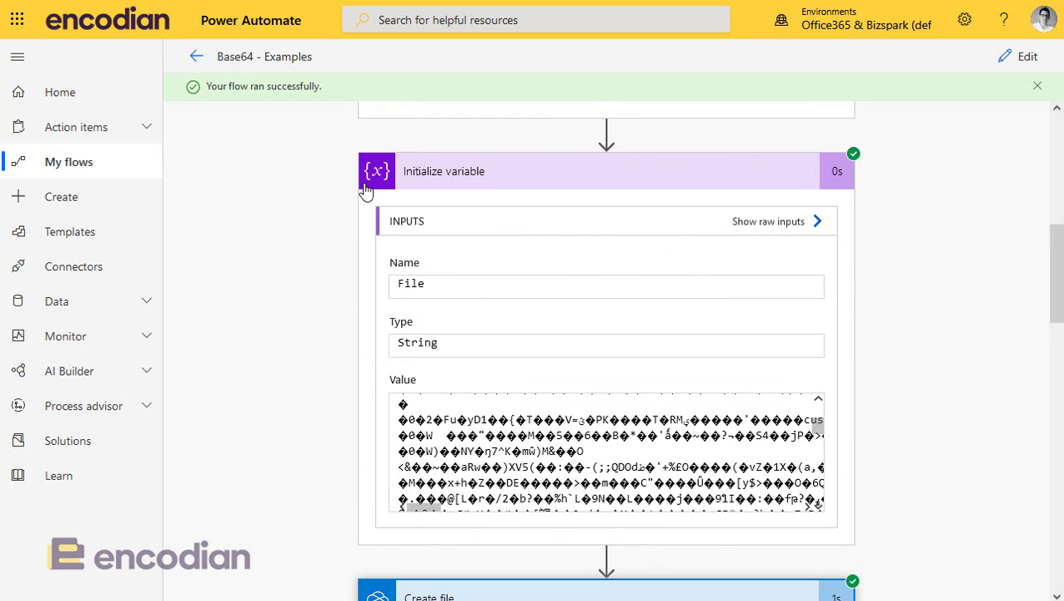
drag(423, 524, 400, 472)
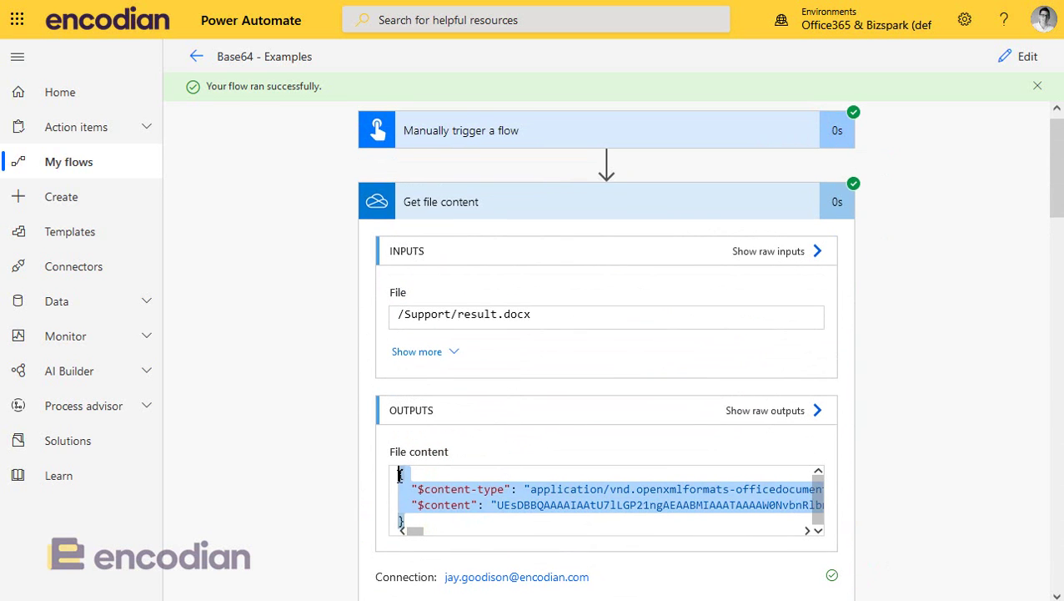
scroll(276, 455, down, 4)
scroll(280, 452, down, 4)
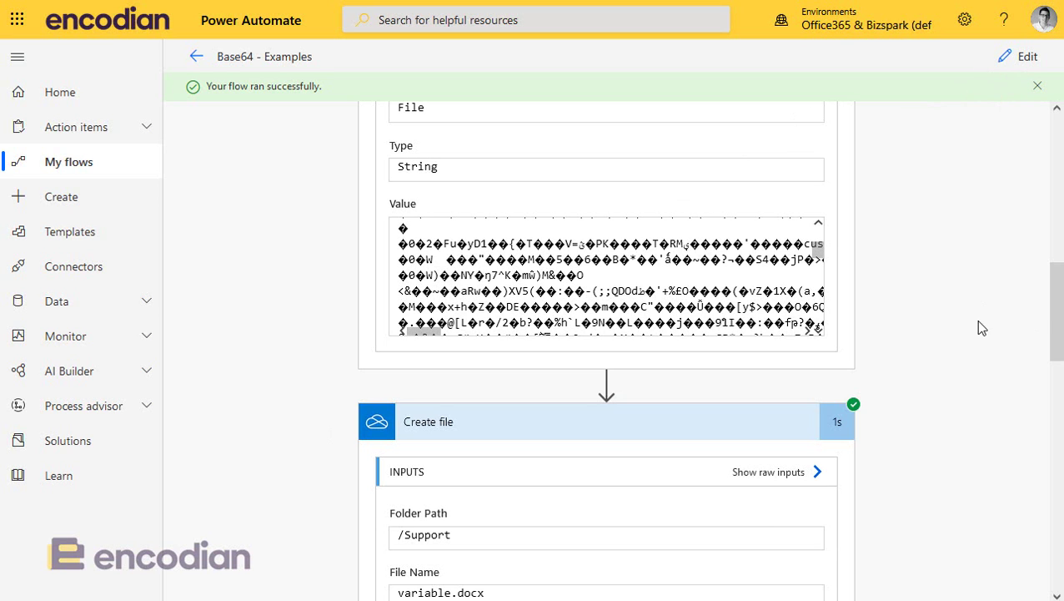
drag(1058, 295, 1058, 218)
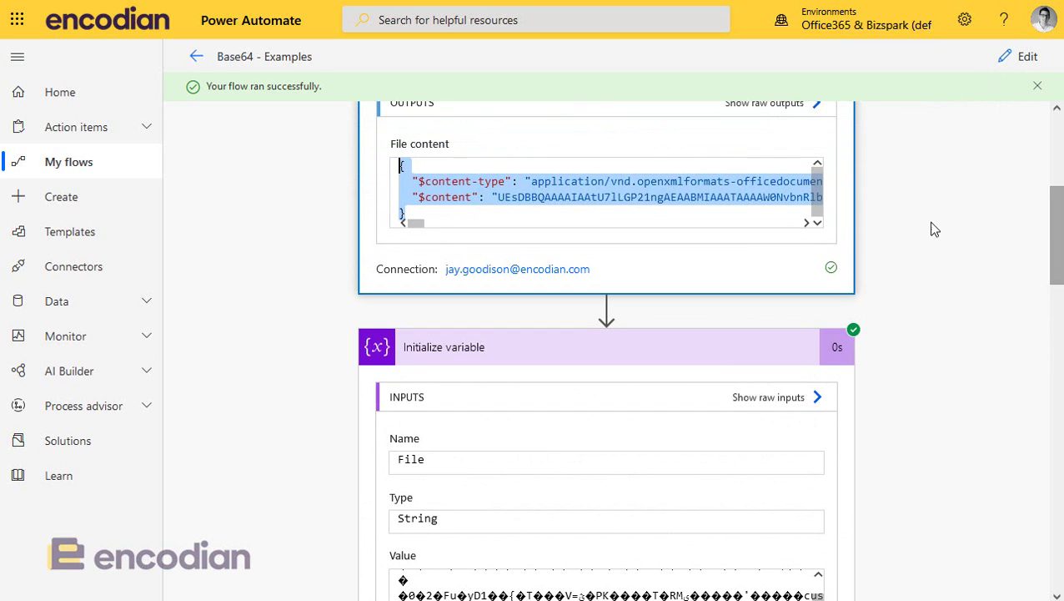
double_click(637, 197)
drag(495, 198, 565, 197)
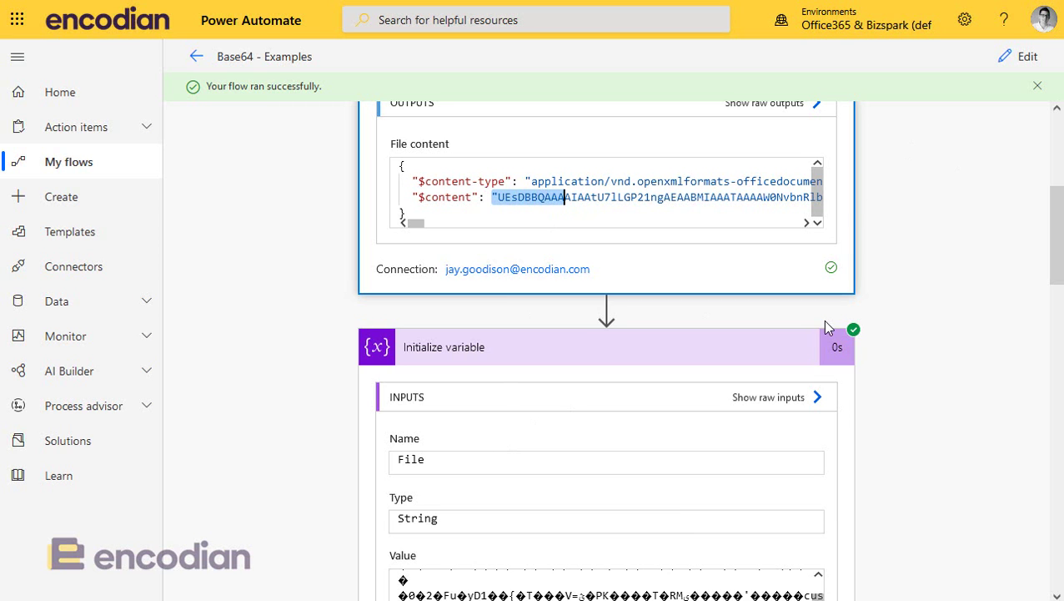
scroll(825, 321, down, 3)
scroll(834, 317, up, 4)
- Edit the flow and set the File variable's initial value to a base64() expression containing the Get file content action's File content
click(1017, 59)
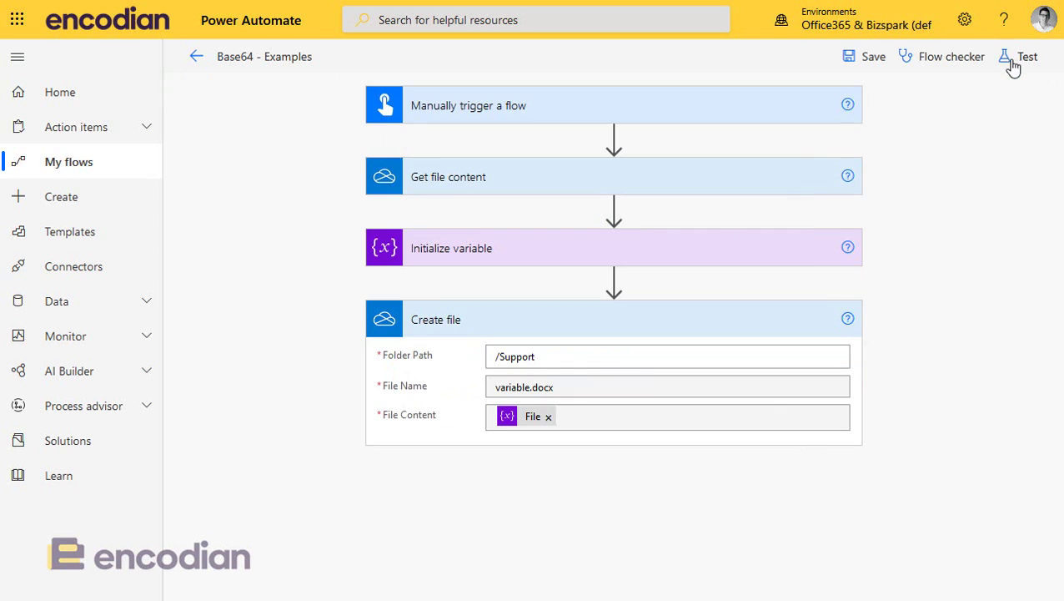
click(524, 250)
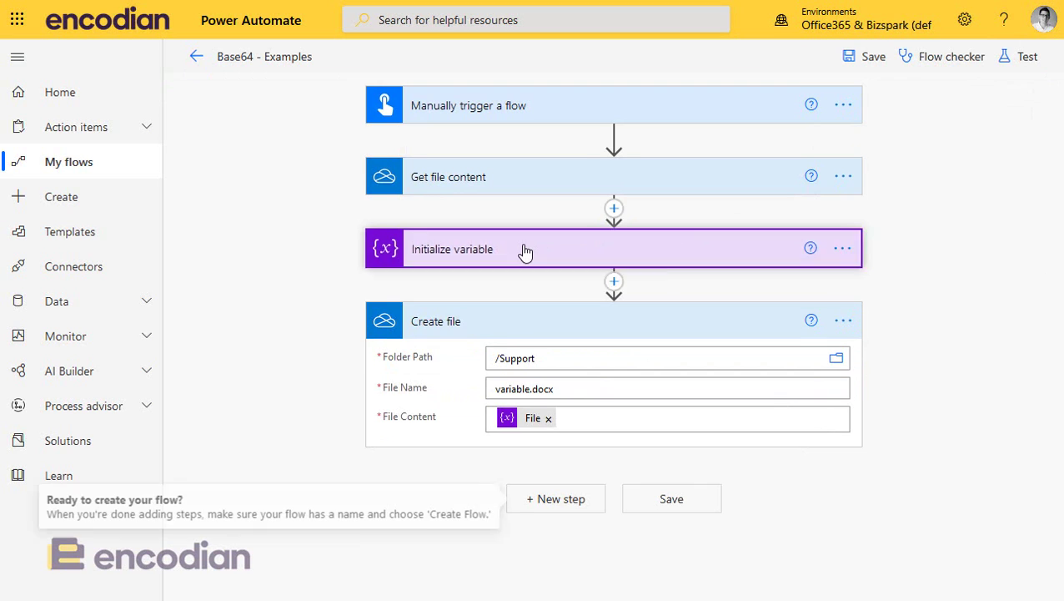
click(578, 355)
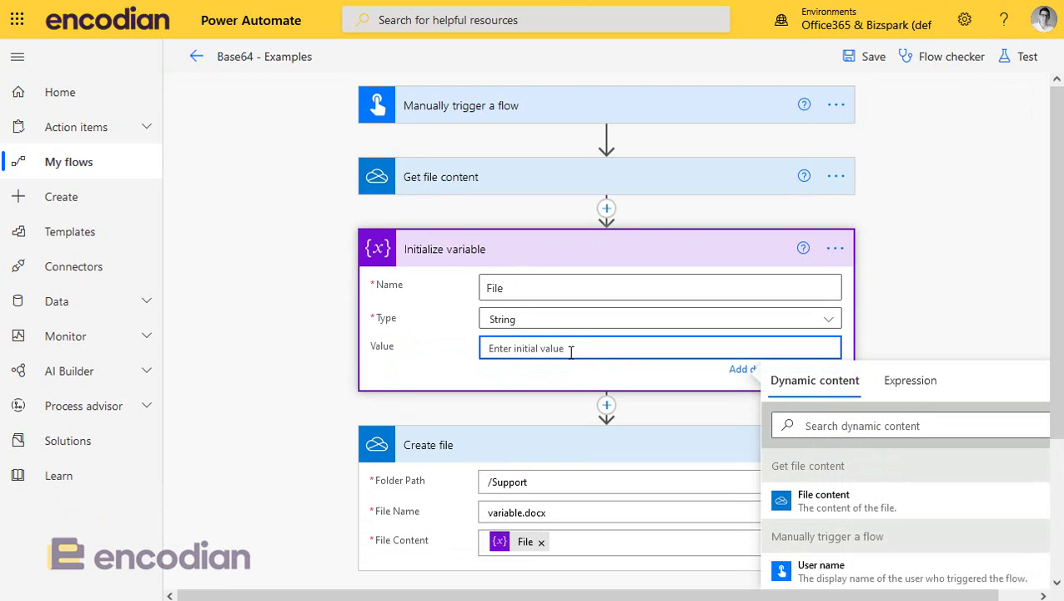
click(909, 382)
text(base64(*))
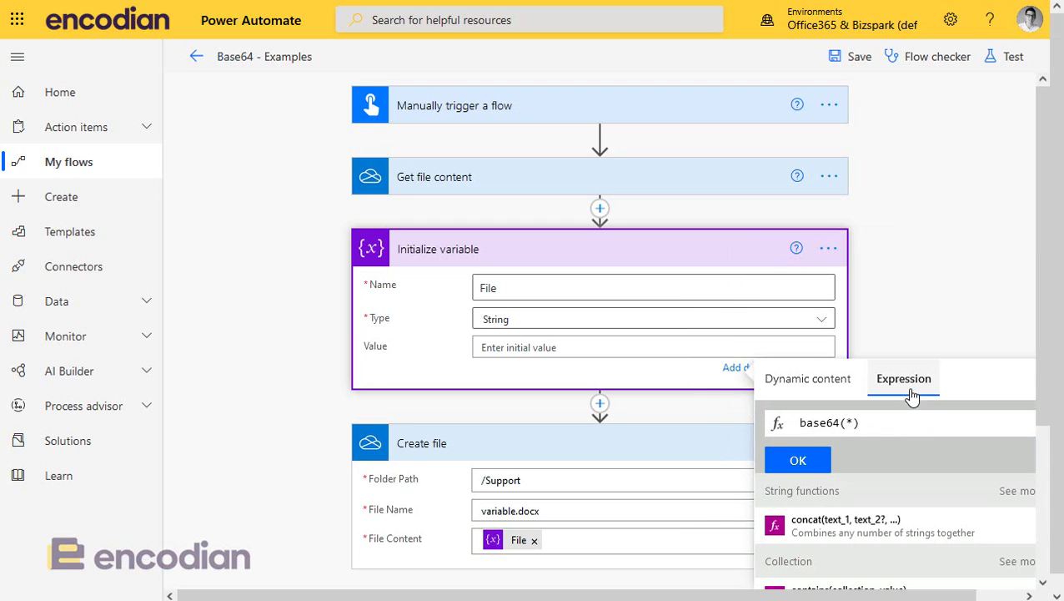
key(BackSpace)
key(BackSpace)
text())
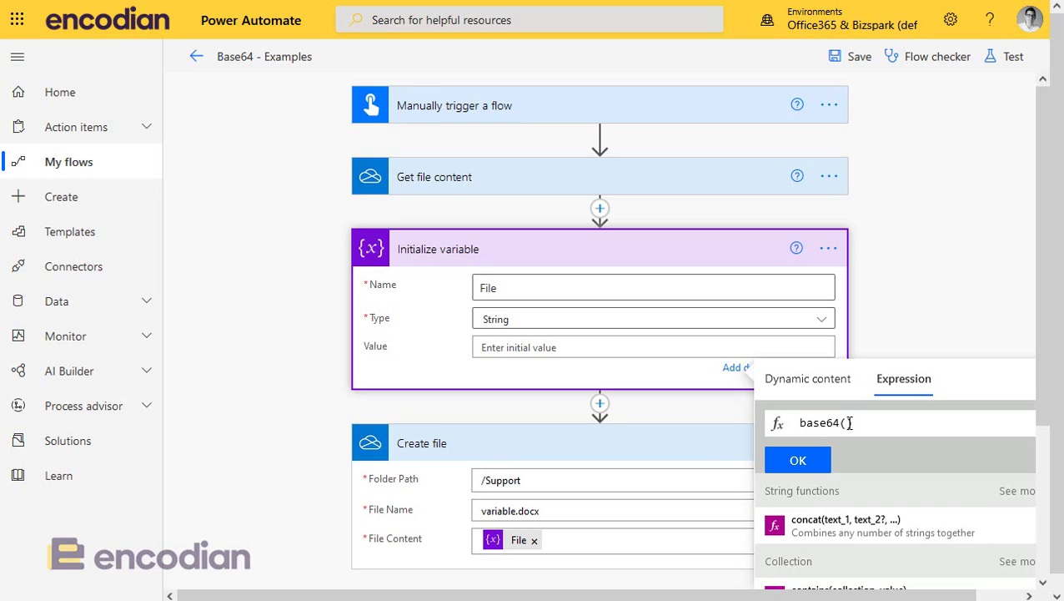
click(834, 384)
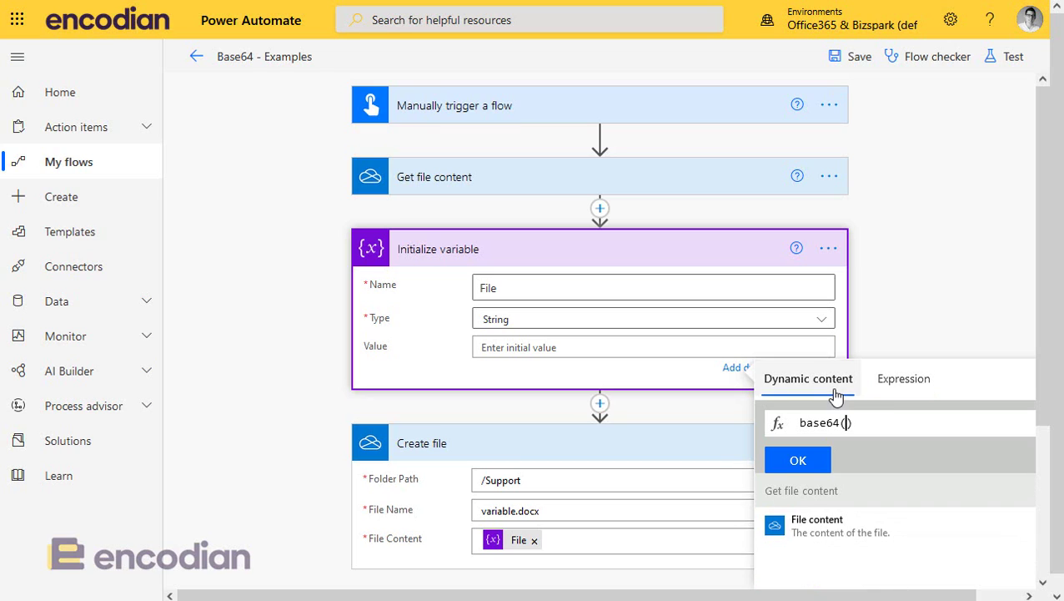
click(844, 525)
click(797, 460)
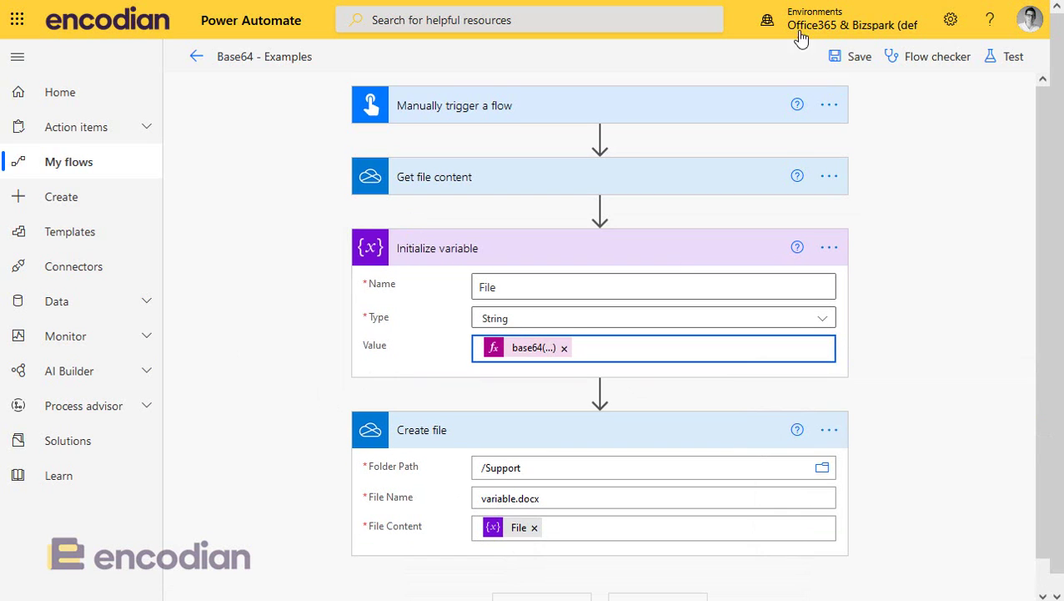
- Save the flow and test it automatically with the recently used trigger from the last successful test
click(1018, 60)
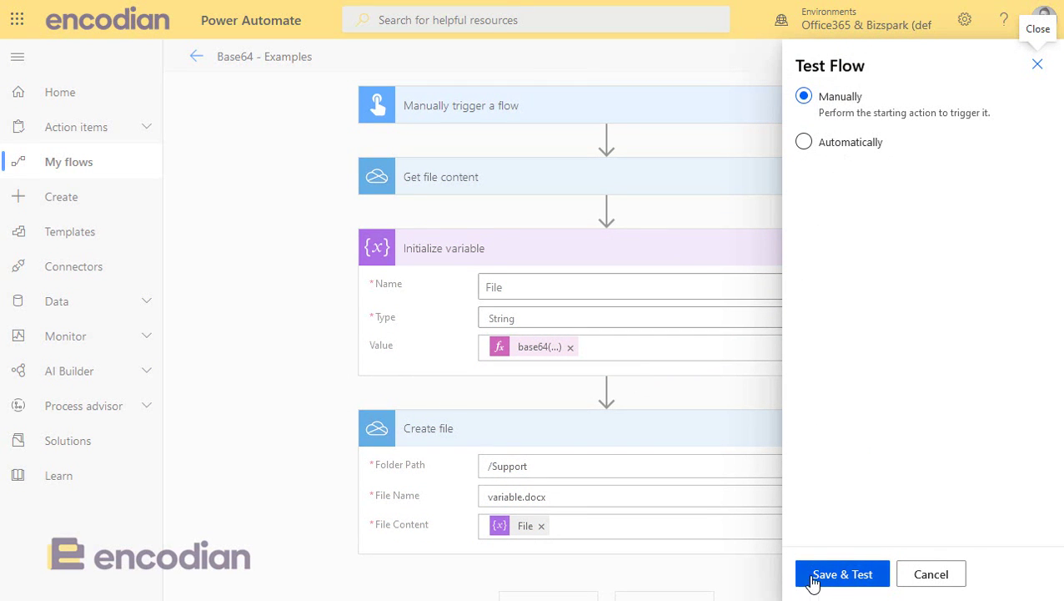
click(880, 142)
click(876, 202)
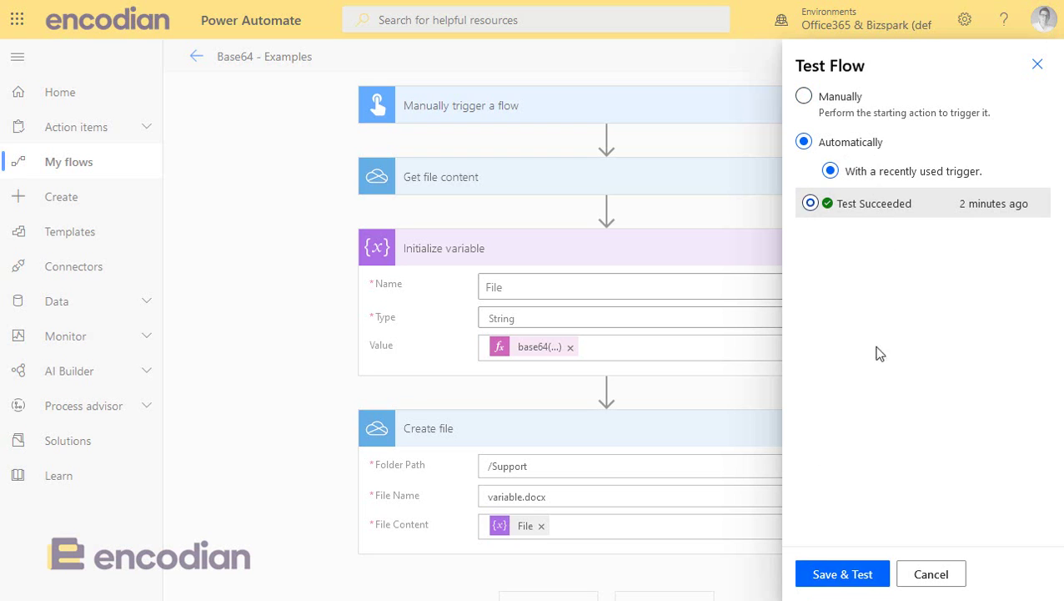
click(870, 581)
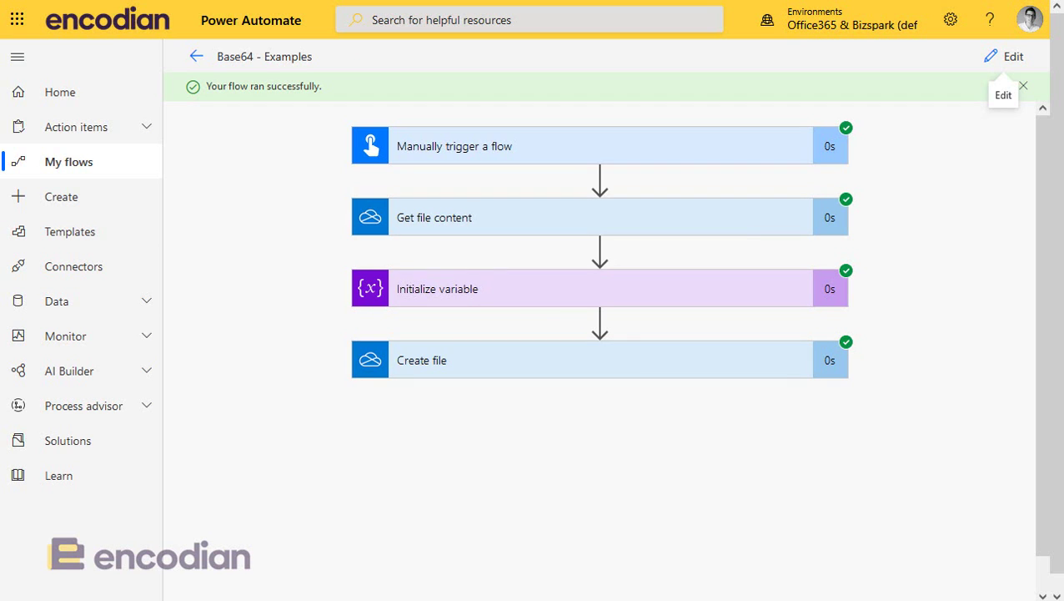
- Expand the Initialize variable and Get file content results and compare the File variable's value with the $content output
click(490, 287)
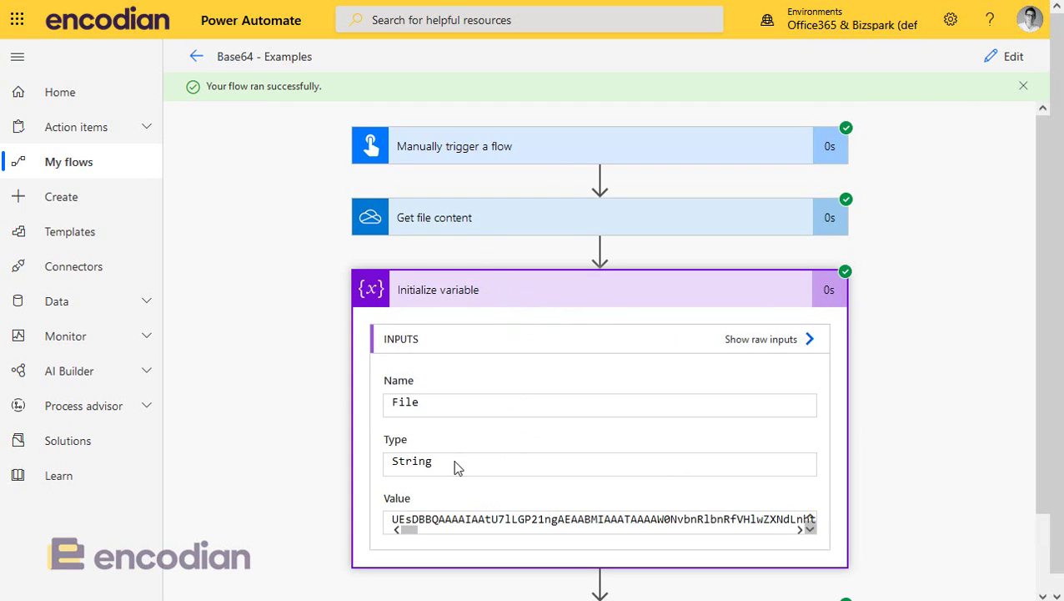
click(473, 225)
scroll(560, 323, down, 1)
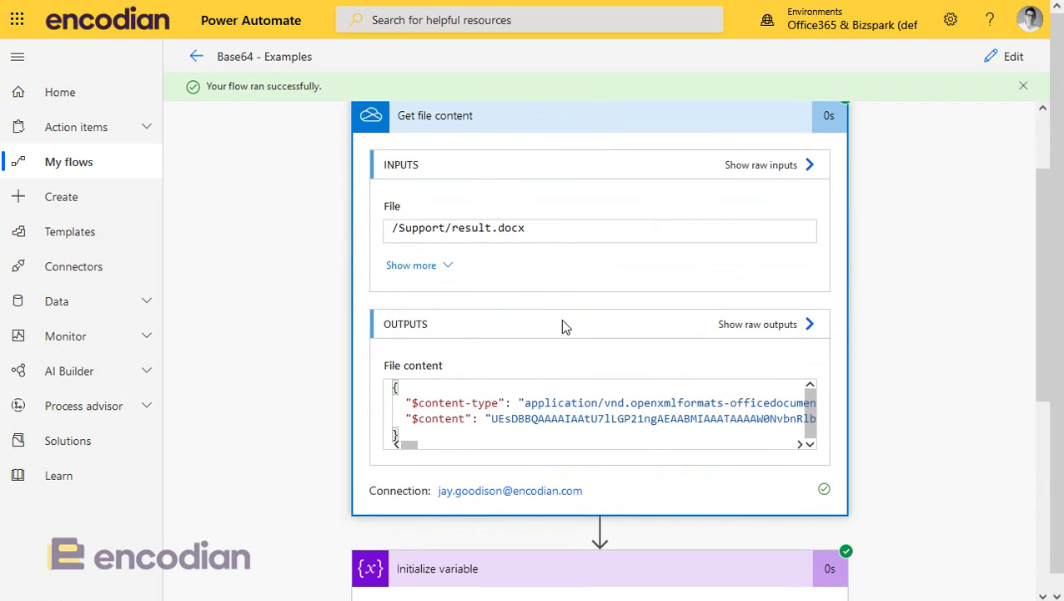
drag(494, 415, 757, 414)
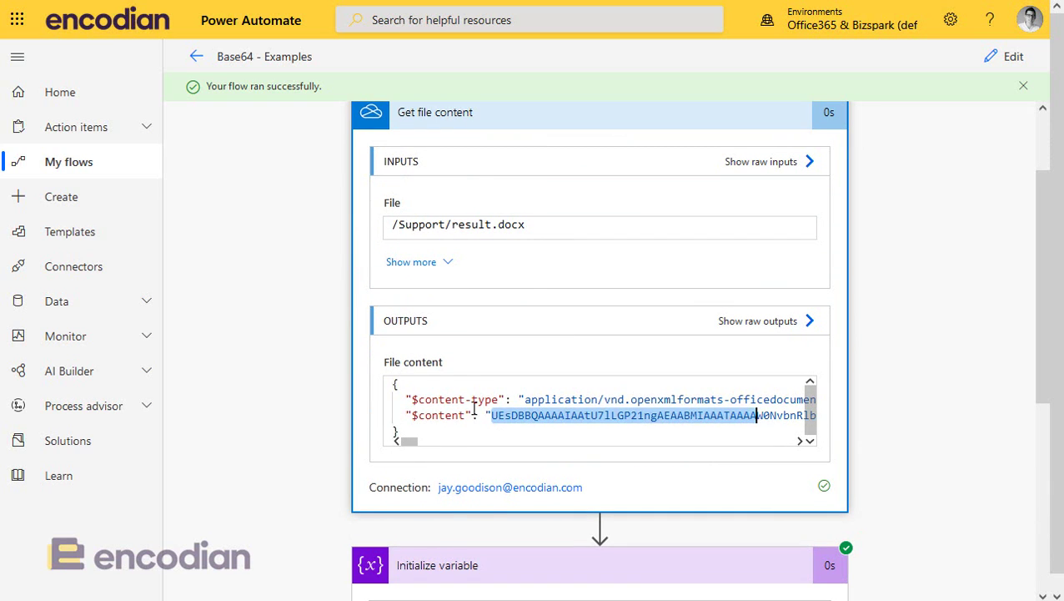
scroll(554, 399, down, 2)
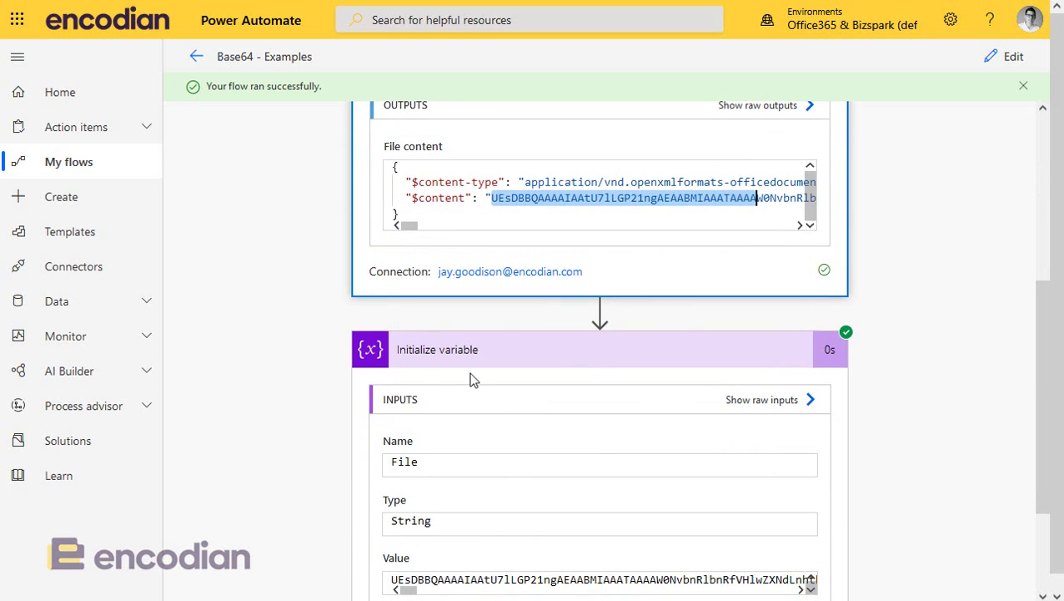
- Expand the new run's Create file details and examine the File Content input
scroll(433, 423, down, 2)
click(547, 553)
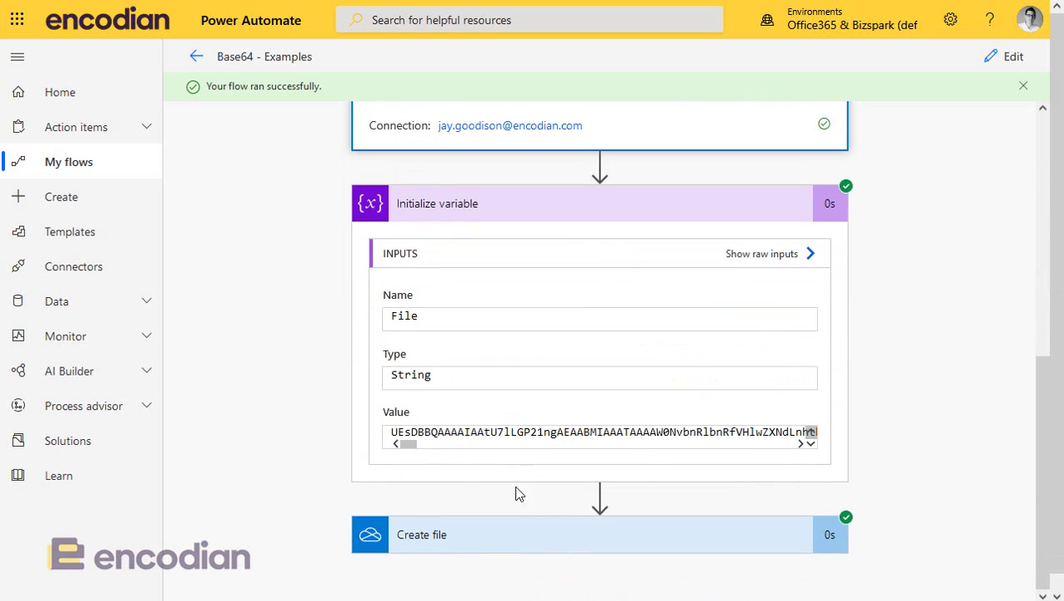
scroll(496, 404, down, 3)
scroll(497, 403, down, 3)
drag(392, 313, 637, 313)
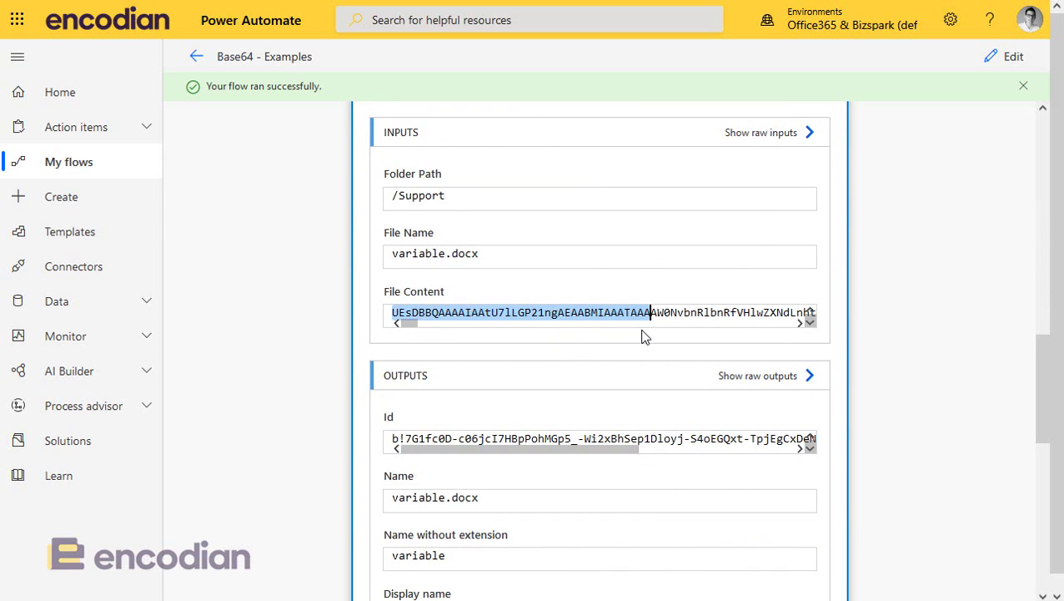
scroll(643, 337, up, 10)
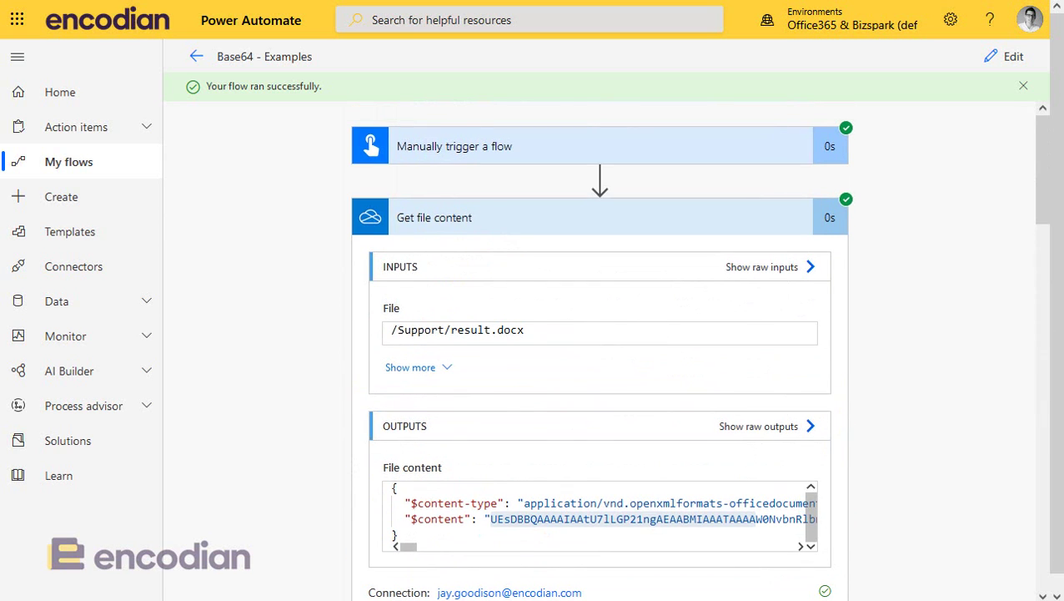
- Switch to File Explorer, try to open variable.docx without recovering its contents, close Word and return to the flow run
key(alt+Tab)
double_click(851, 160)
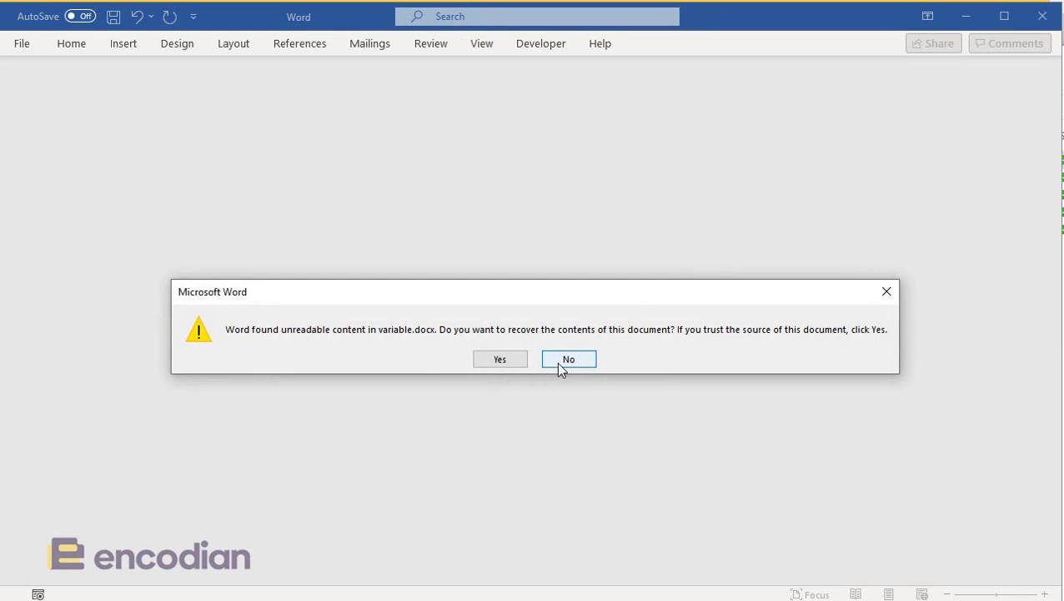
click(559, 364)
click(543, 377)
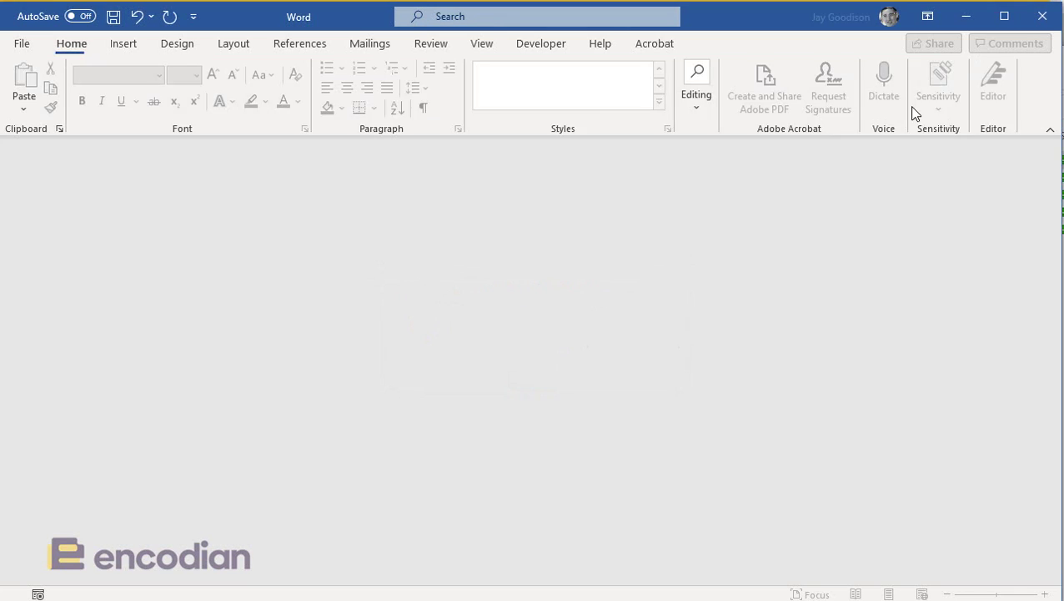
click(1043, 16)
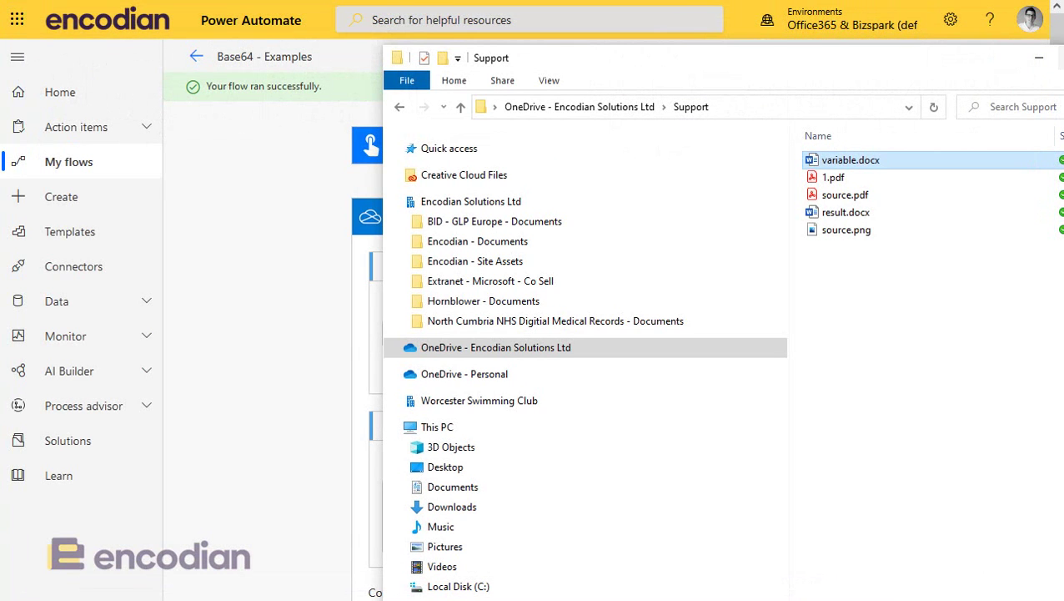
click(1039, 63)
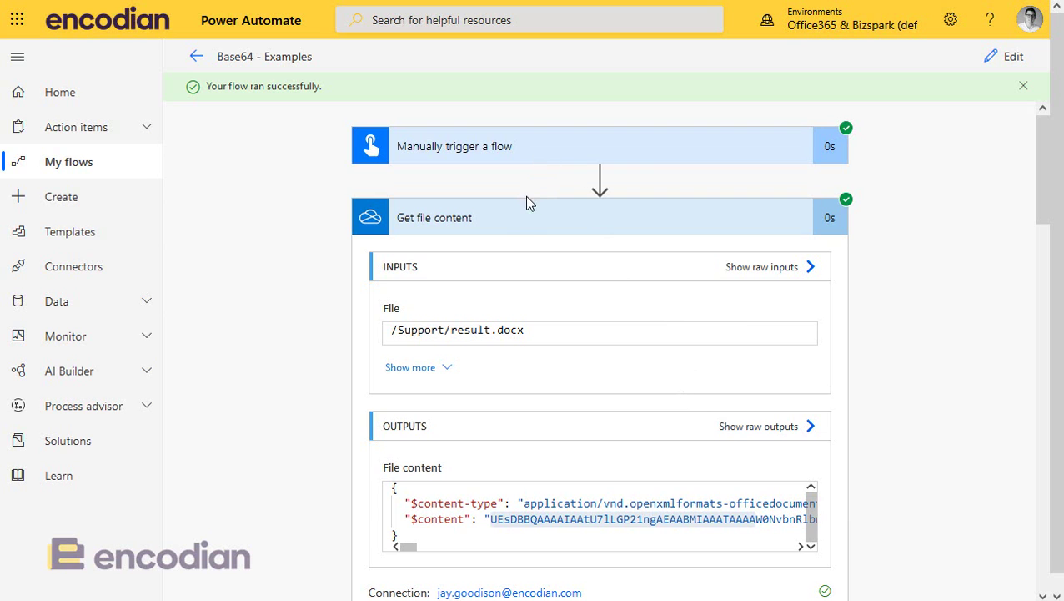
- Compare the $content output of Get file content with the File variable's value in Initialize variable
click(526, 227)
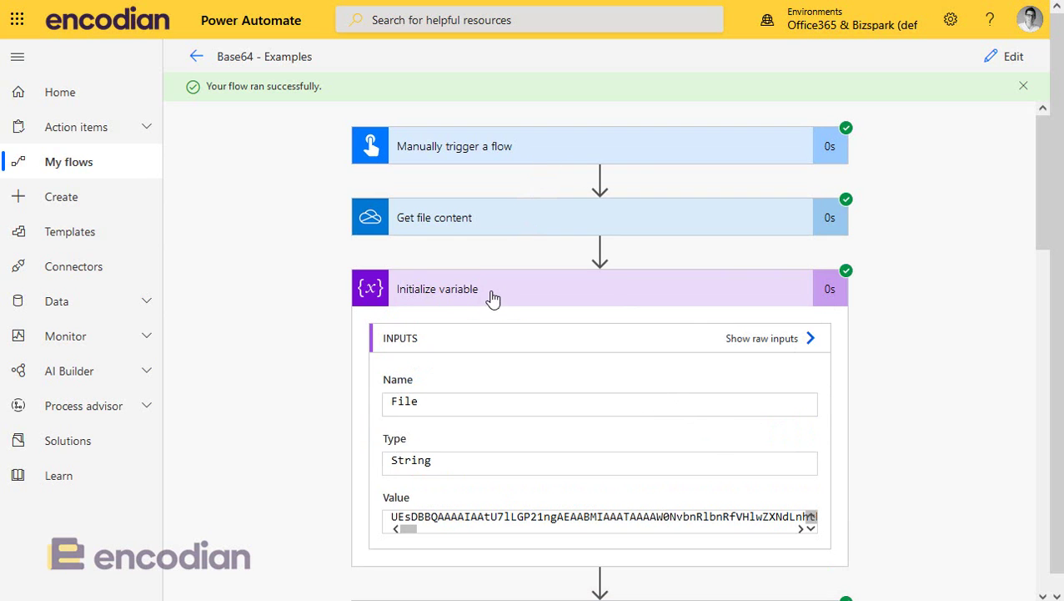
click(500, 227)
click(511, 222)
click(500, 229)
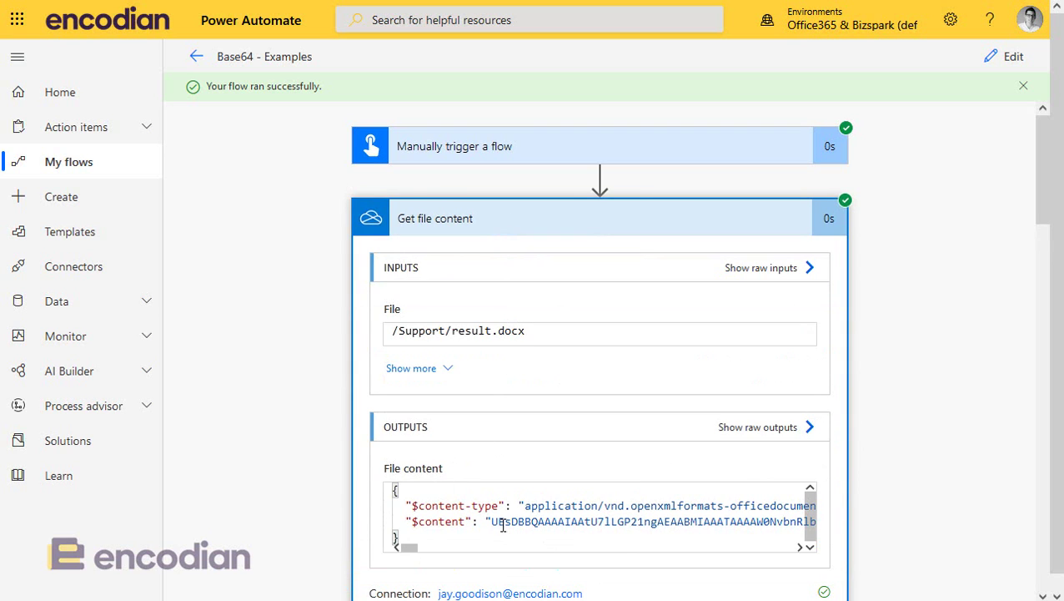
drag(495, 523, 722, 523)
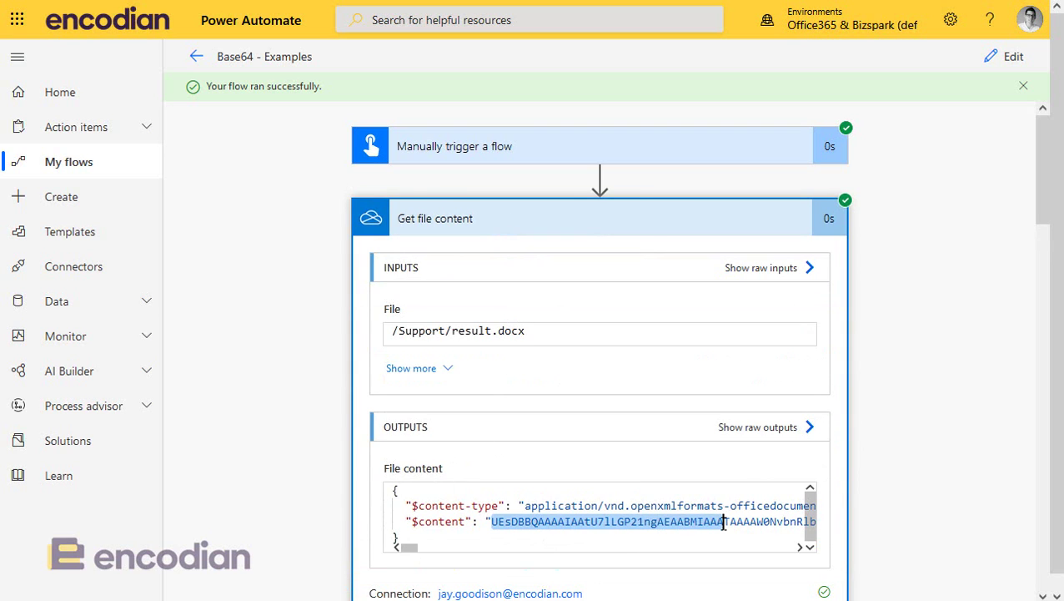
click(628, 238)
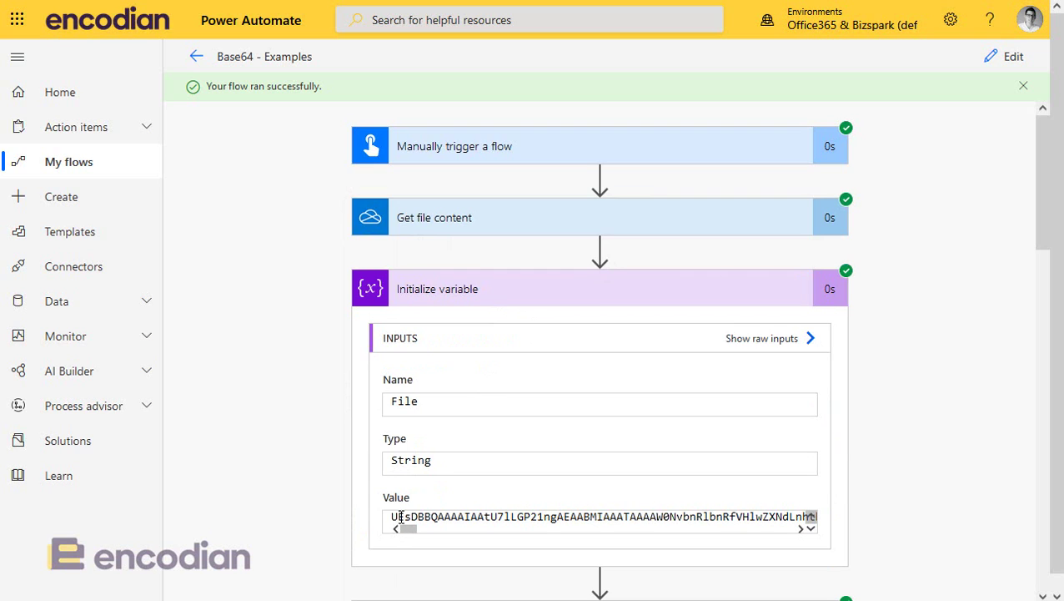
drag(398, 517, 620, 518)
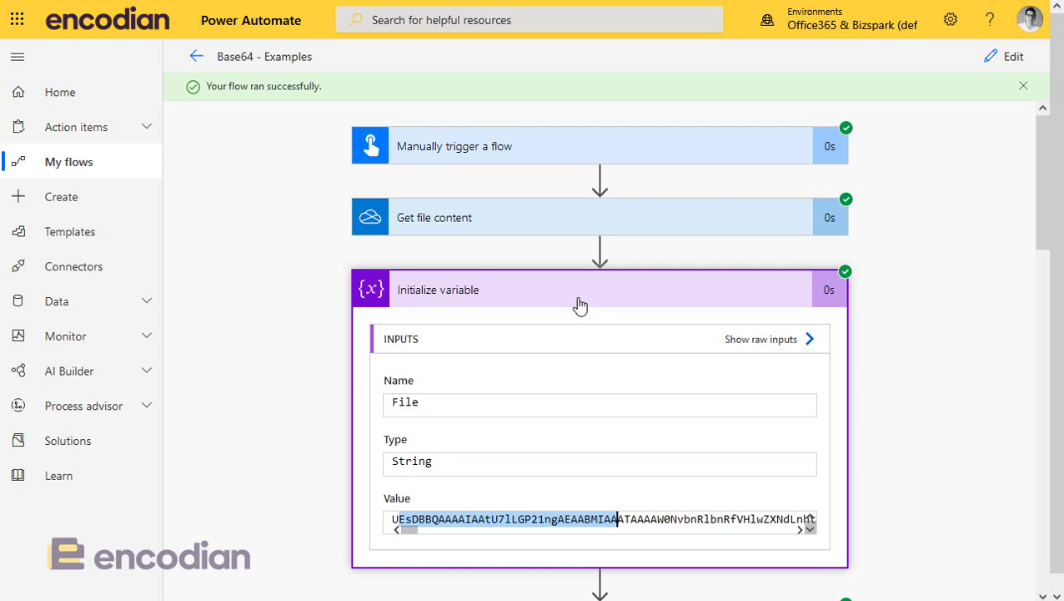
click(581, 306)
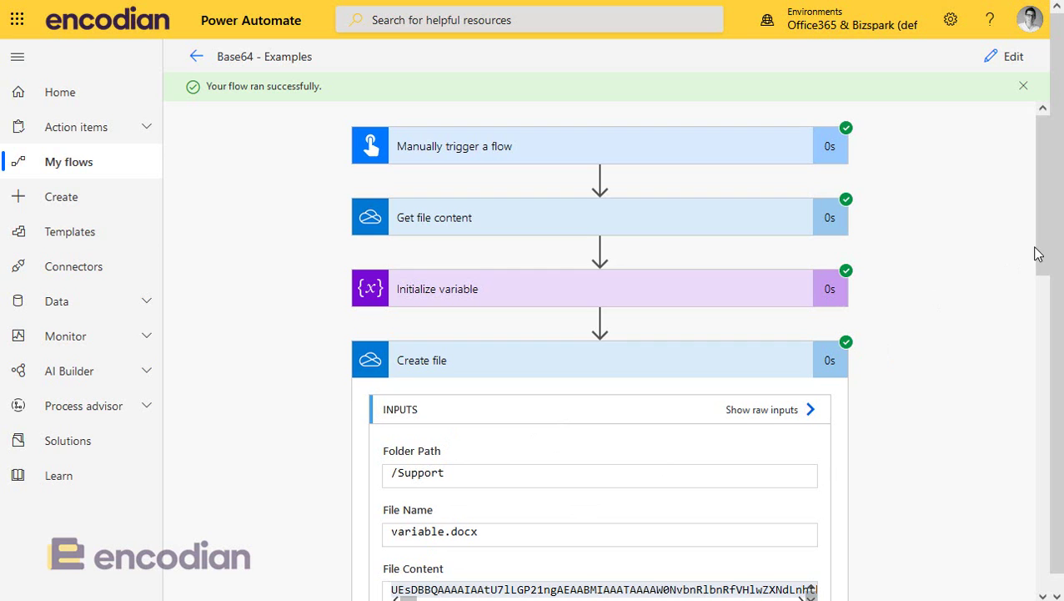
- Compare the value in Initialize variable with the File Content input of Create file
scroll(1038, 250, down, 1)
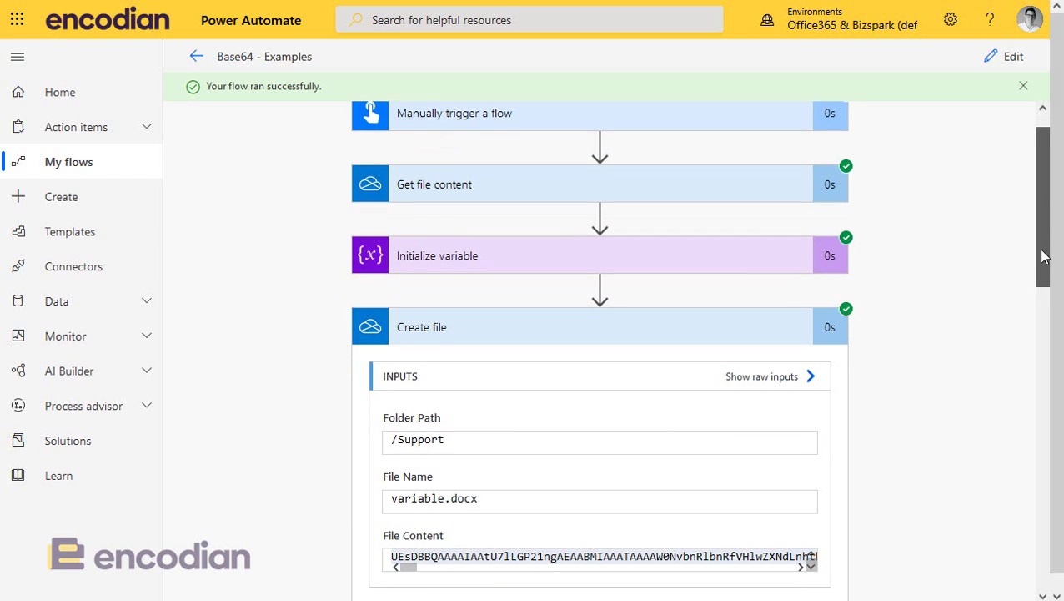
click(713, 240)
scroll(534, 382, down, 2)
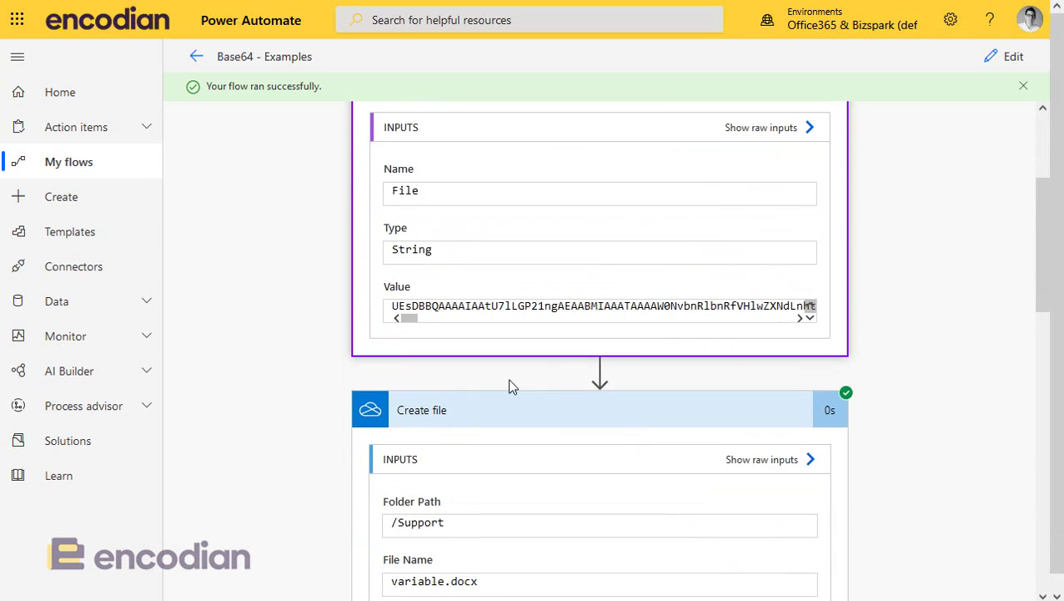
scroll(496, 442, down, 3)
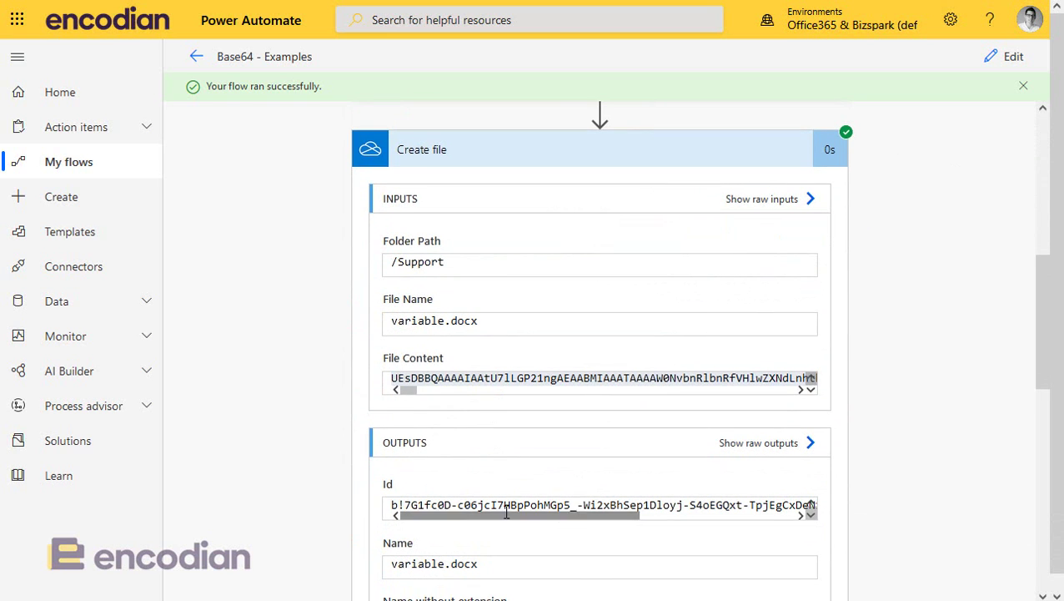
scroll(680, 427, up, 5)
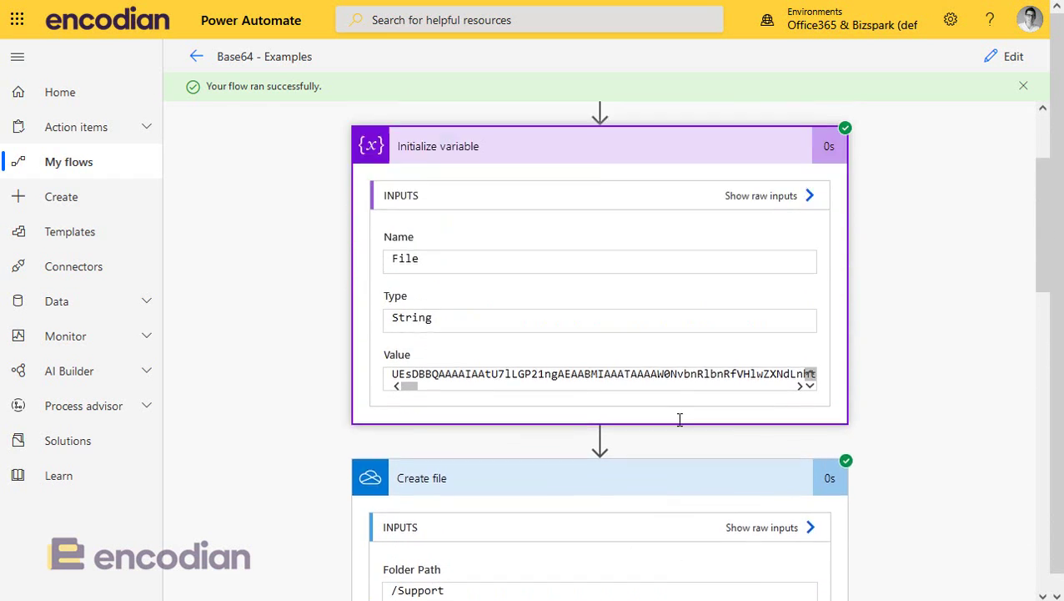
drag(393, 499, 646, 499)
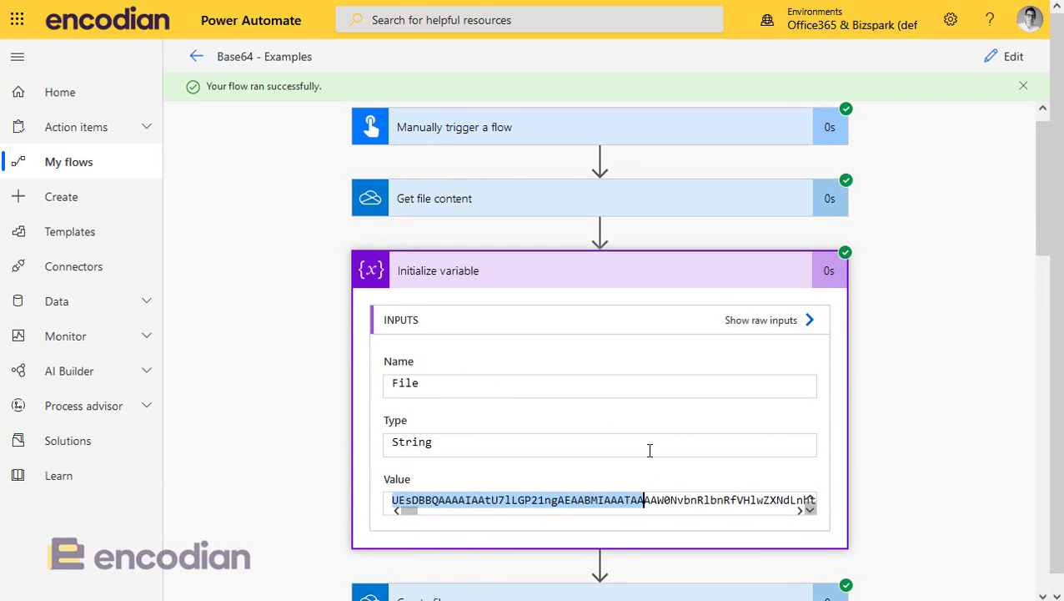
drag(665, 499, 392, 504)
scroll(453, 477, down, 5)
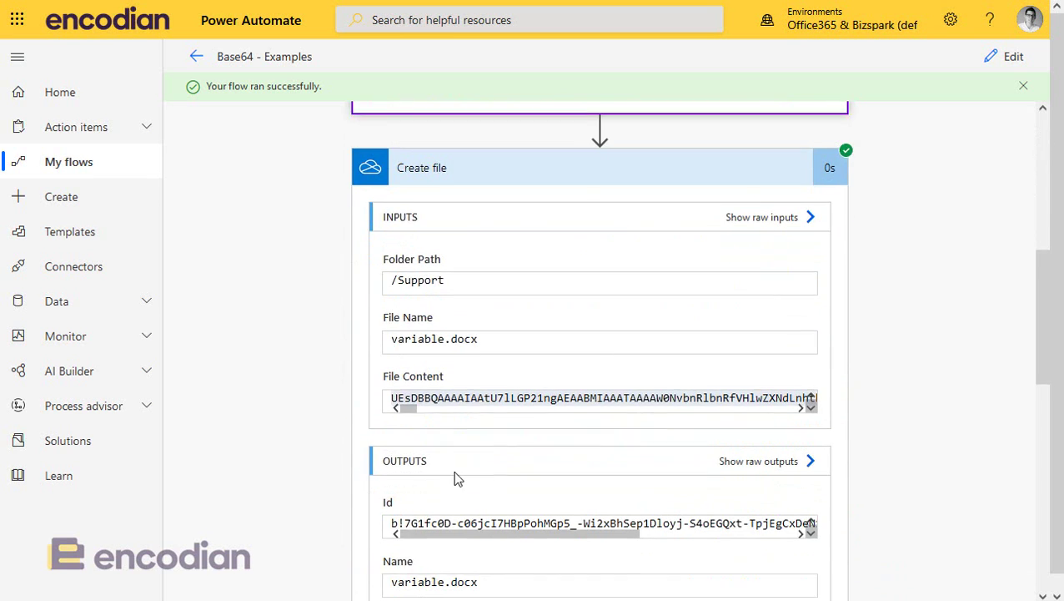
click(455, 387)
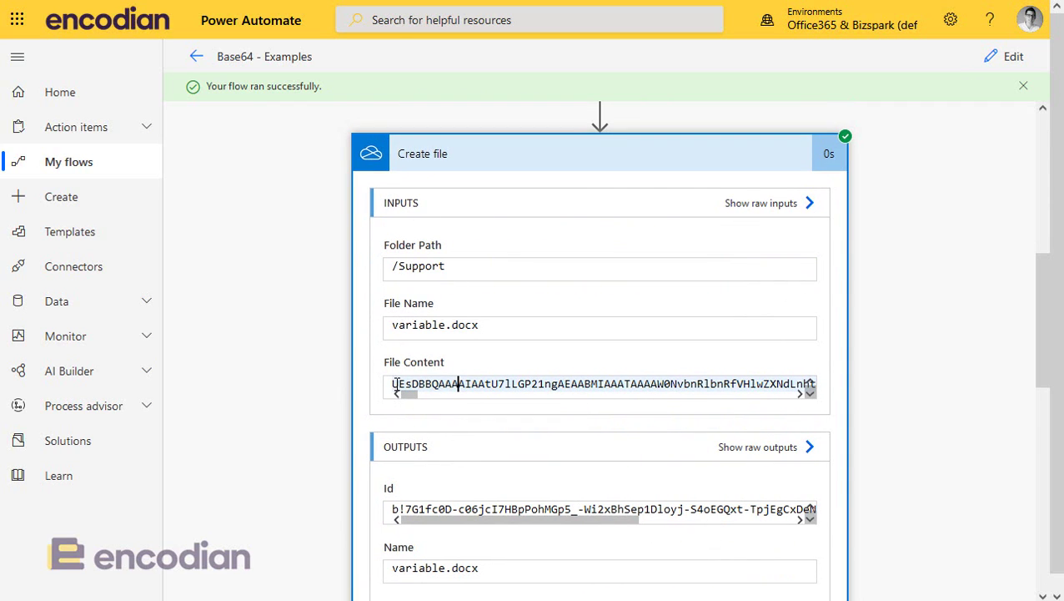
click(394, 383)
- Reopen the flow for editing and remove the File variable from Create file's File Content
click(1001, 62)
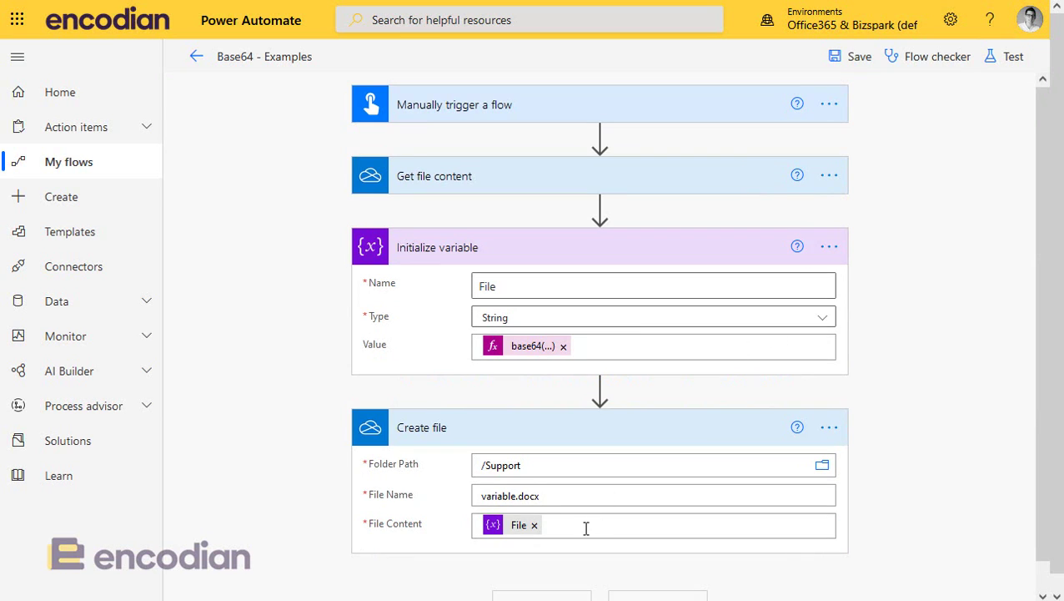
click(519, 526)
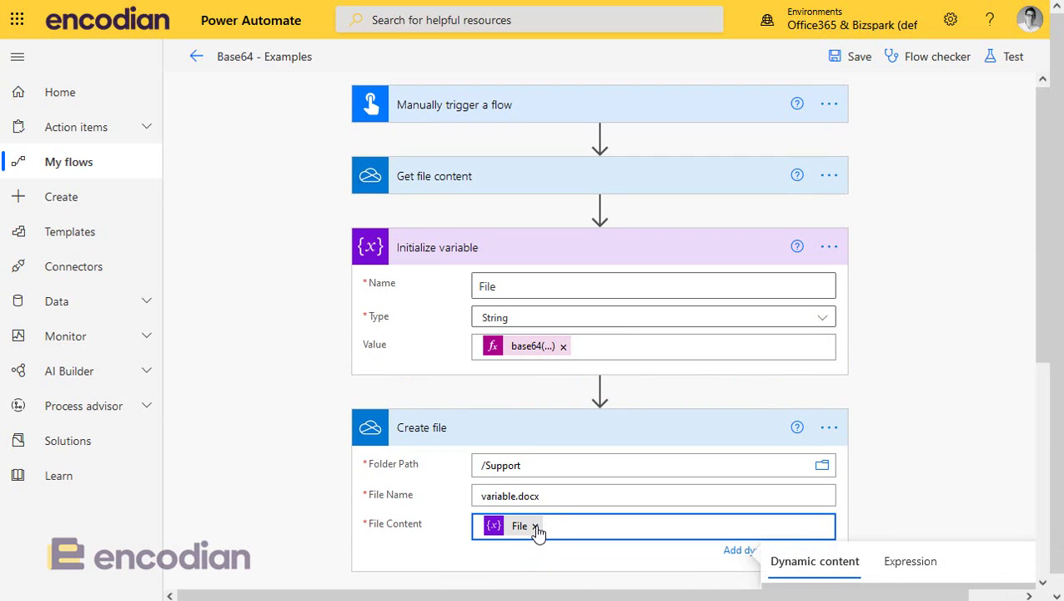
click(533, 525)
- Set Create file's File Content to the expression base64ToBinary(variables('File'))
click(897, 557)
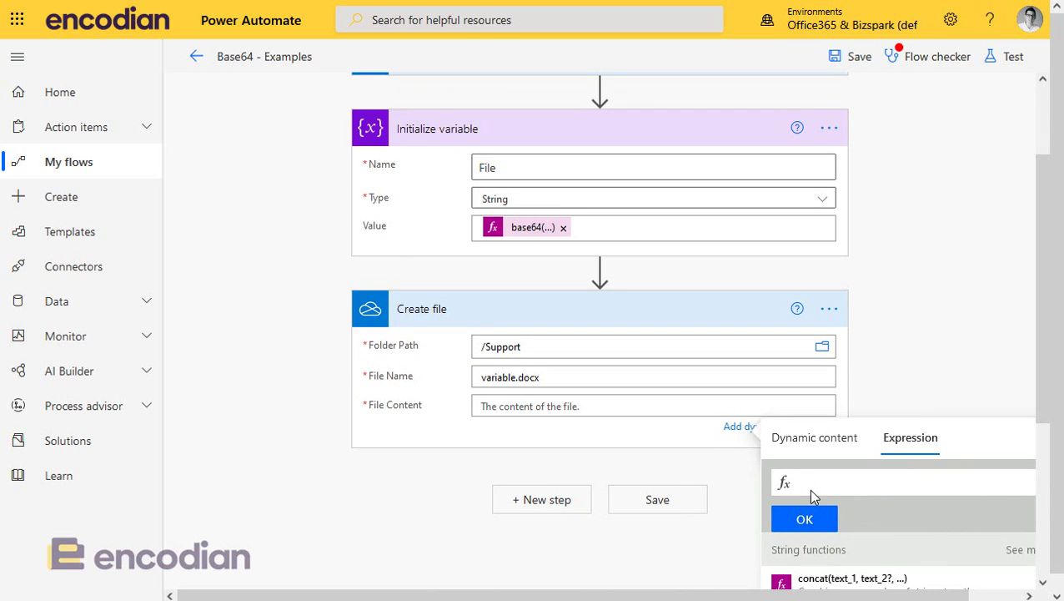
text(base)
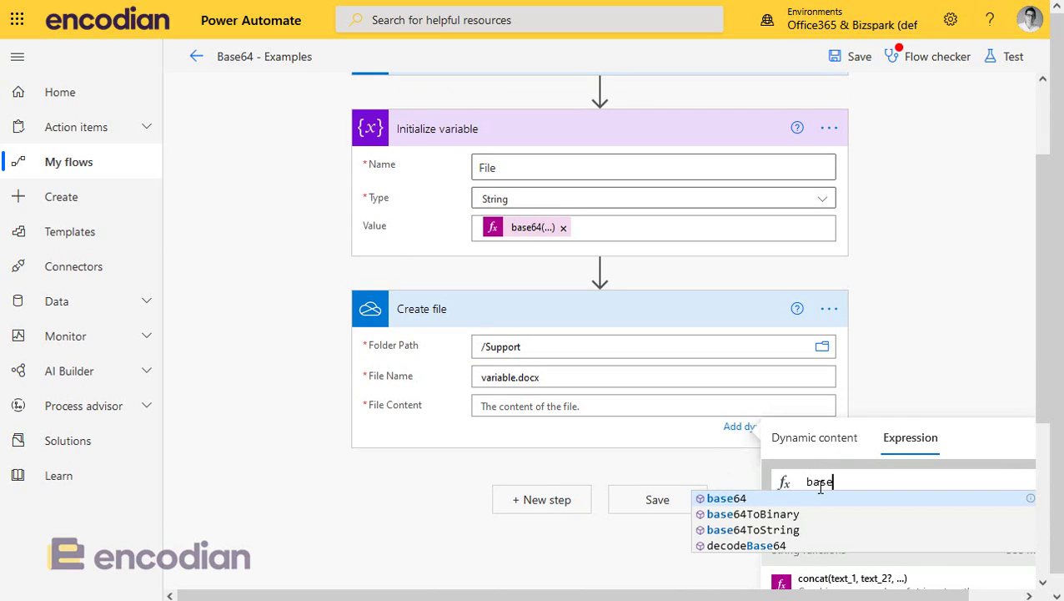
click(807, 515)
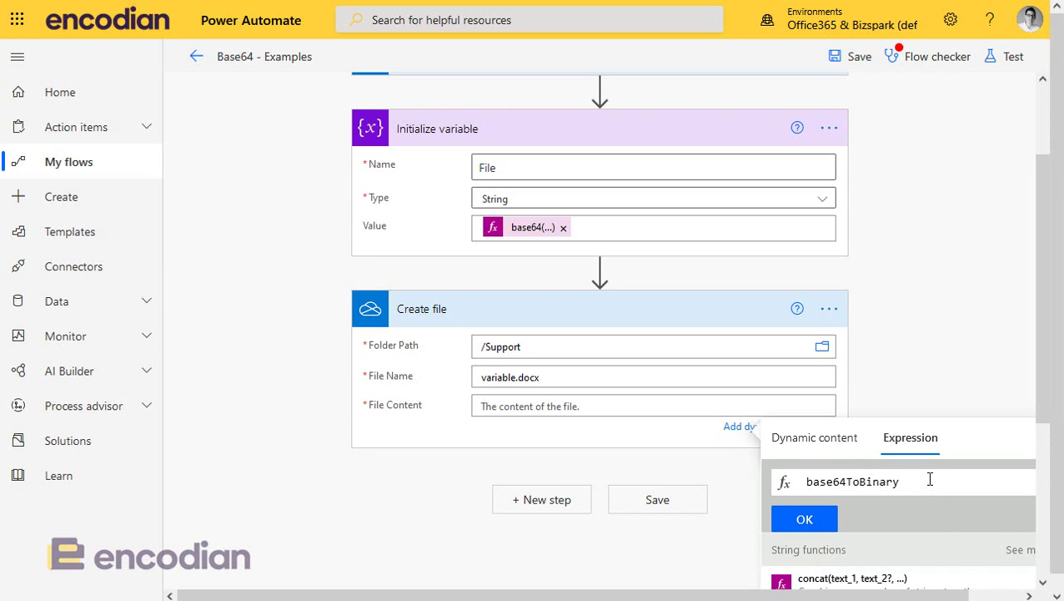
text(()
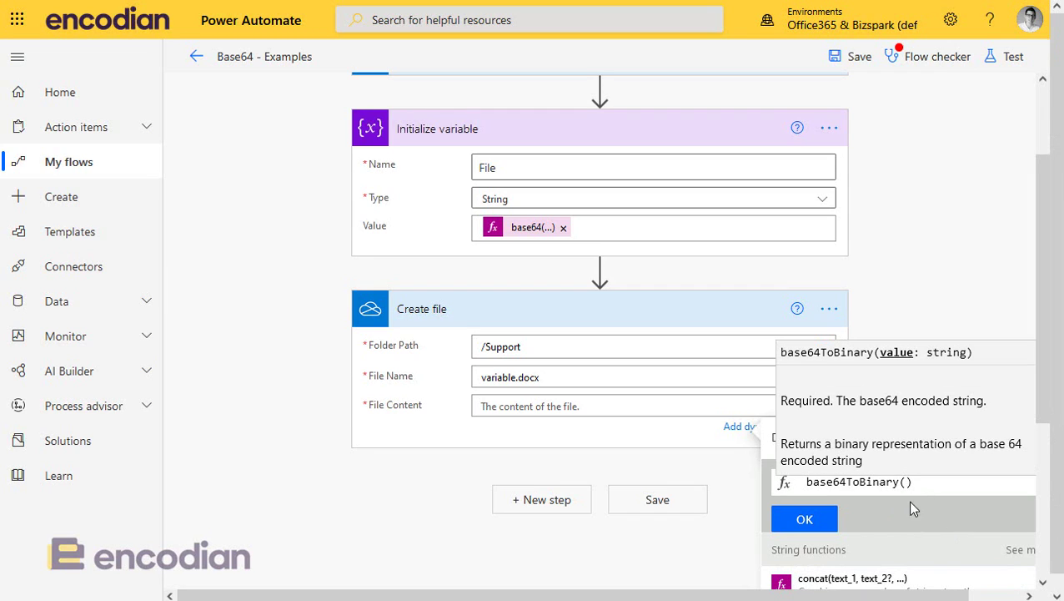
click(774, 438)
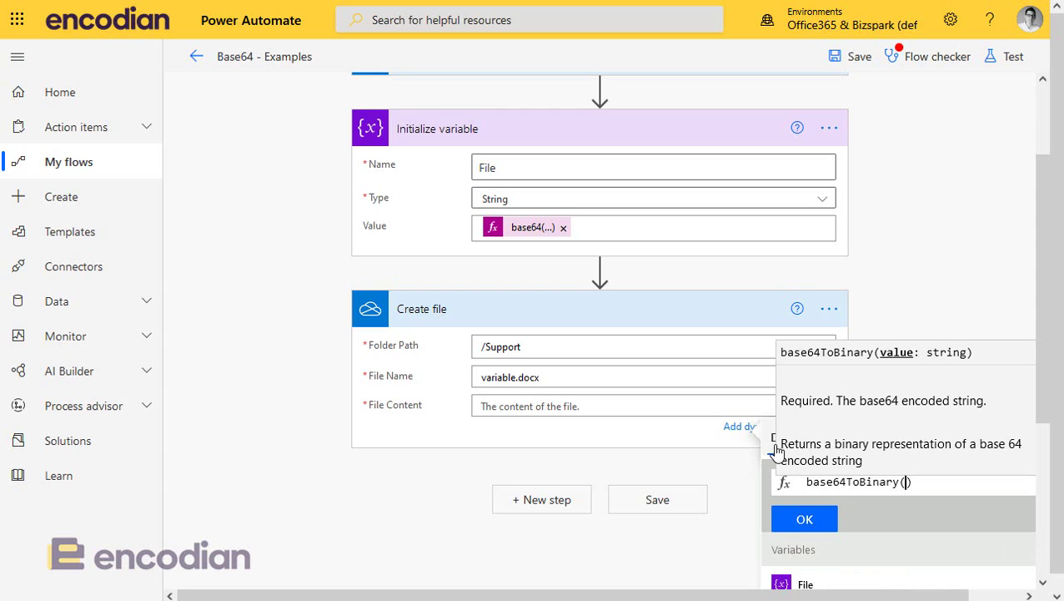
click(807, 582)
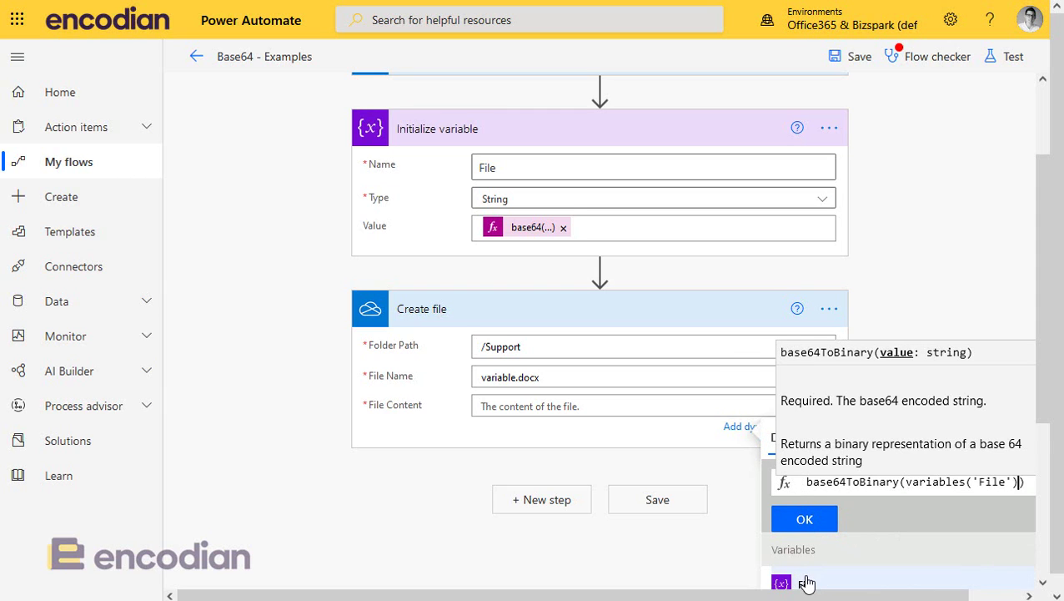
click(805, 519)
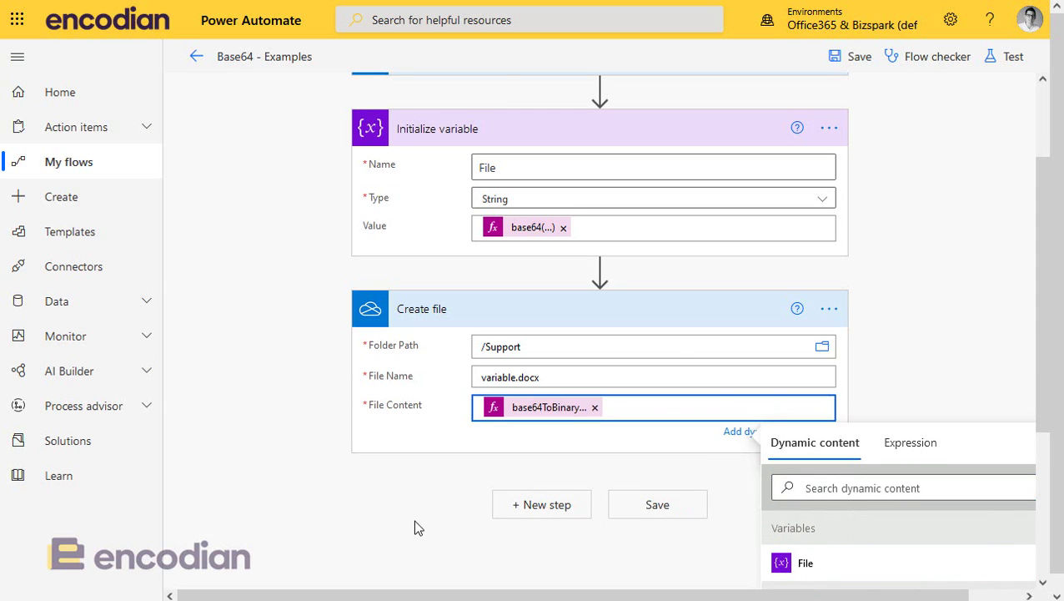
click(413, 519)
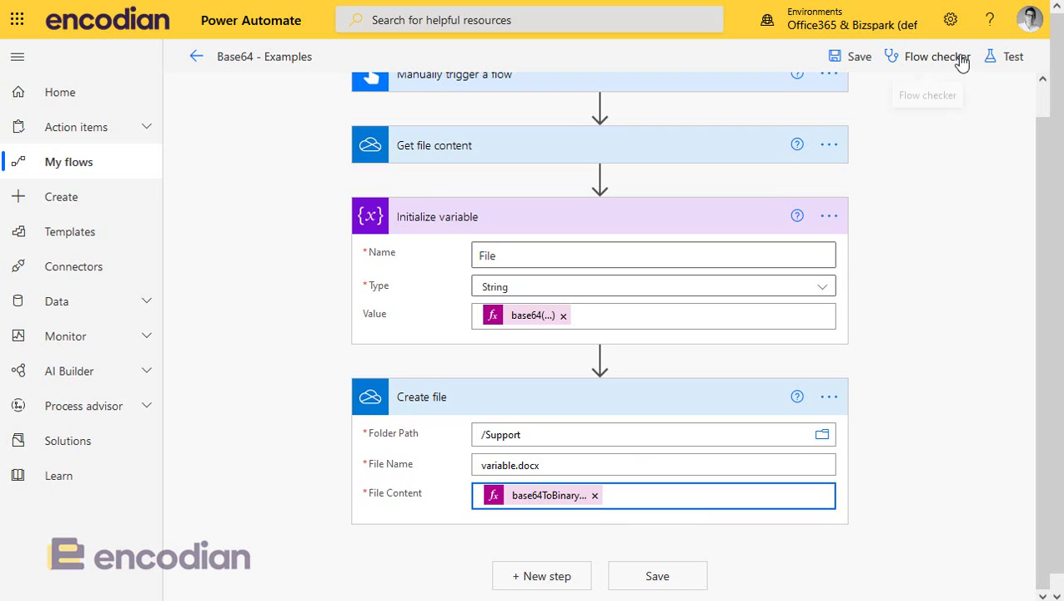
- Save the updated flow and run a test of it
click(855, 60)
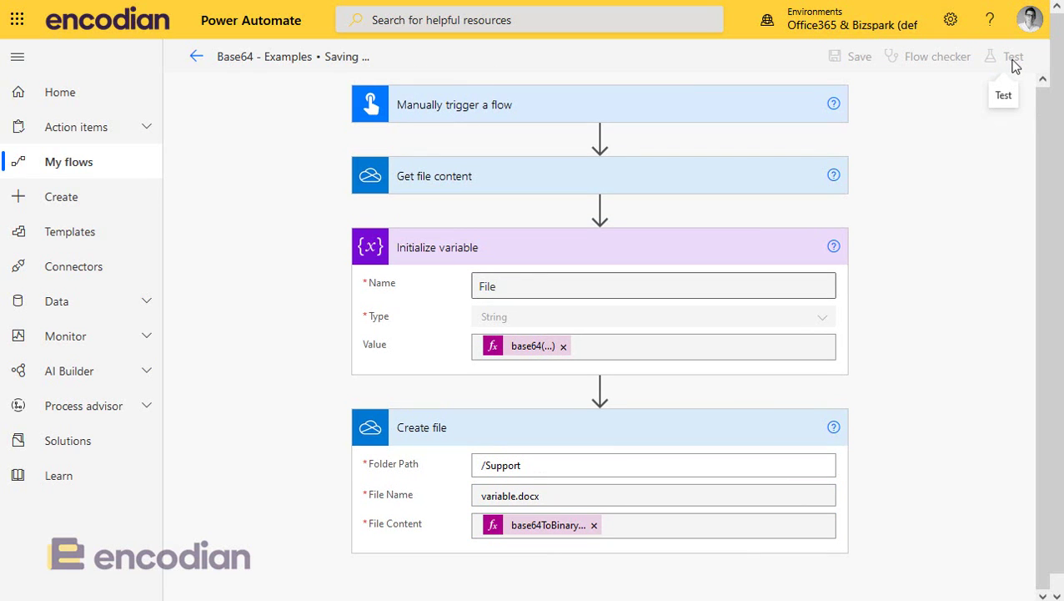
click(1014, 65)
click(810, 202)
click(829, 573)
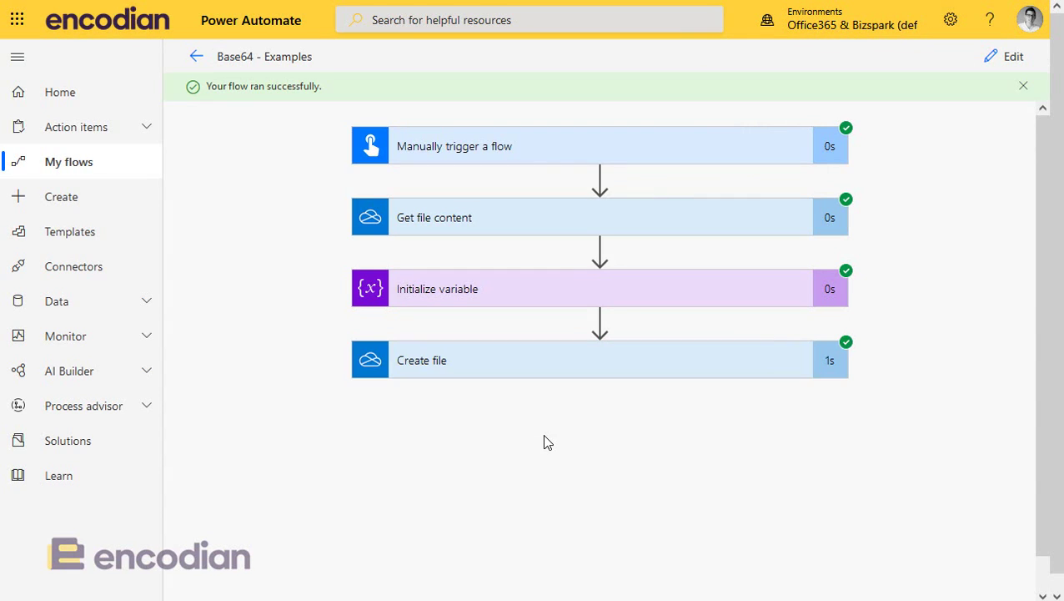
- Check the new run's Get file content output against the base64 value stored in Initialize variable, collapsing each action's details after viewing
scroll(492, 228, down, 1)
click(492, 221)
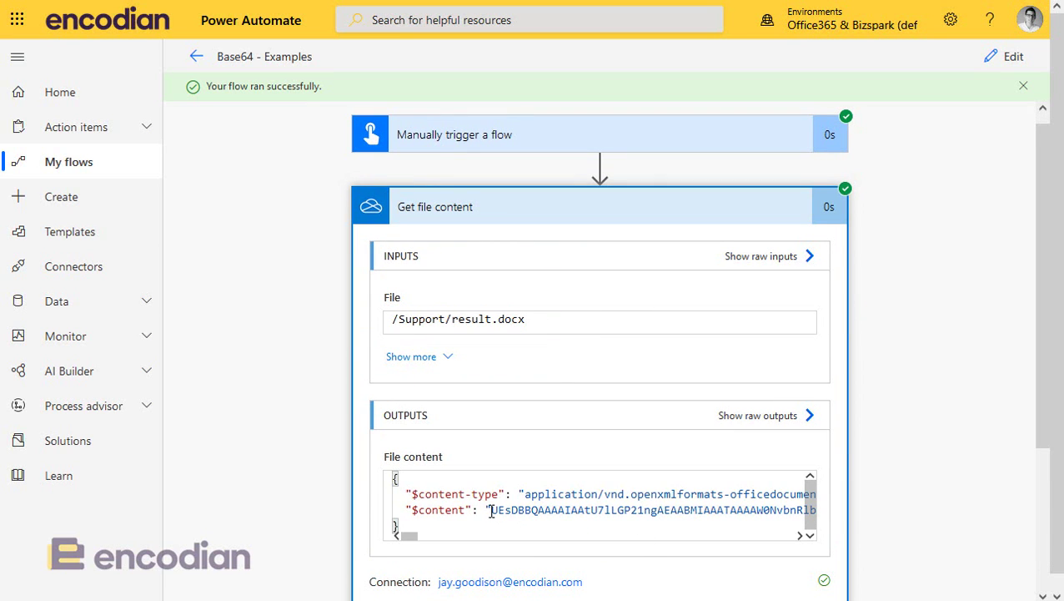
drag(491, 511, 678, 511)
click(630, 224)
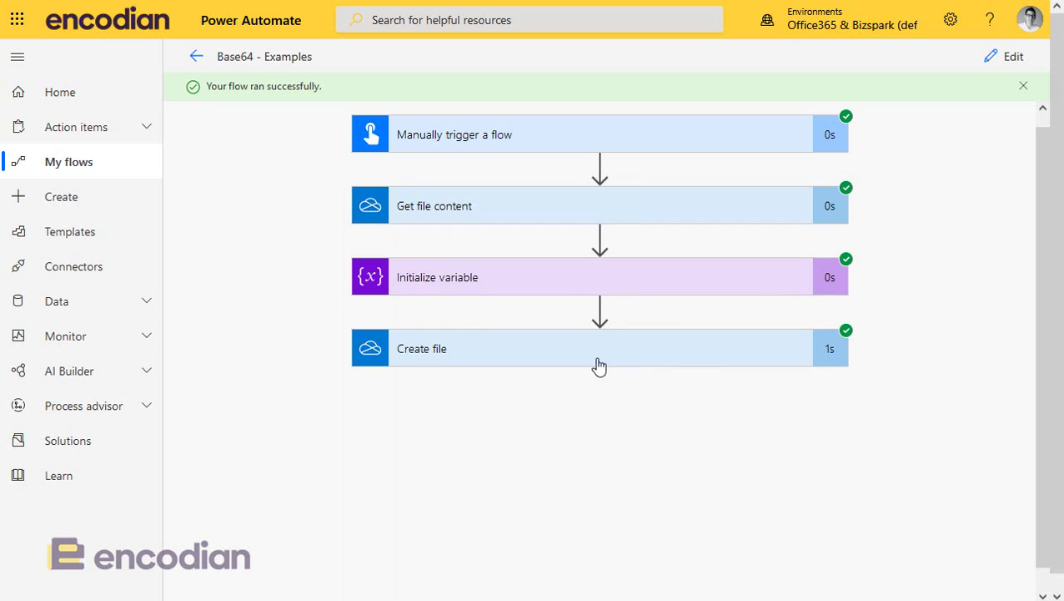
click(582, 284)
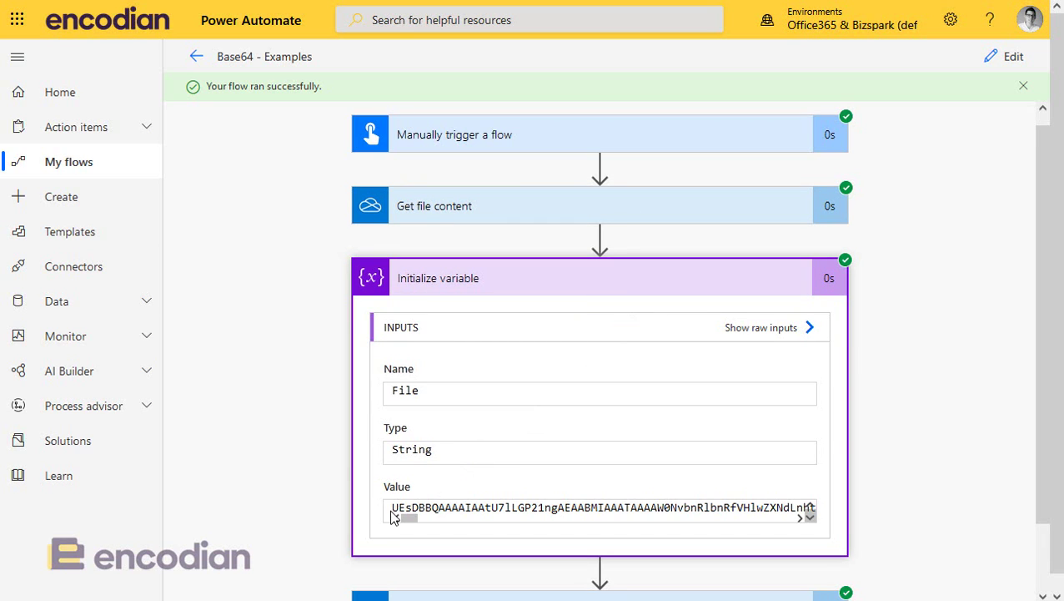
drag(686, 507, 394, 509)
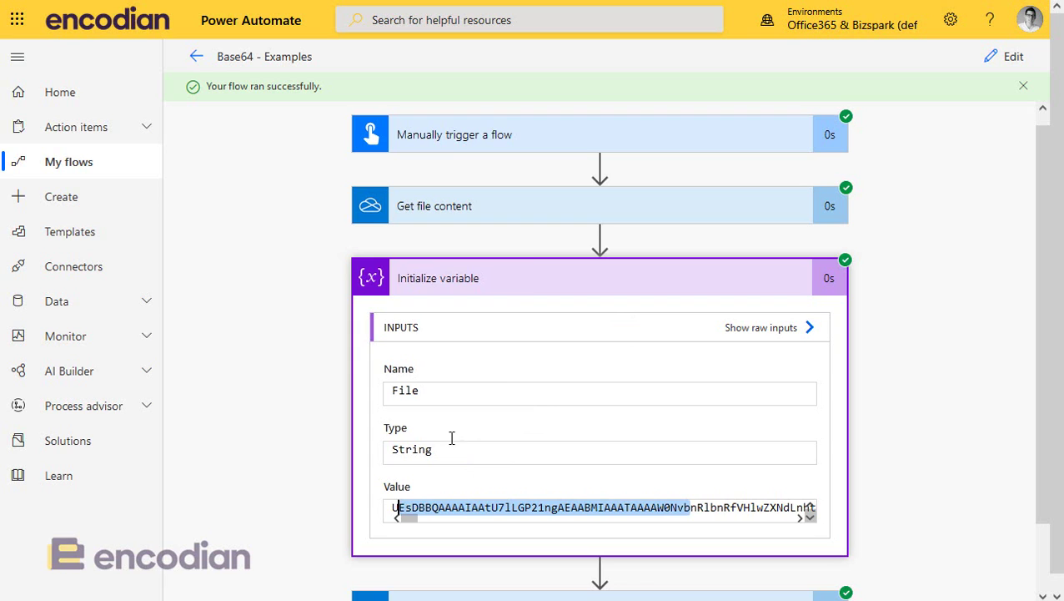
click(534, 275)
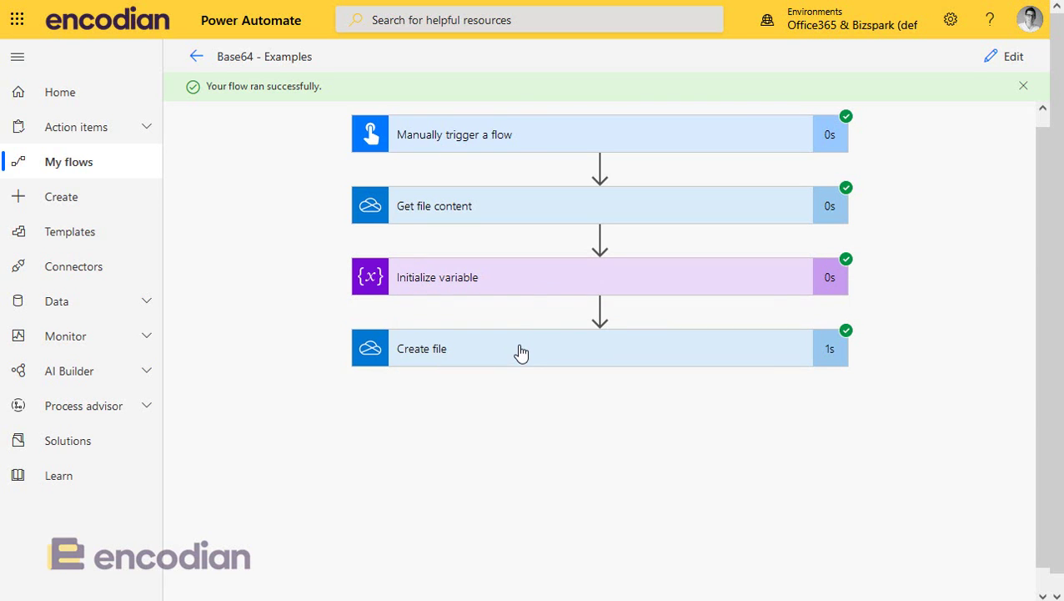
- Expand the new run's Create file details and examine the $content-type in File Content and the File Name
click(521, 354)
scroll(610, 466, down, 1)
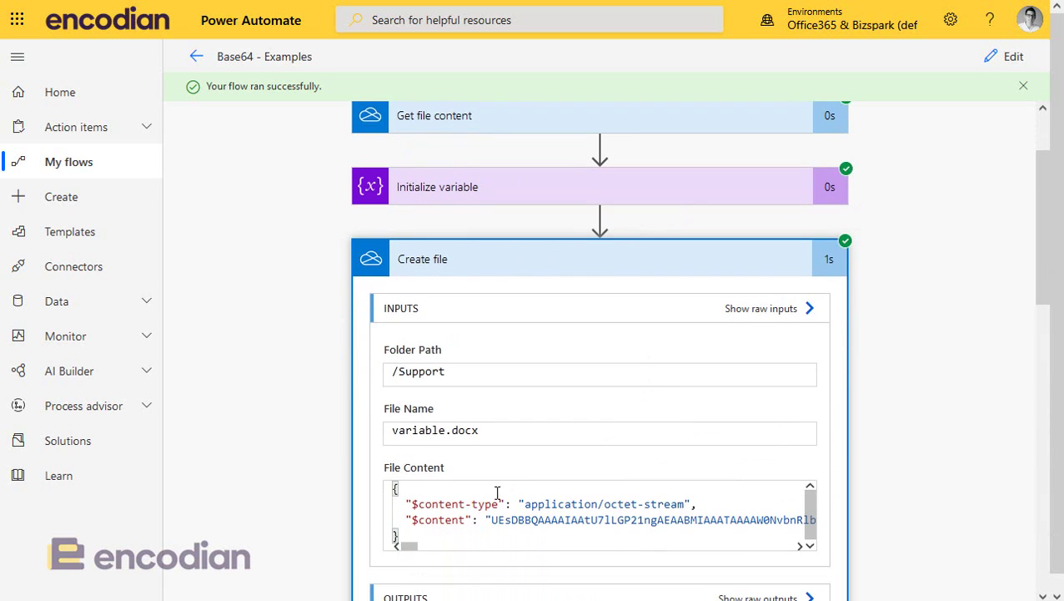
click(395, 527)
key(ctrl+a)
click(468, 504)
double_click(468, 504)
drag(710, 505, 406, 504)
drag(504, 430, 392, 433)
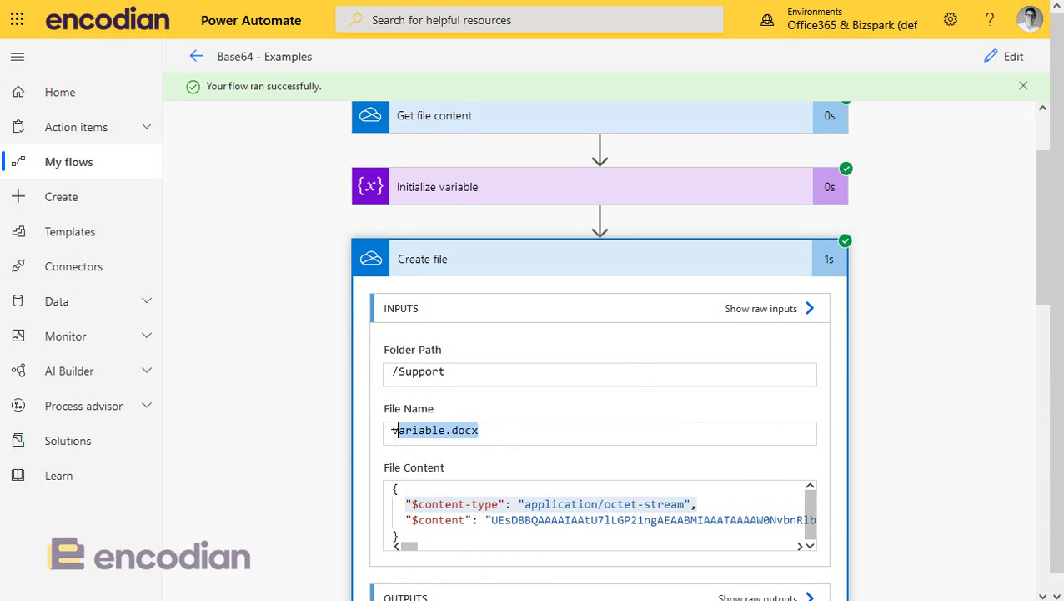
drag(495, 432, 389, 435)
- Switch to File Explorer and open variable.docx from the OneDrive Support folder in Word
key(alt+Tab)
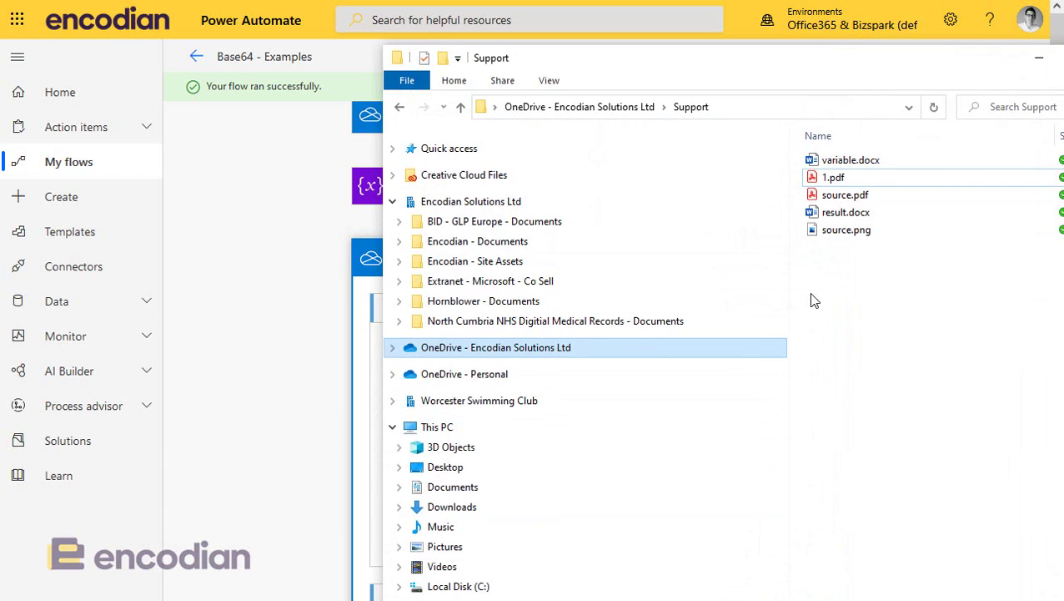
double_click(854, 164)
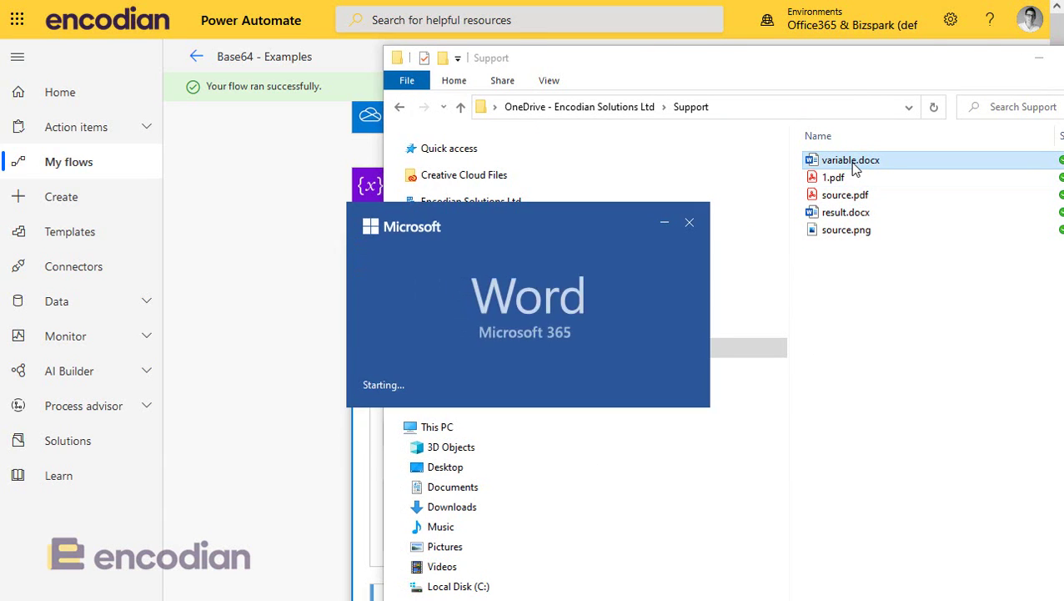
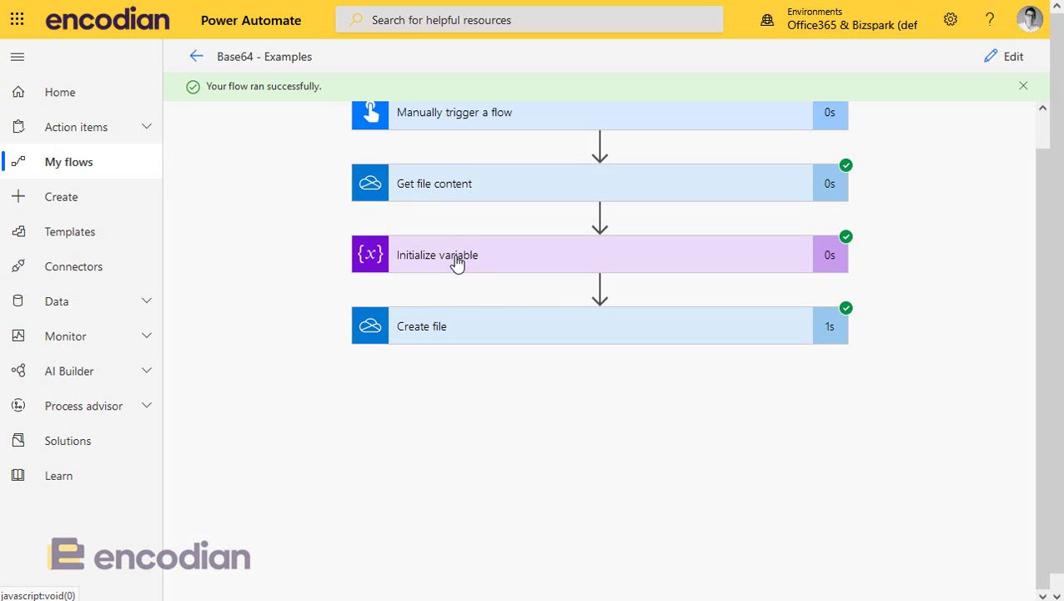
- Expand the run's Create file details, review the File Name and File Content inputs, and collapse the details again
click(487, 337)
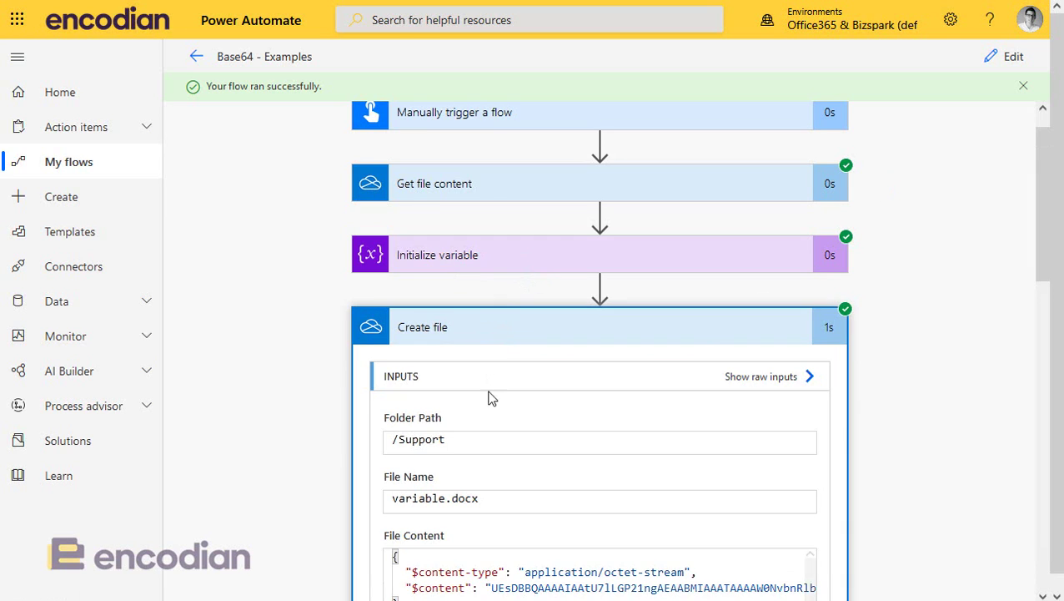
scroll(587, 407, down, 1)
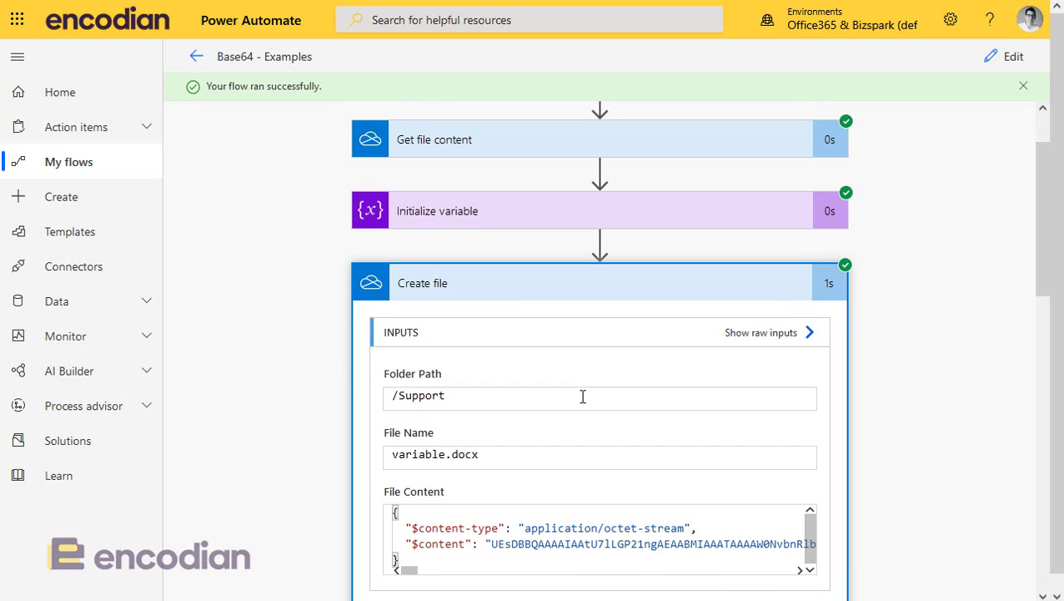
click(501, 298)
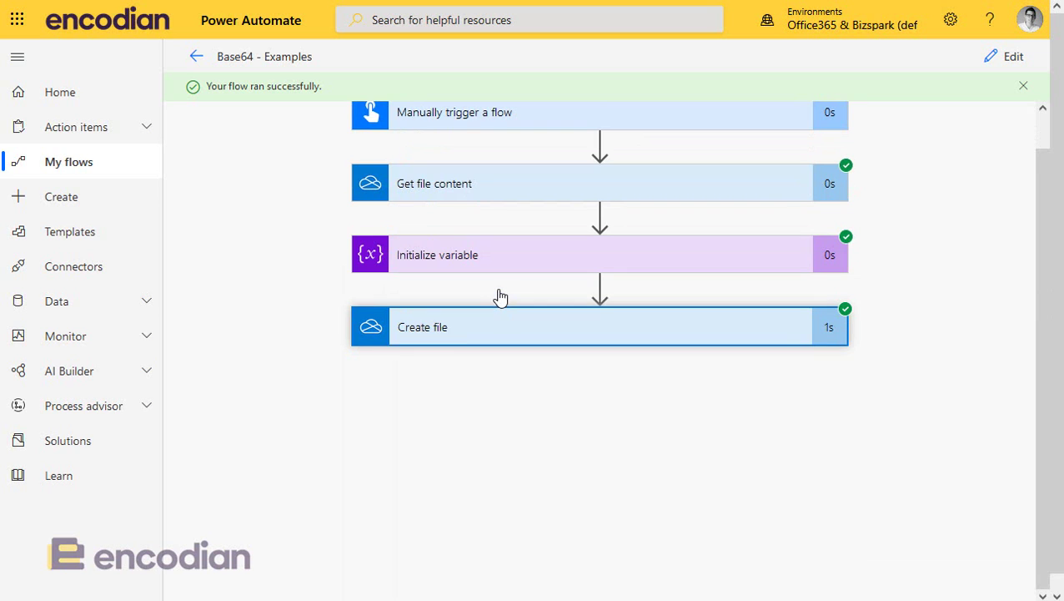
- Reopen the flow for editing and delete the Get file content action
click(1008, 65)
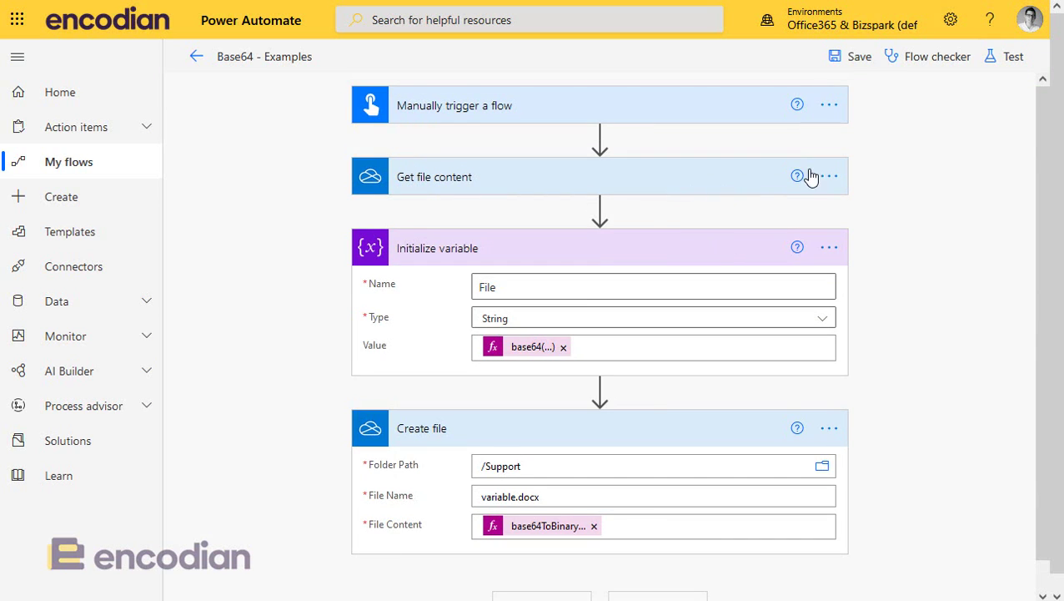
click(829, 176)
click(680, 342)
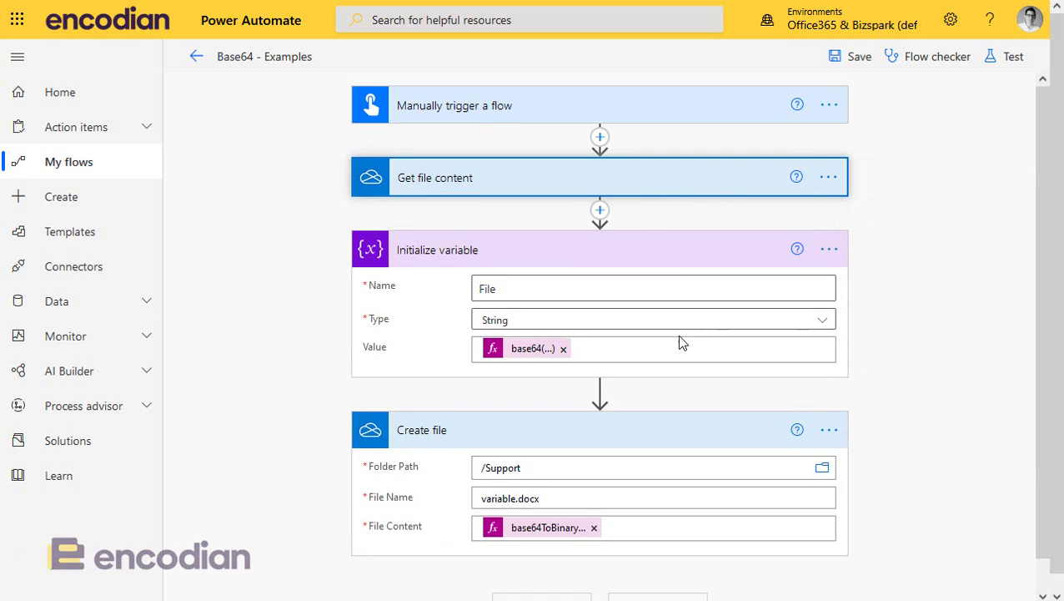
click(544, 340)
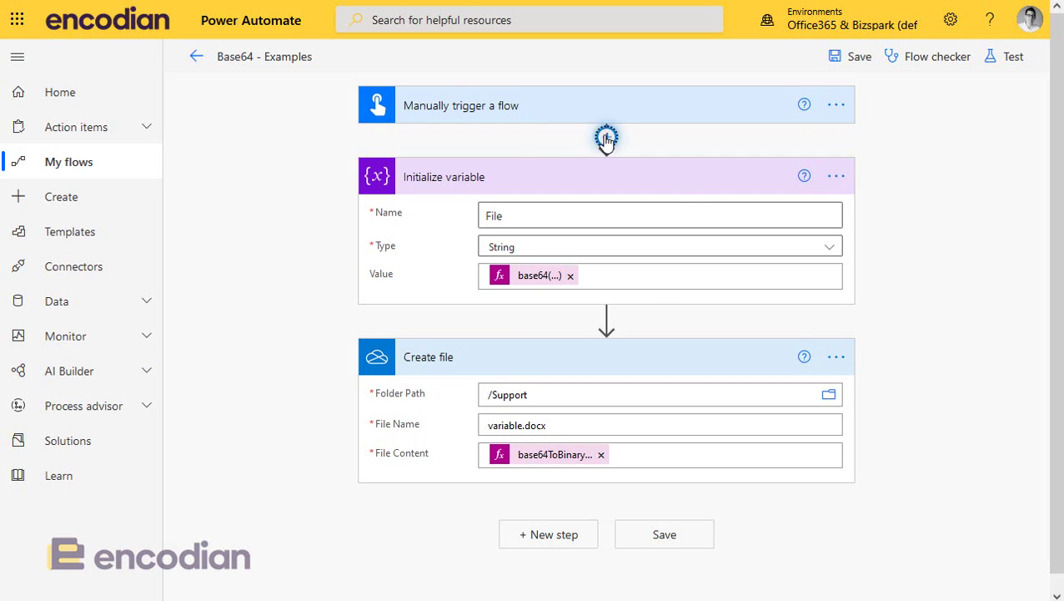
- Insert Encodian's Convert HTML to PDF action between the manual trigger and Initialize variable
click(606, 138)
click(578, 167)
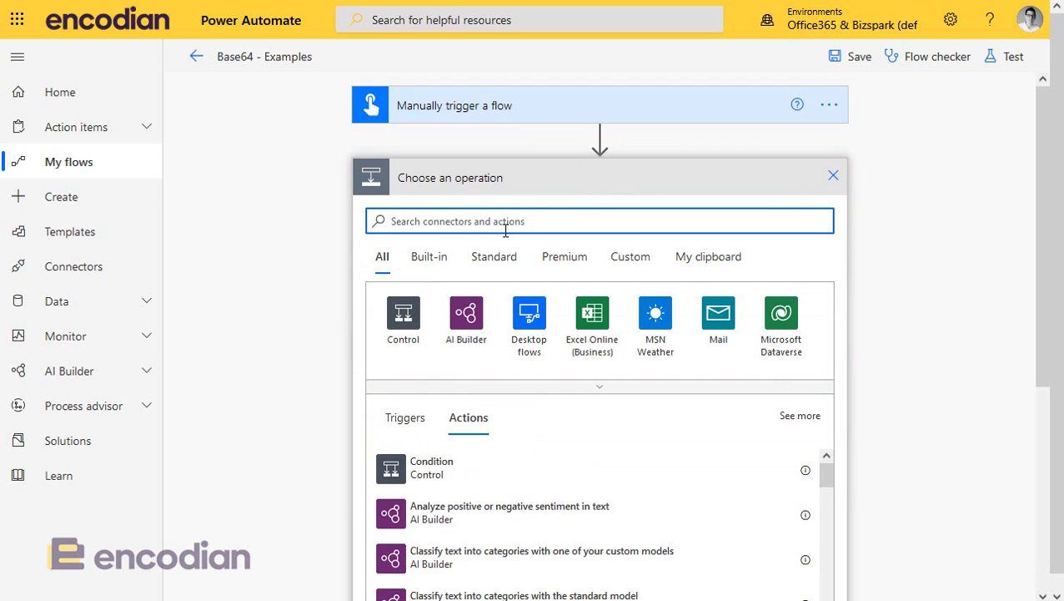
text(encodia)
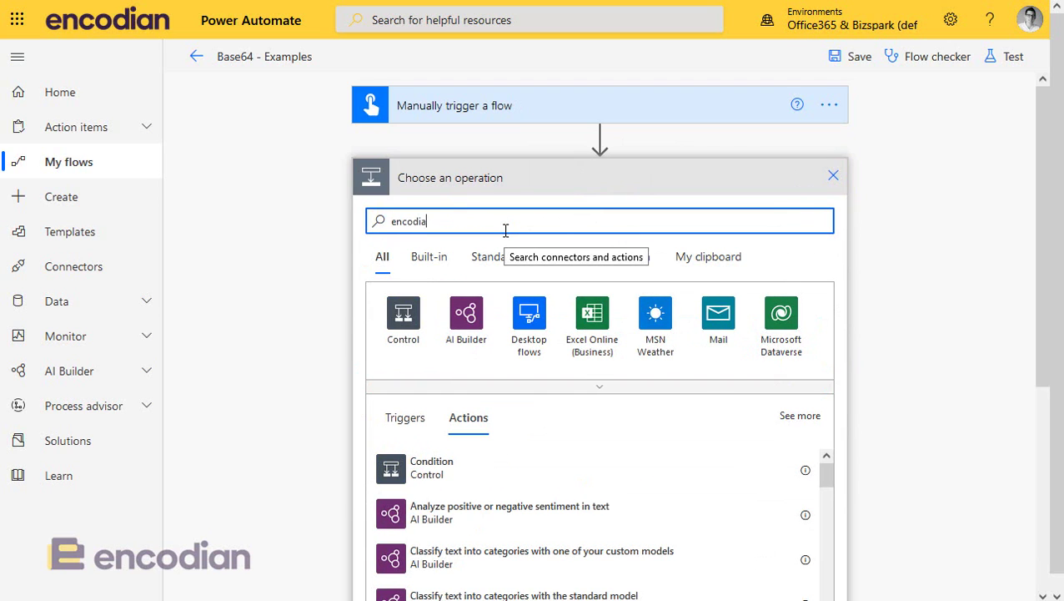
text(n)
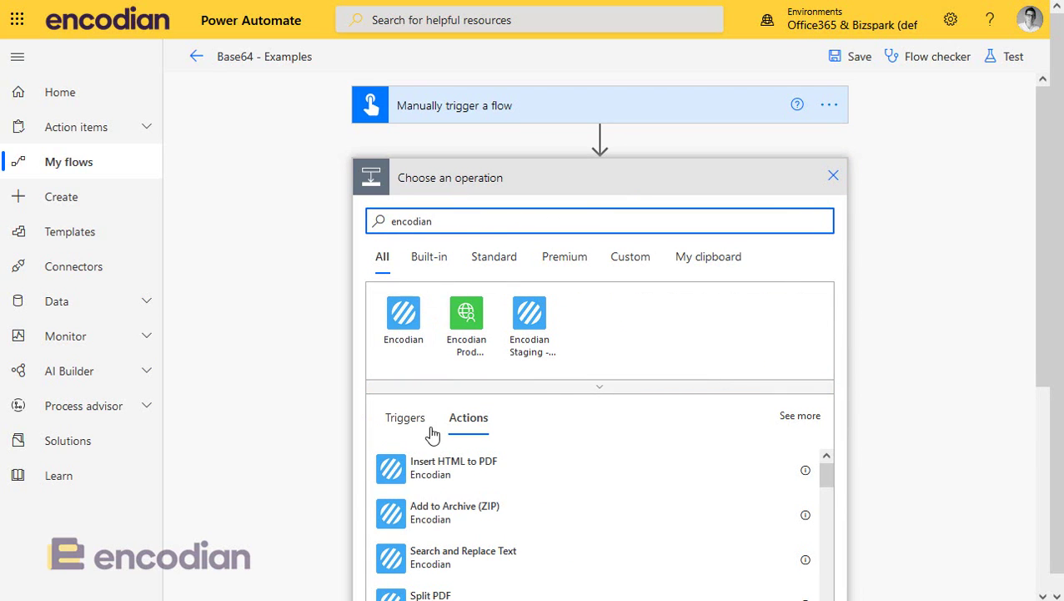
scroll(551, 497, down, 5)
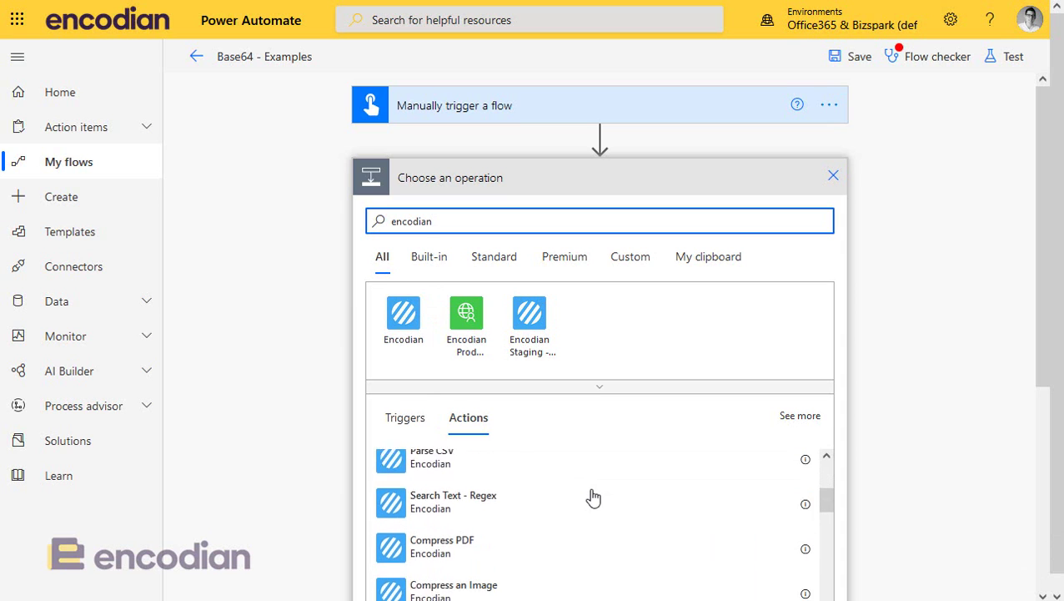
scroll(592, 497, down, 1)
click(401, 321)
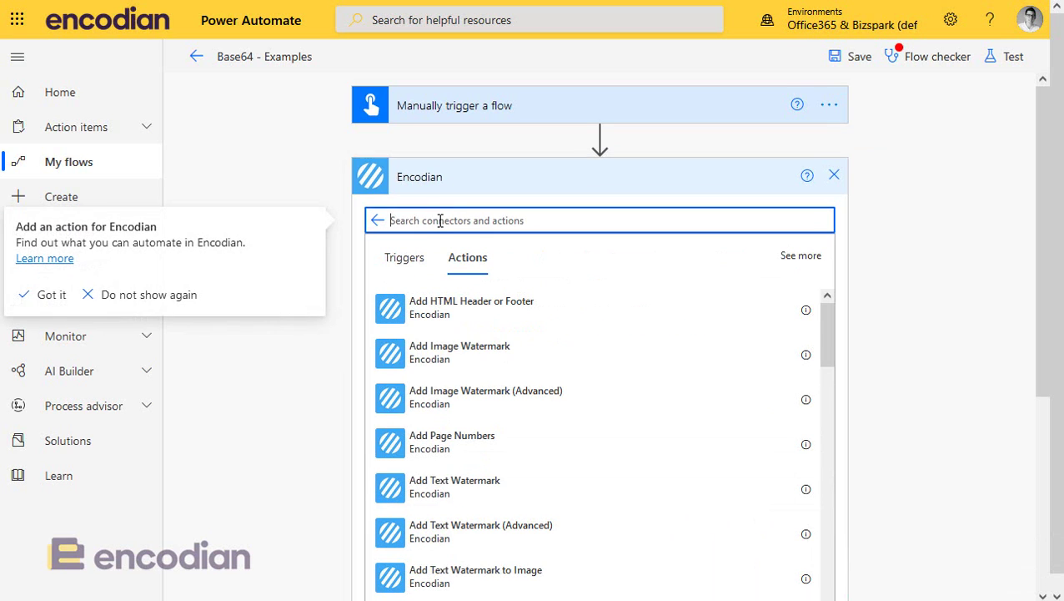
text(convert htm)
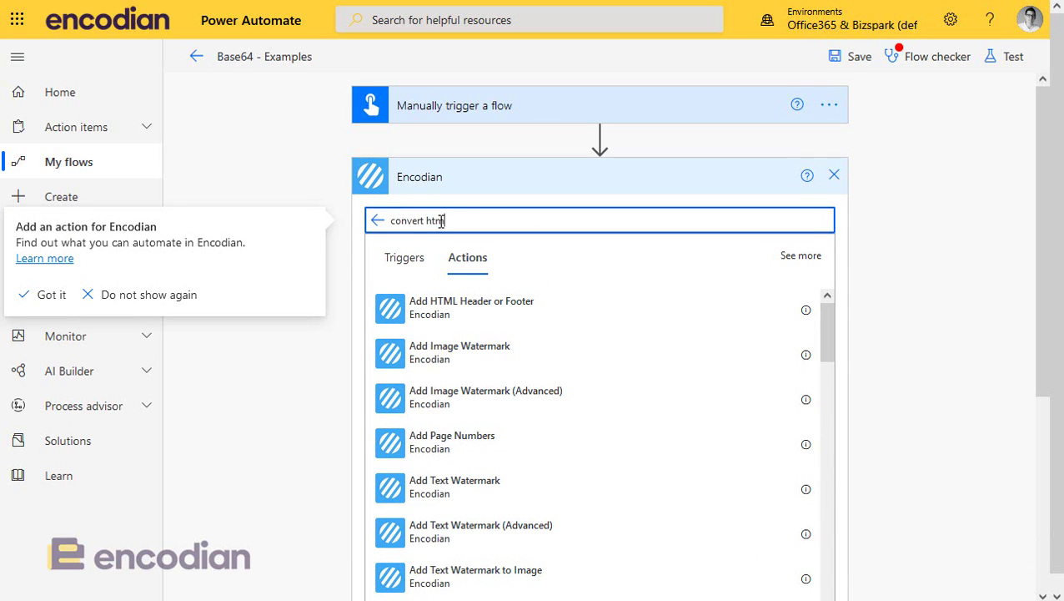
text(l)
click(512, 325)
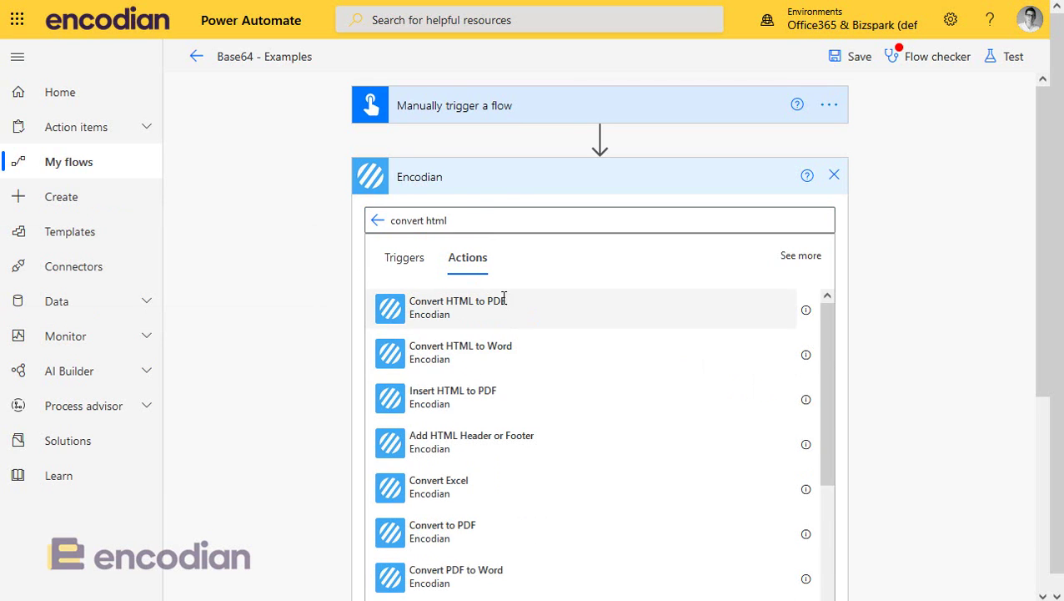
click(504, 302)
- Set Convert HTML to PDF's PDF Filename to file.pdf and its HTML Data to <p>Hello World</p>
click(494, 215)
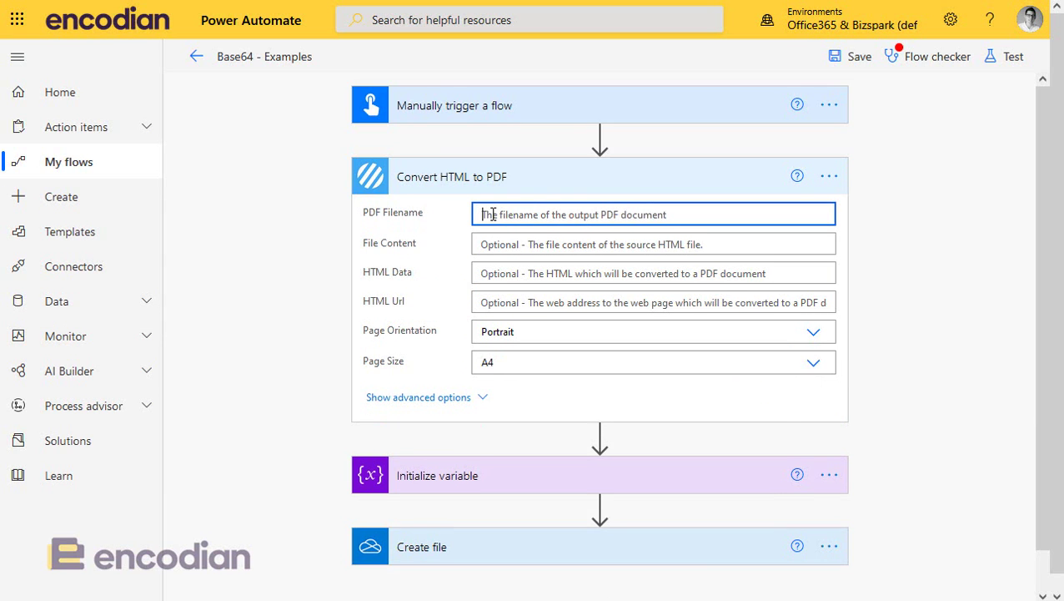
text(file.pdf)
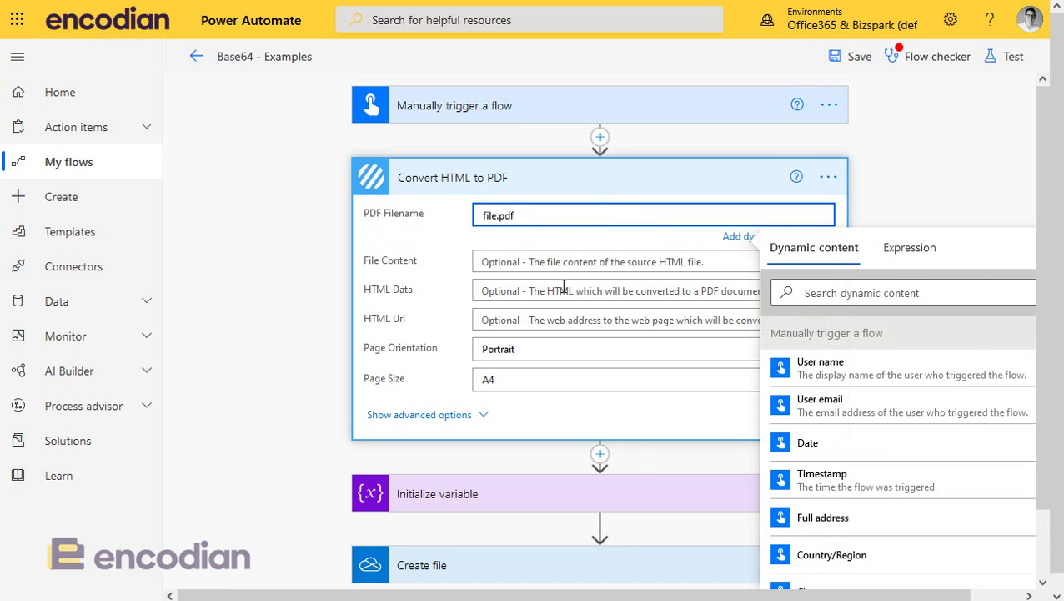
click(522, 283)
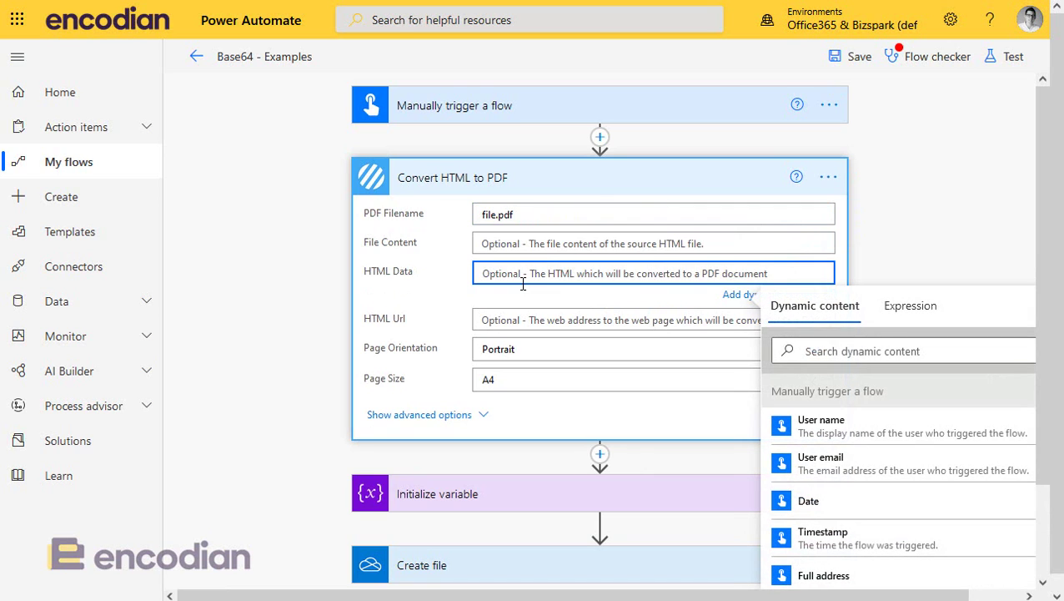
text(<p>Hello World</p>)
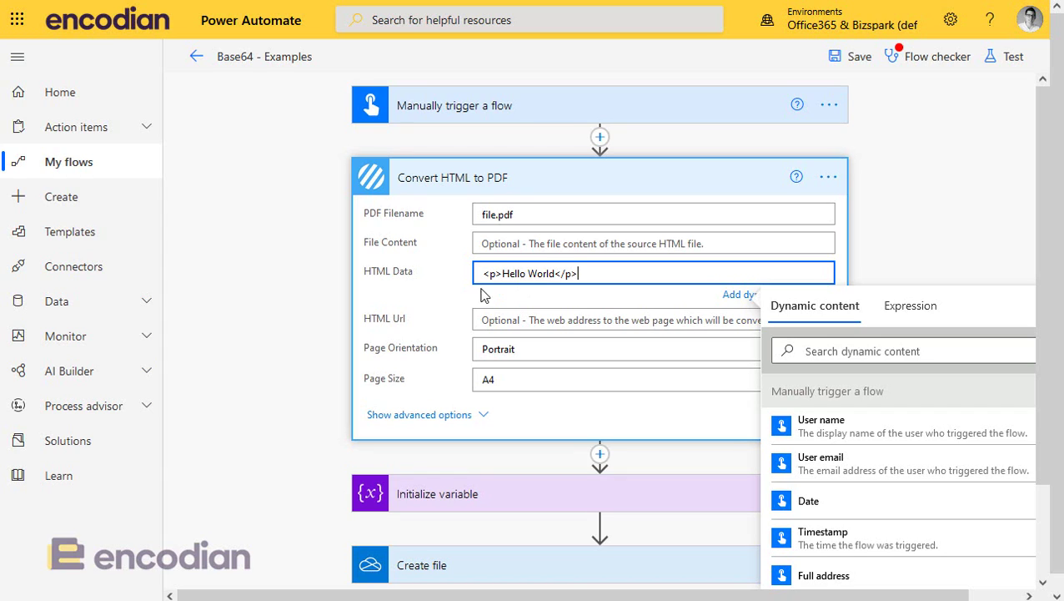
click(278, 302)
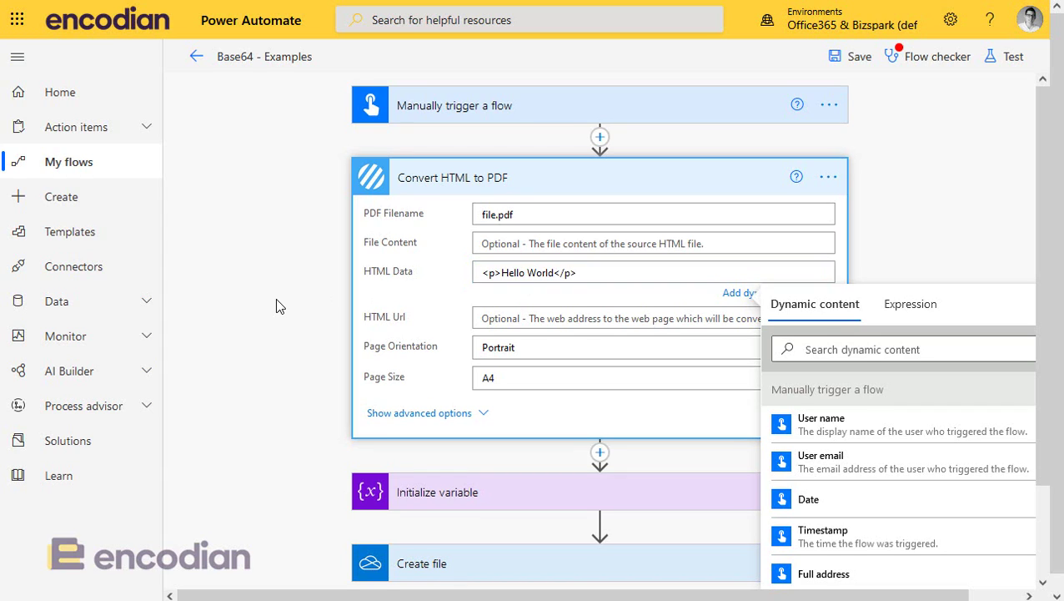
- In Create file, change the File Name to variable.pdf and replace the File Content expression with the File variable
click(551, 554)
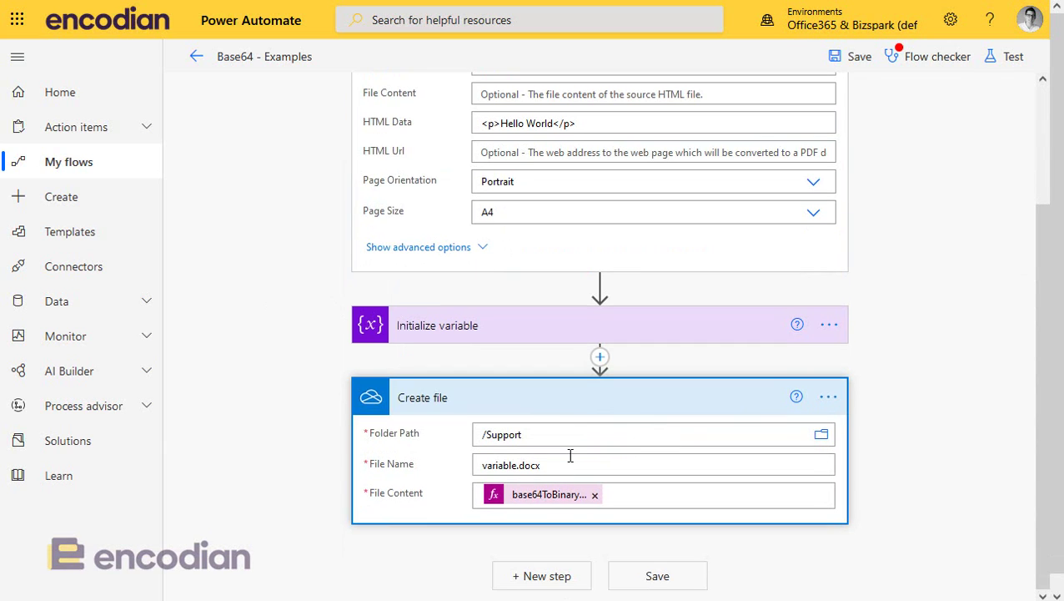
drag(521, 463, 649, 464)
text(pdf)
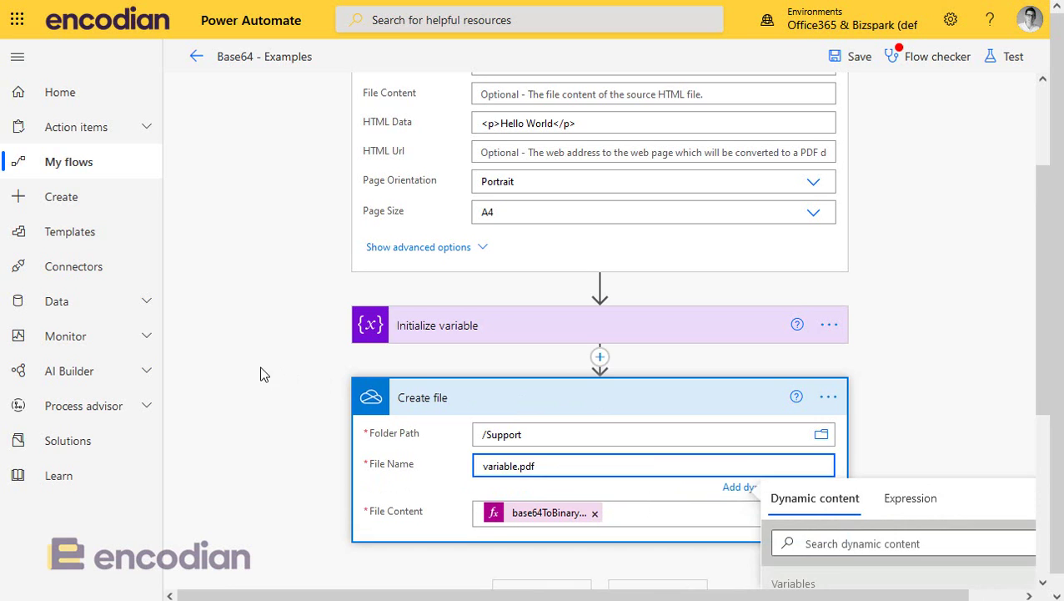
click(260, 374)
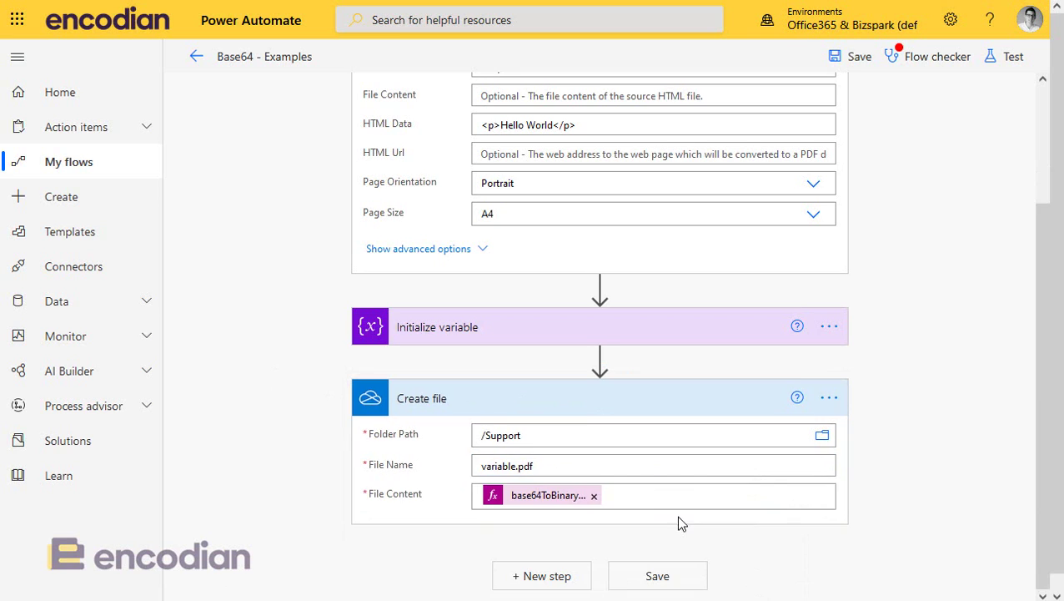
click(594, 496)
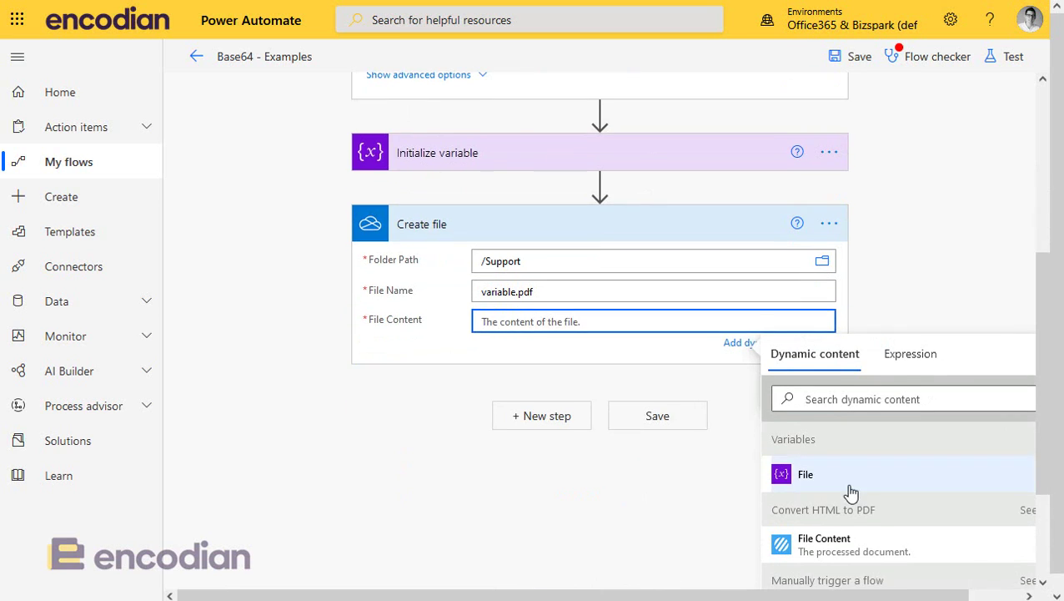
click(846, 474)
- Set the Initialize variable value to the File Content output of Convert HTML to PDF
scroll(284, 428, up, 3)
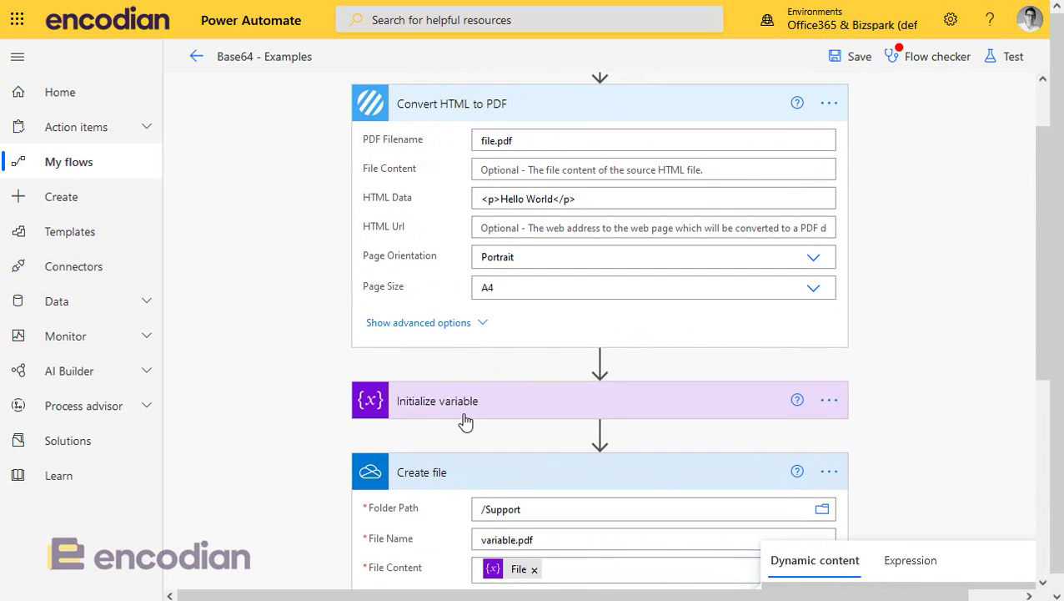
click(463, 413)
click(561, 502)
click(564, 500)
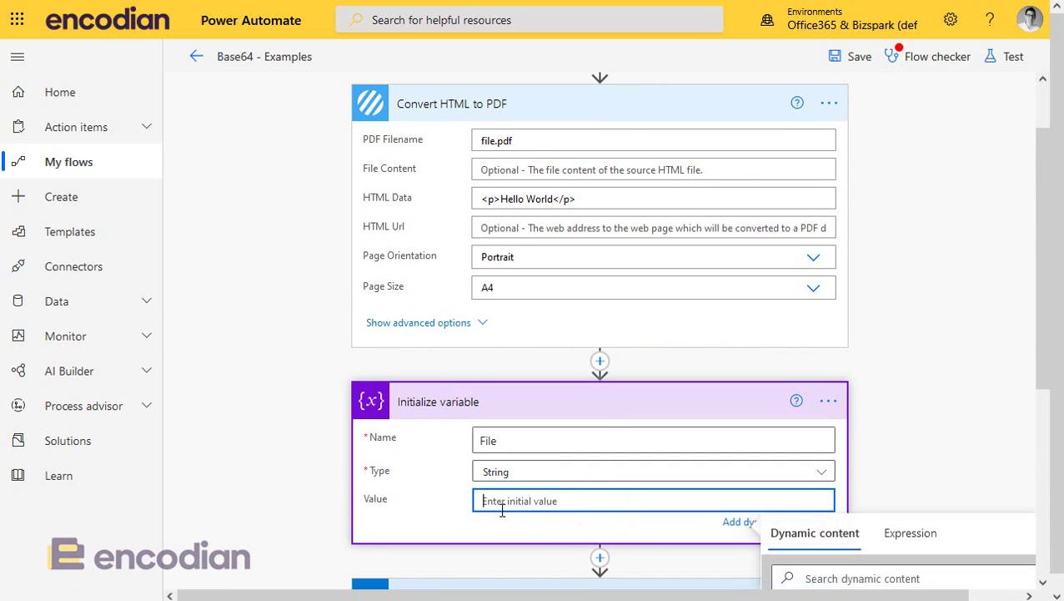
scroll(927, 402, down, 3)
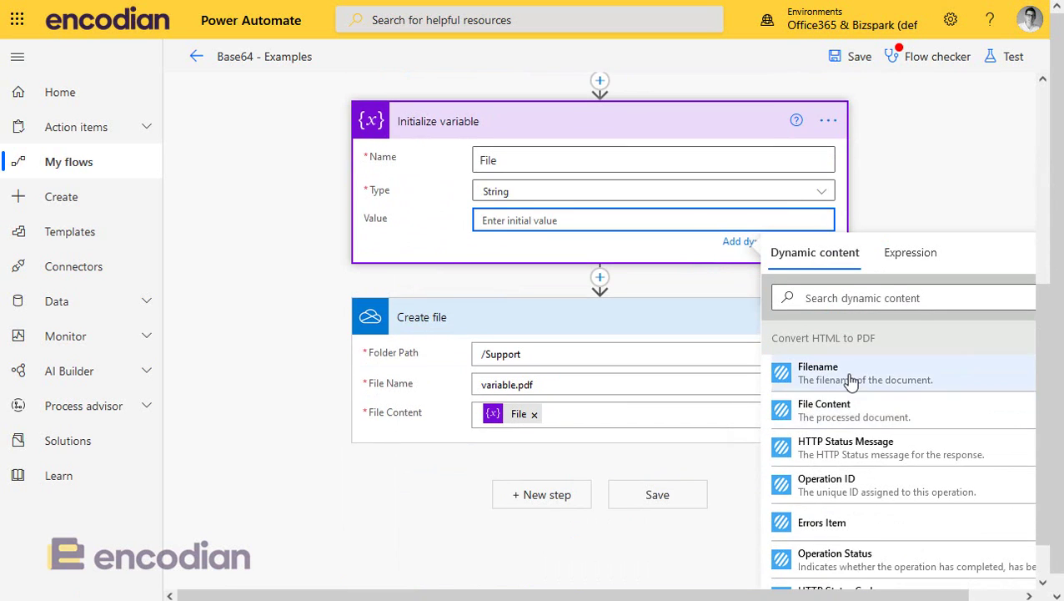
click(846, 413)
click(309, 267)
- Save the flow and run it as a manual test
scroll(258, 279, up, 5)
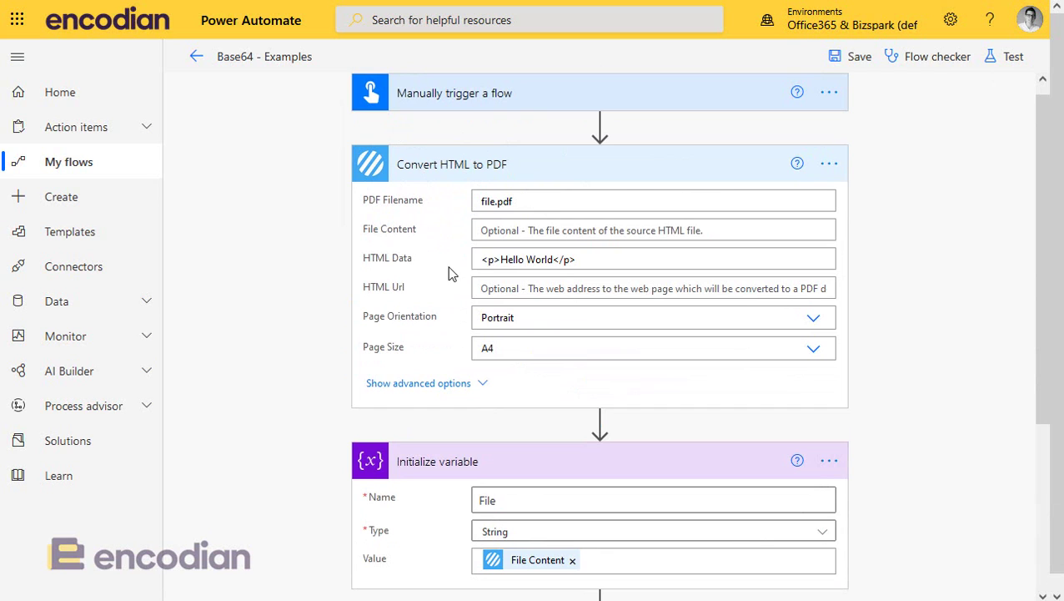
scroll(570, 345, down, 2)
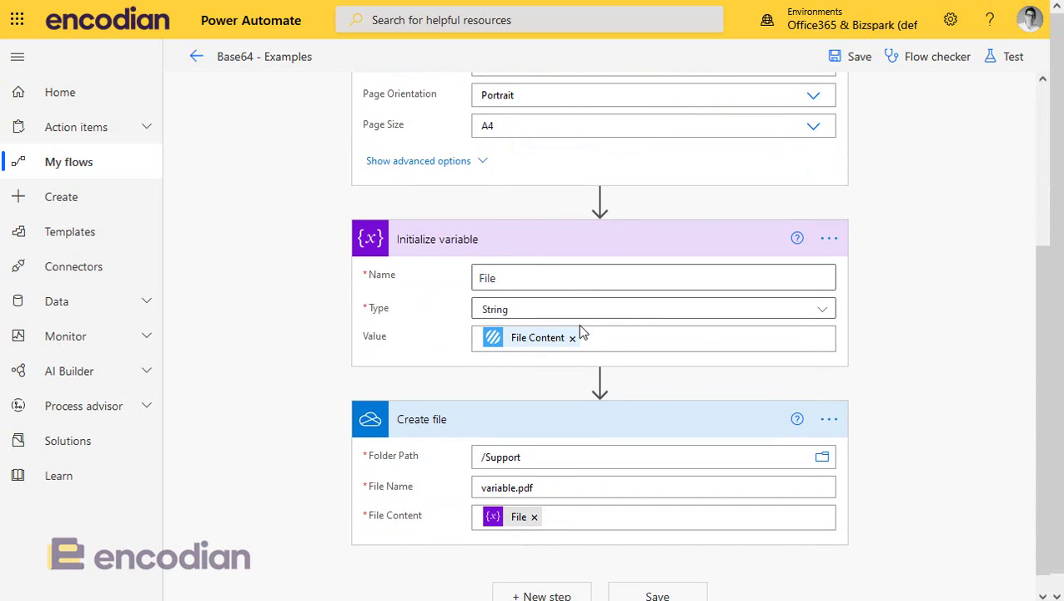
click(1013, 59)
click(830, 115)
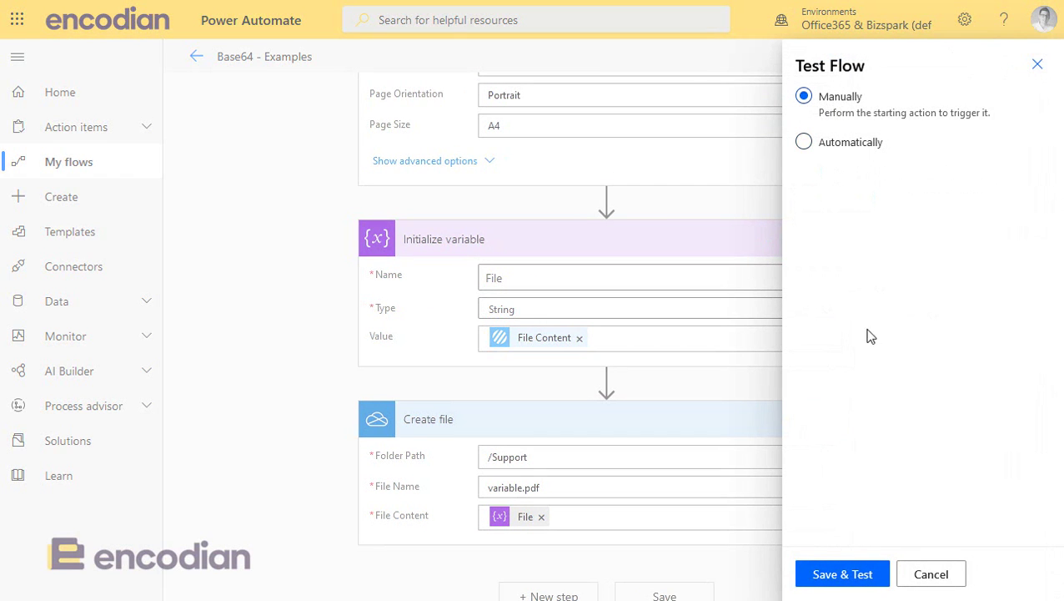
click(837, 573)
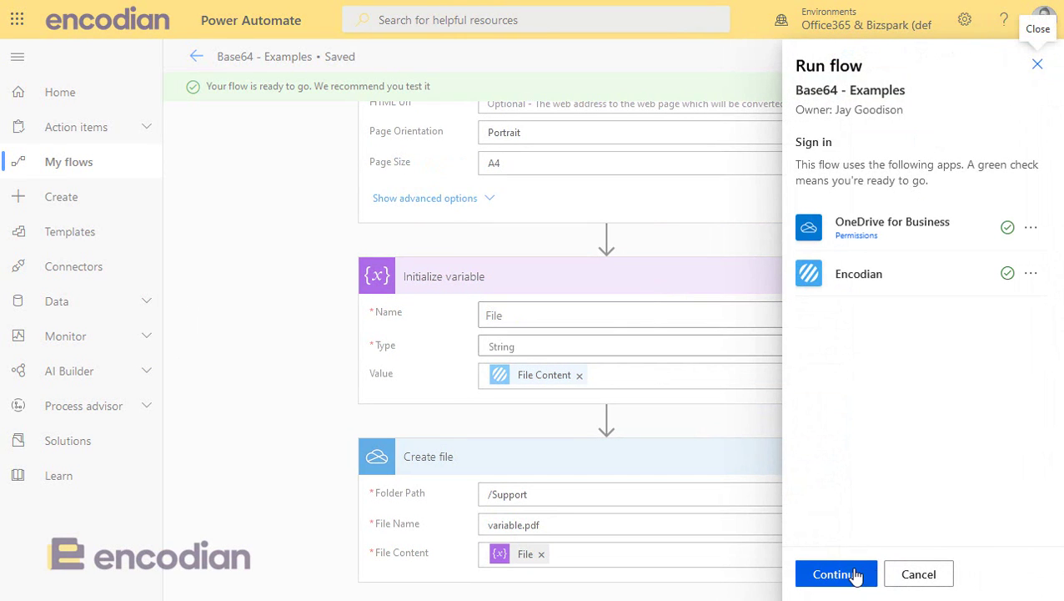
click(855, 574)
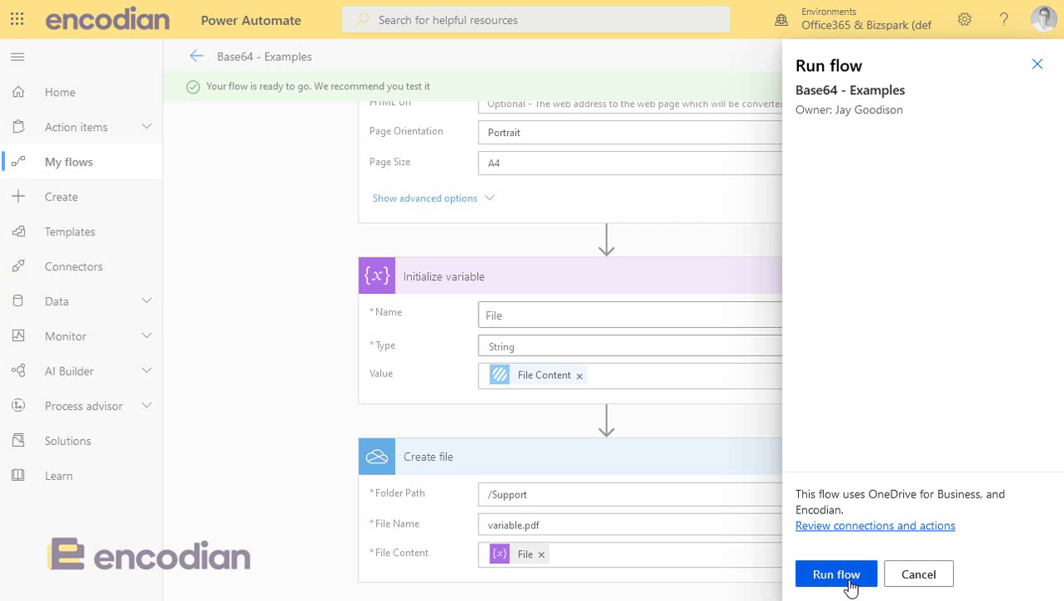
click(850, 581)
click(835, 573)
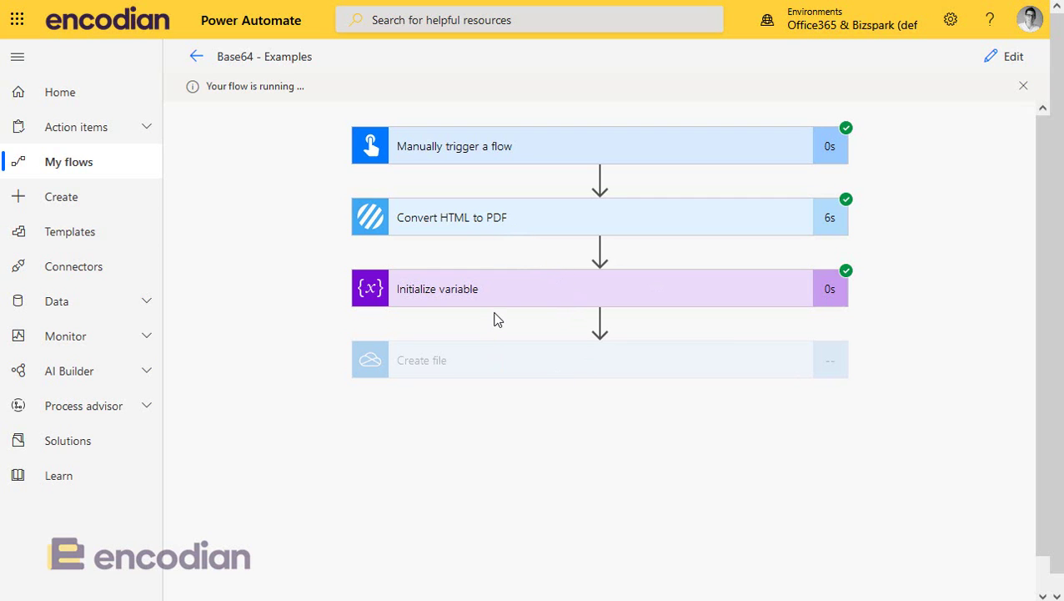
- Expand the run's Convert HTML to PDF details and examine the File Content in its outputs
click(490, 229)
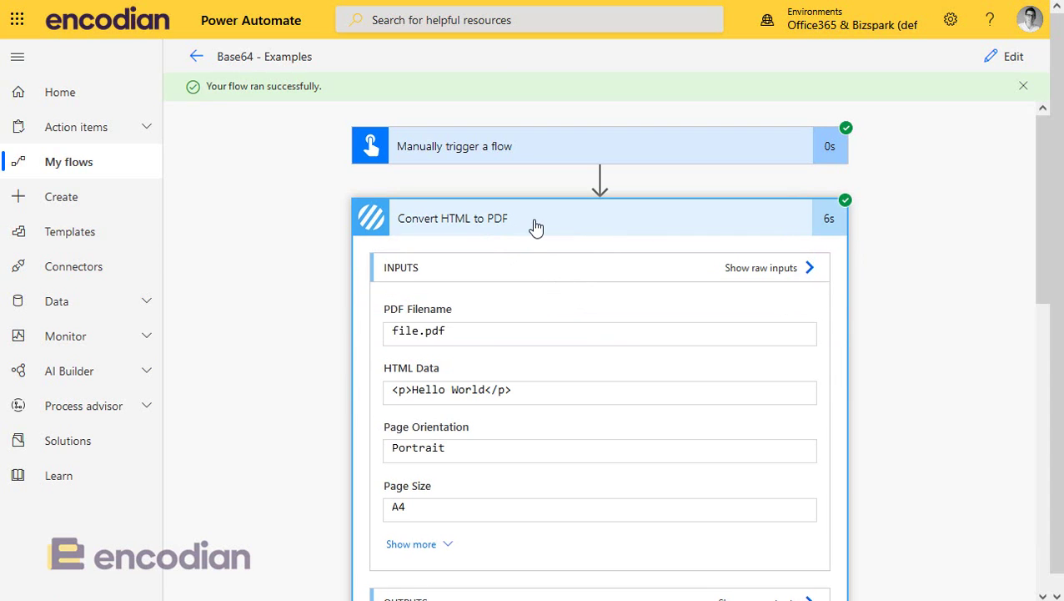
click(534, 218)
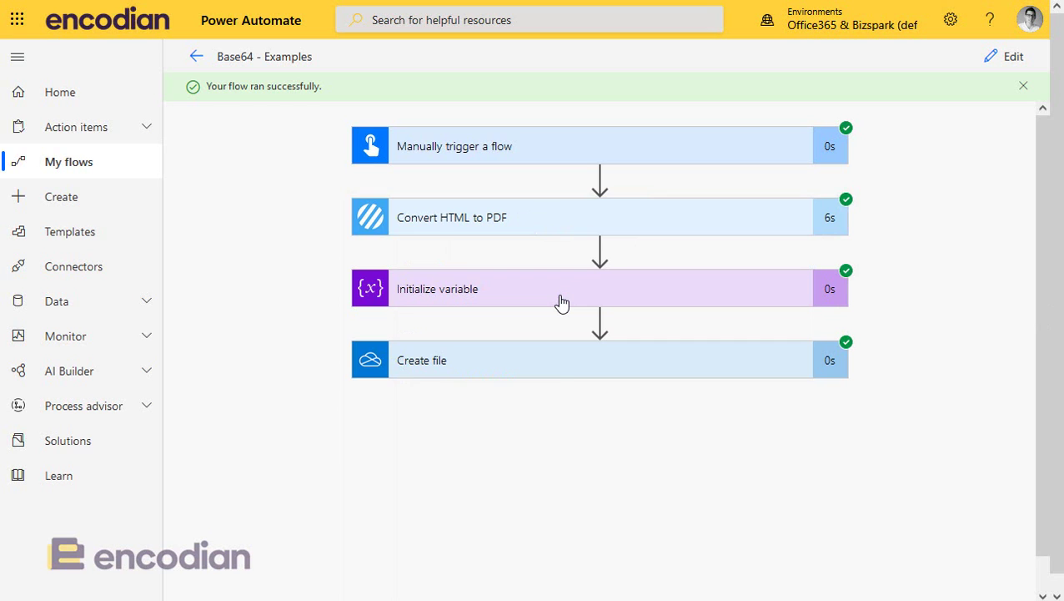
click(542, 234)
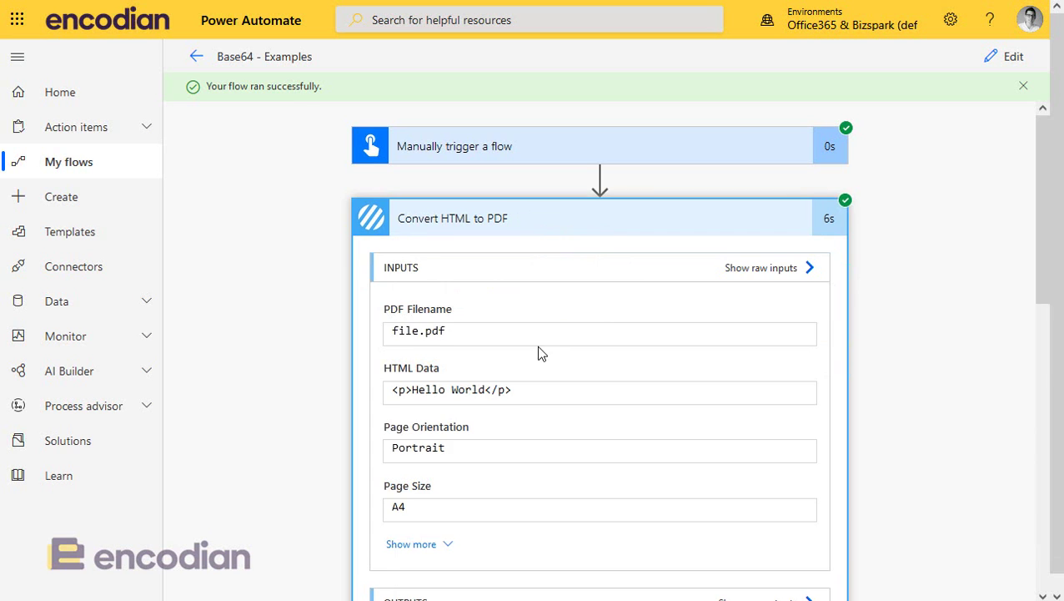
scroll(538, 353, down, 6)
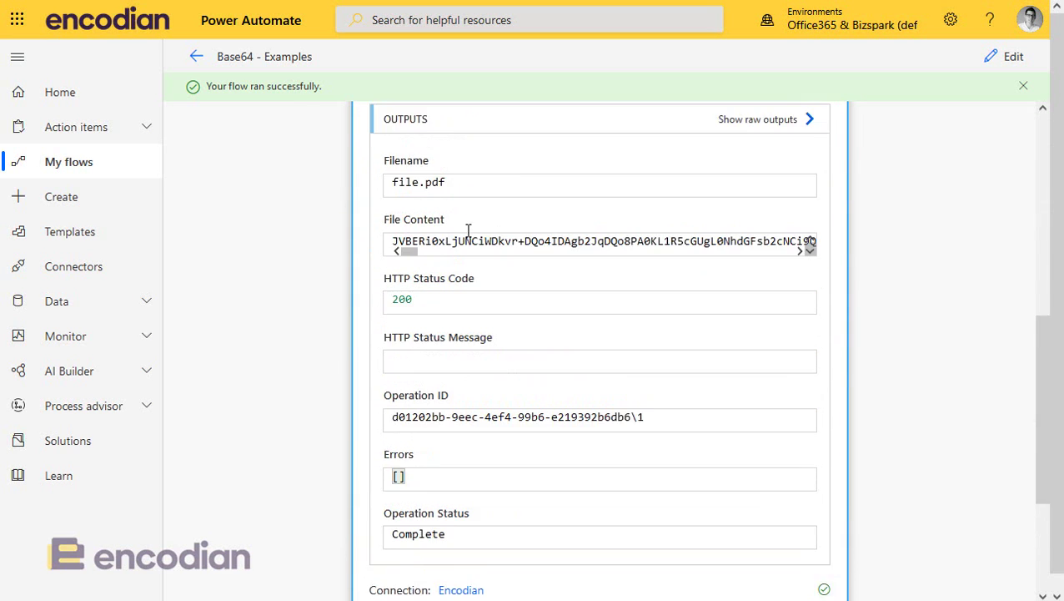
- Highlight the start of the base64 string in the Convert HTML to PDF File Content output and collapse that action
scroll(457, 251, up, 1)
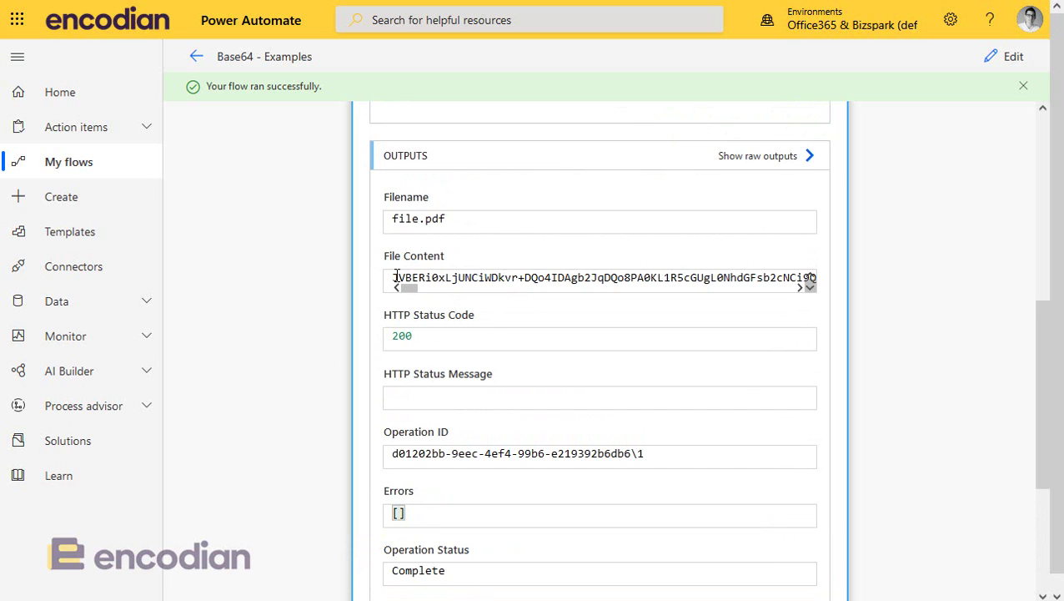
drag(397, 278, 563, 278)
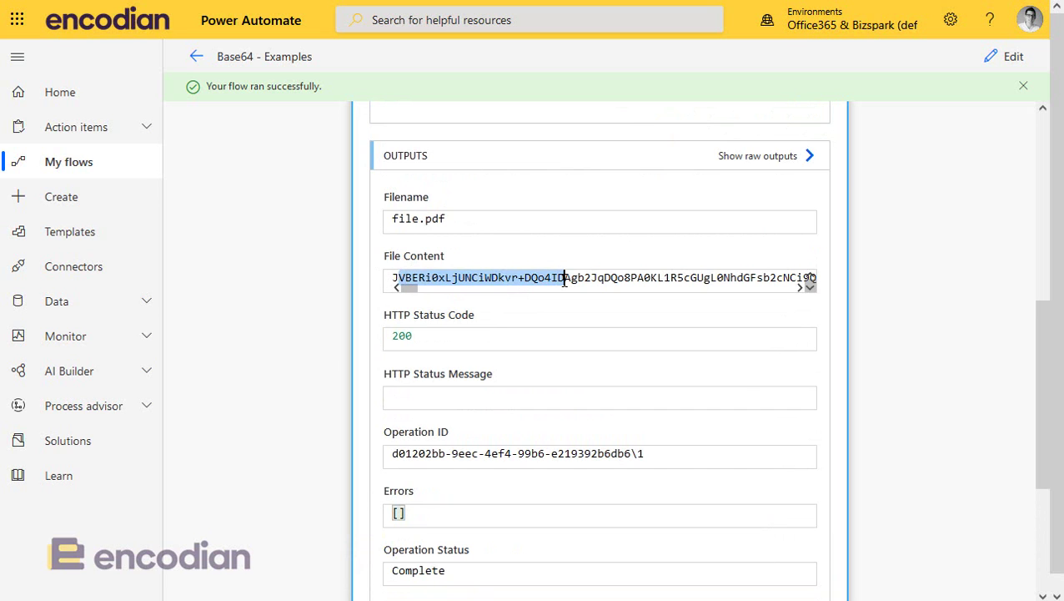
click(760, 289)
drag(443, 273, 388, 284)
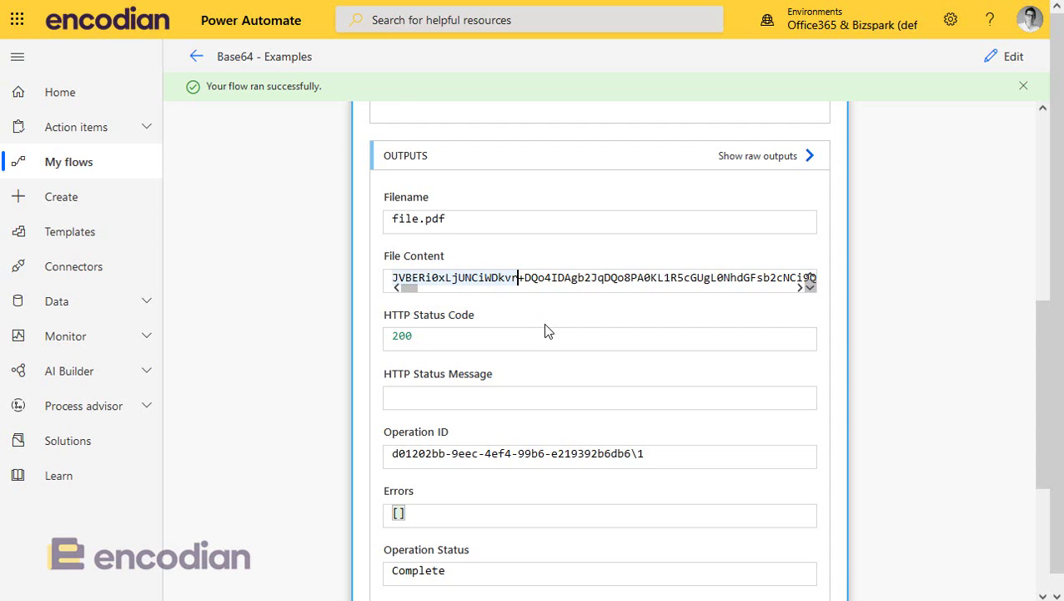
scroll(546, 331, up, 5)
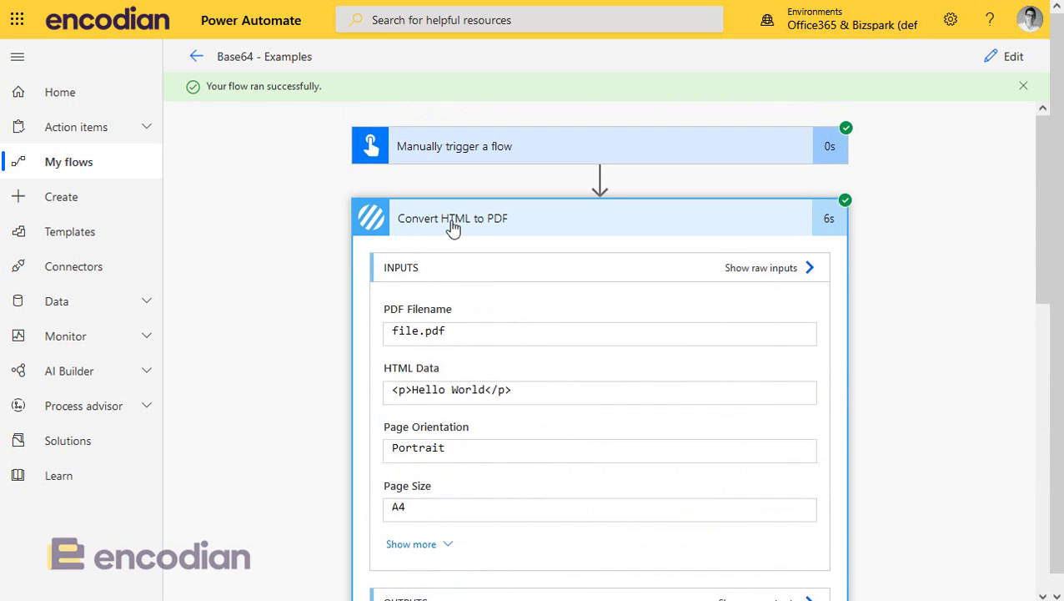
click(452, 225)
- Expand the run's Initialize variable action, examine the contents of its Value input and collapse it again
click(485, 297)
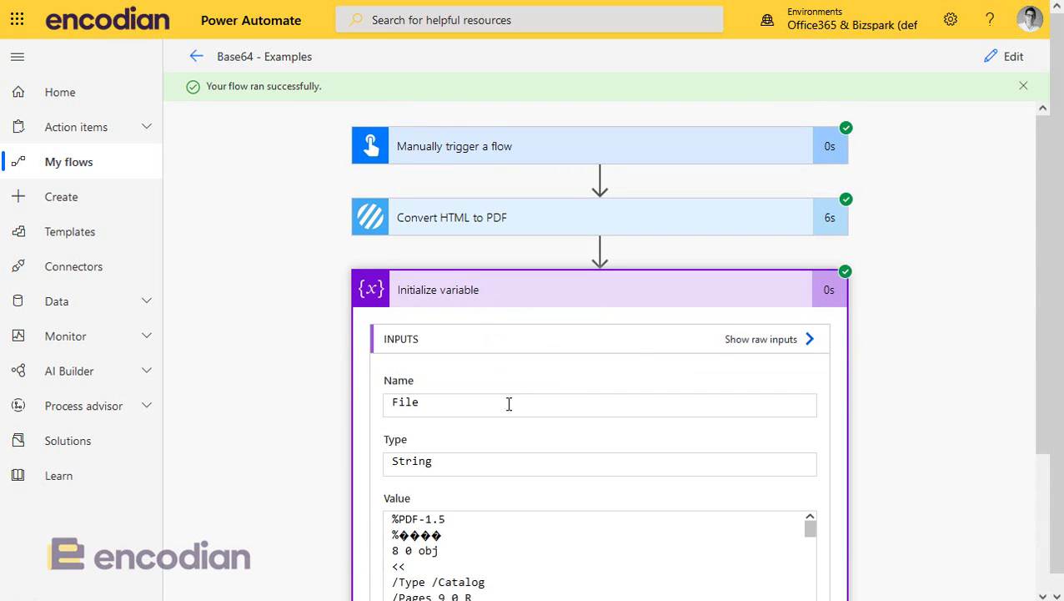
scroll(509, 403, down, 4)
scroll(506, 396, up, 4)
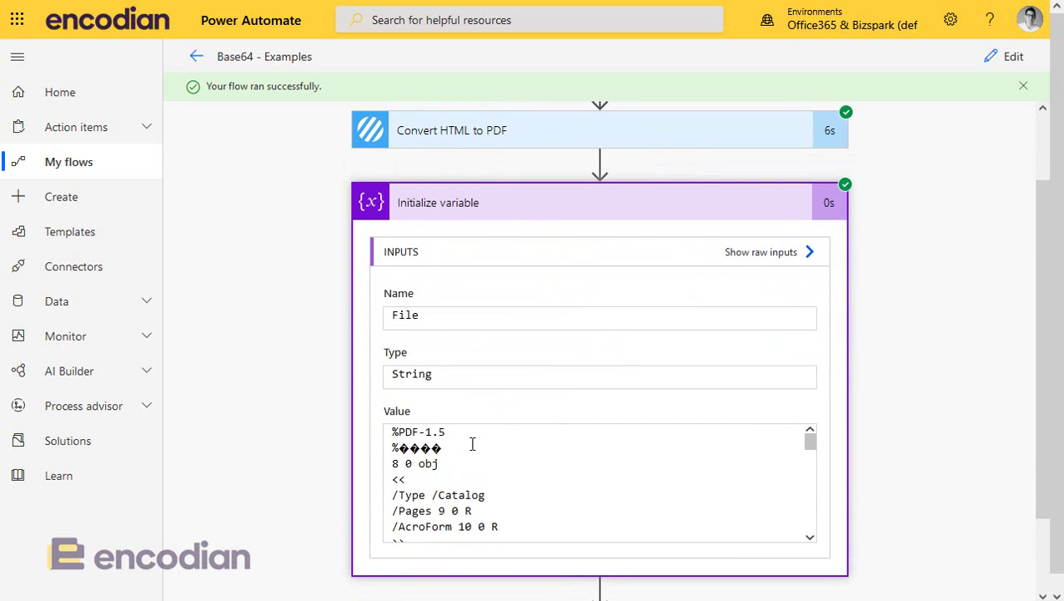
drag(498, 526, 333, 404)
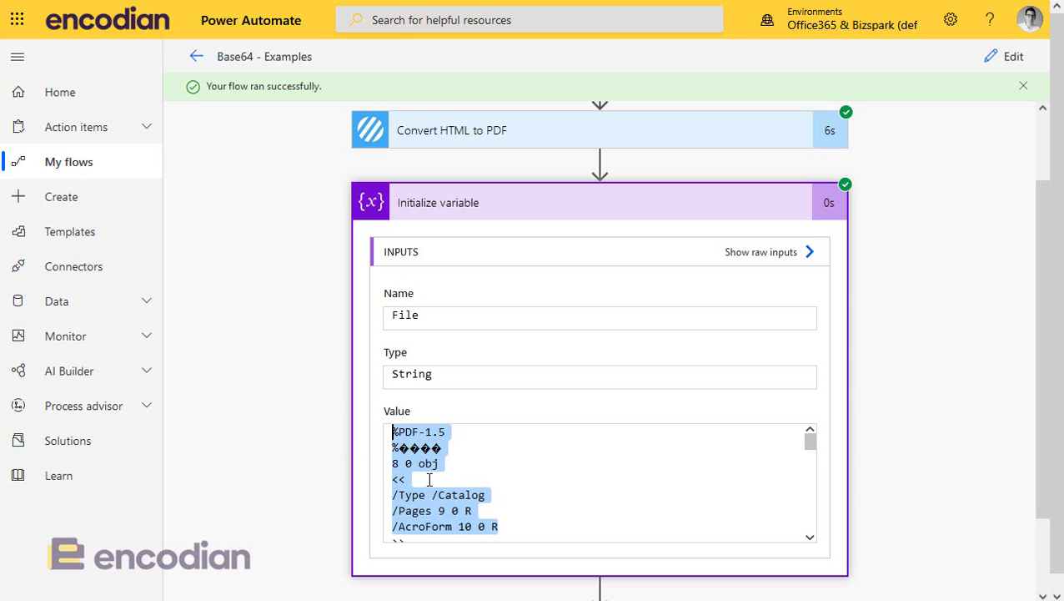
scroll(412, 437, down, 5)
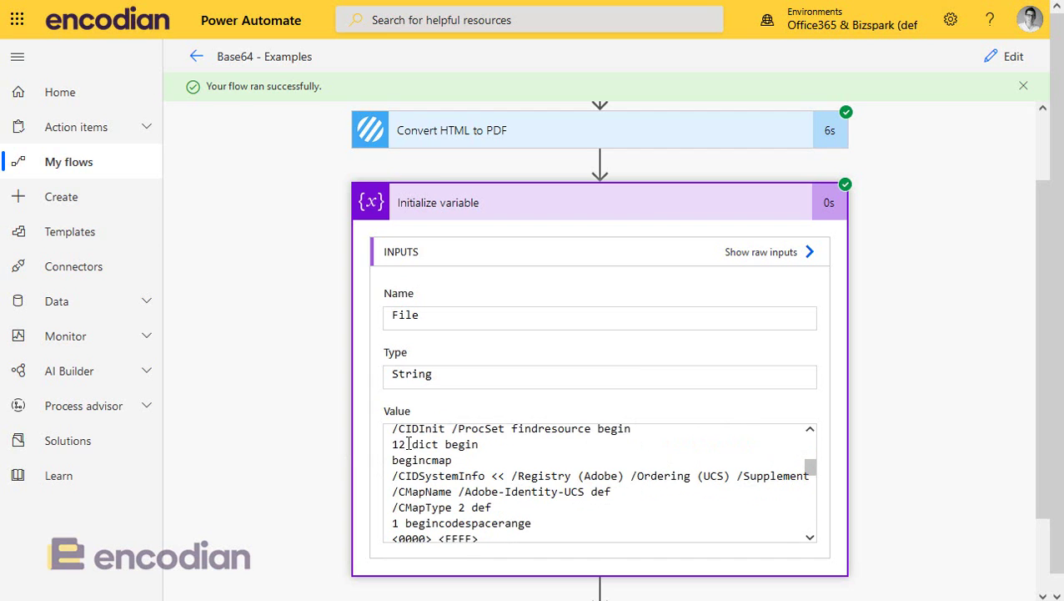
click(457, 209)
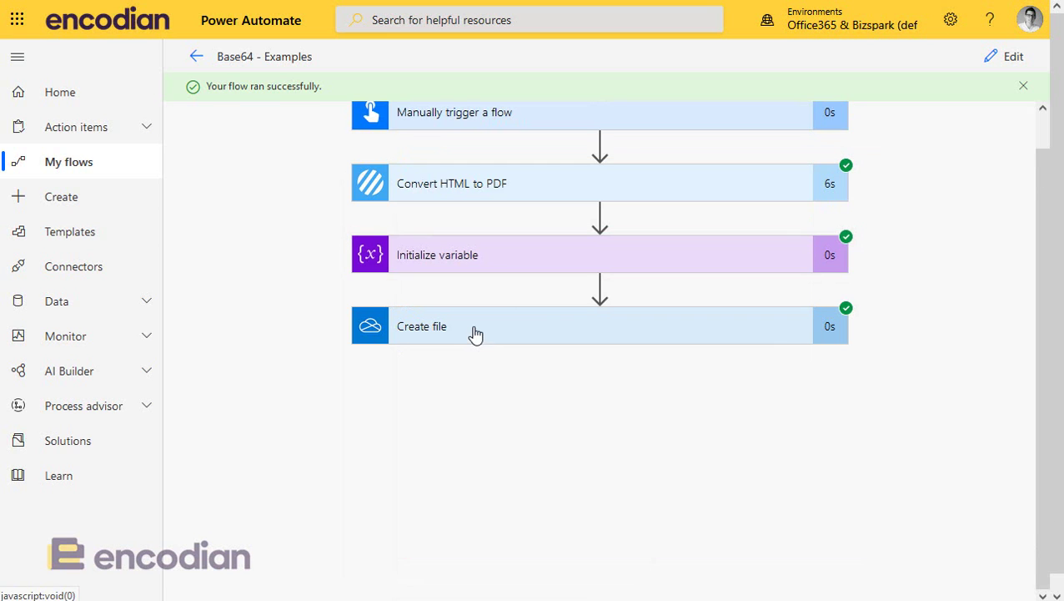
- Expand the run's Create file action and review its inputs
click(473, 334)
scroll(487, 472, down, 2)
scroll(486, 469, up, 6)
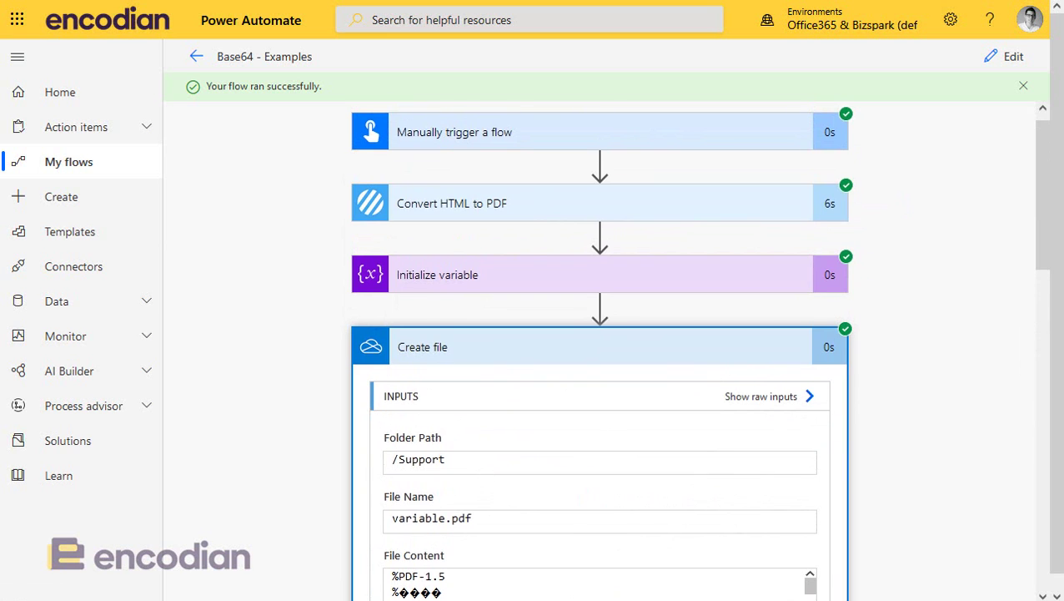
- Switch to the OneDrive Support folder in File Explorer, try opening variable.pdf in Acrobat twice, and close both windows
key(alt+Tab)
double_click(837, 161)
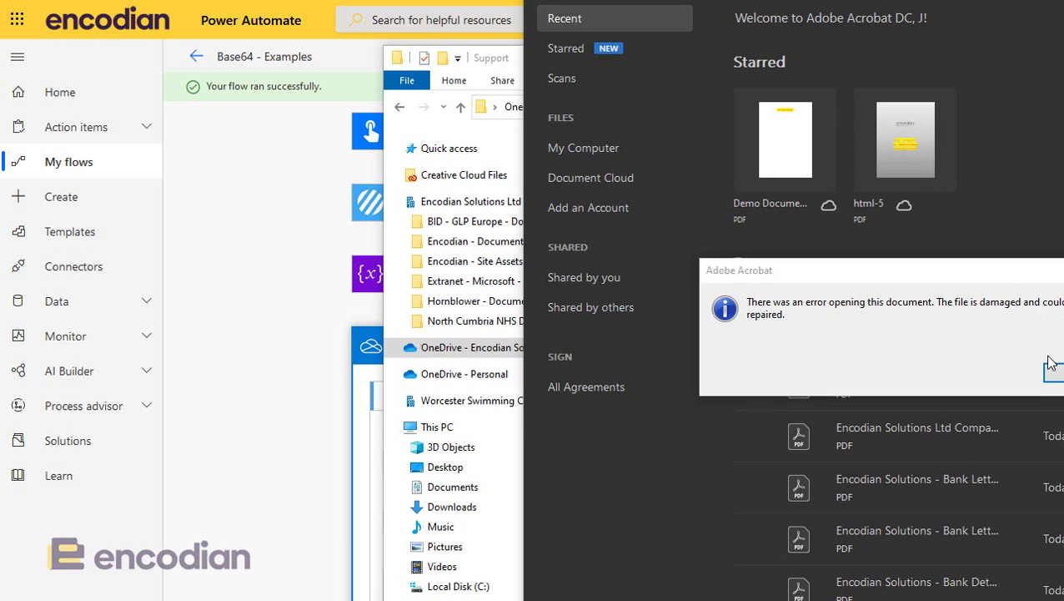
key(Return)
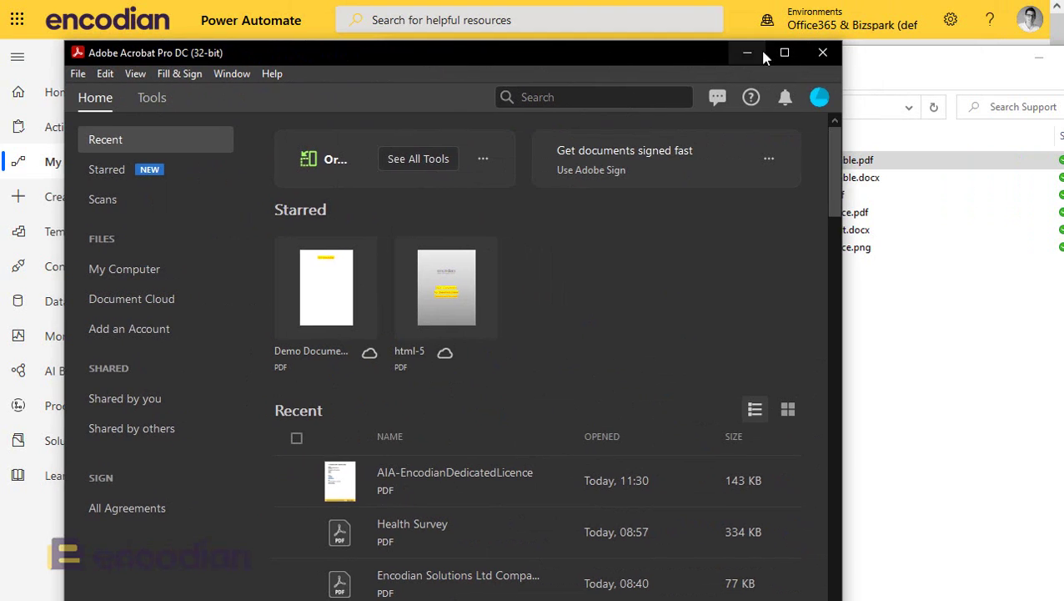
click(815, 50)
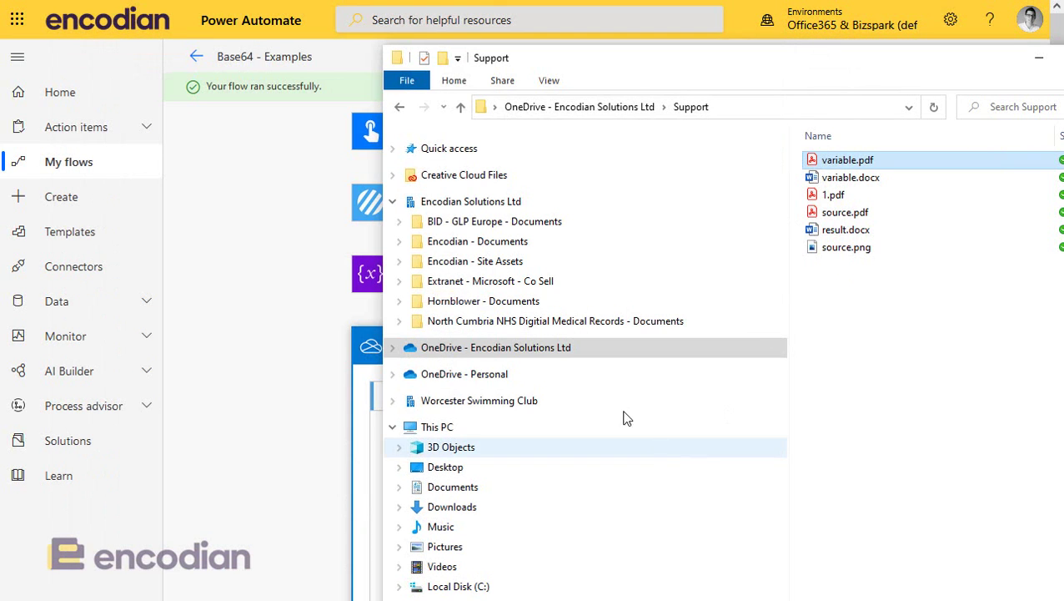
double_click(857, 161)
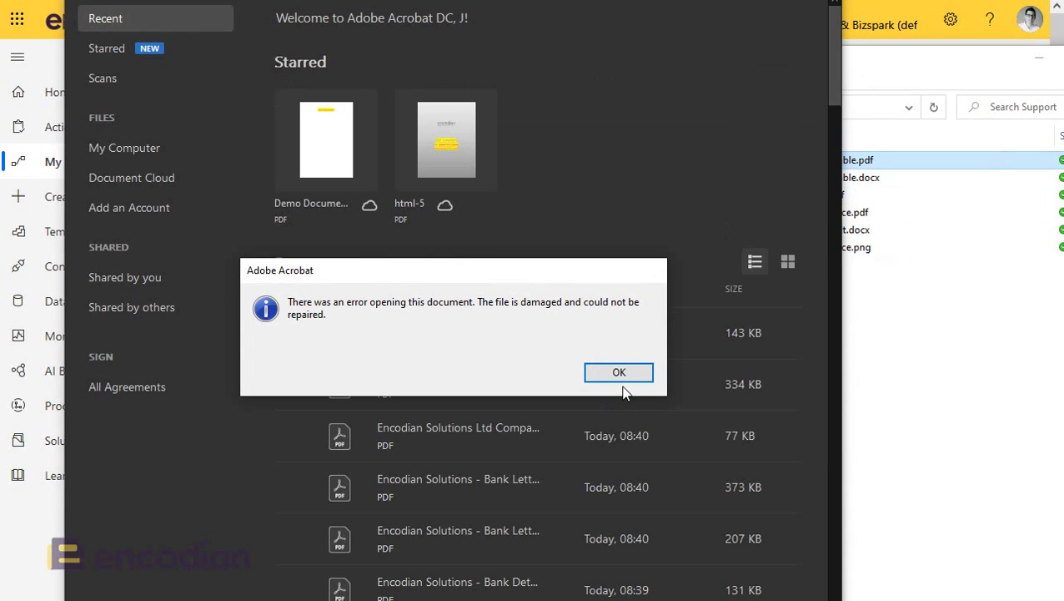
click(622, 373)
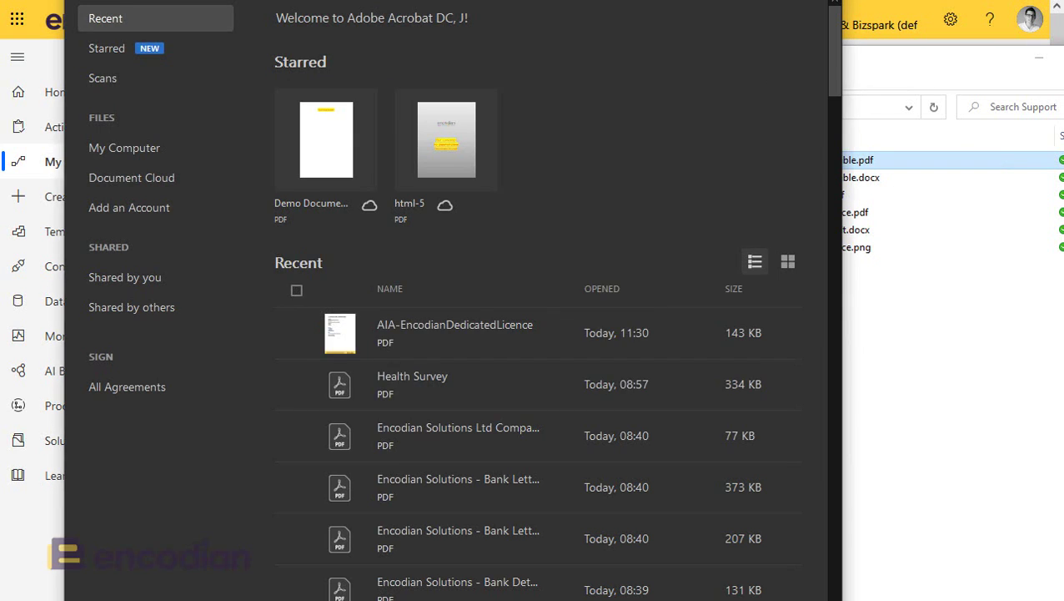
key(alt+F4)
key(alt+F4)
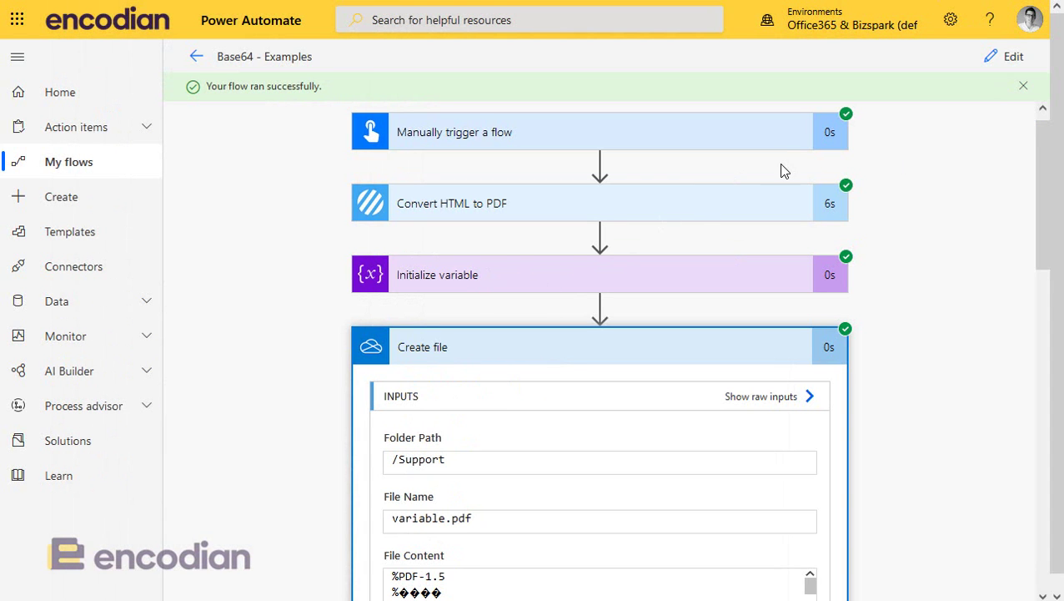
- Open the flow for editing and remove the File Content token from the Initialize variable value
click(435, 290)
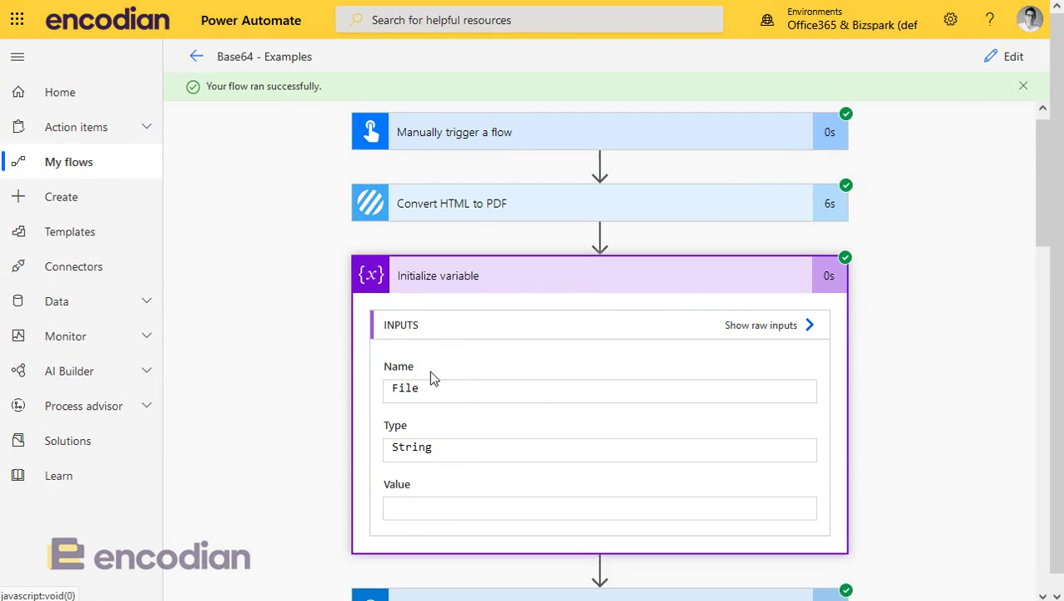
click(1007, 58)
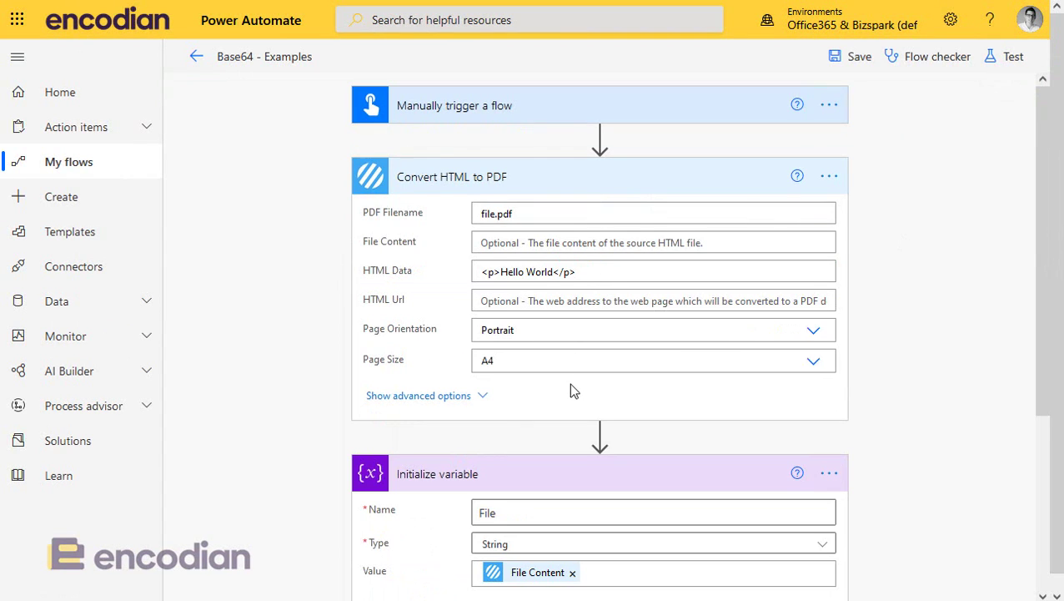
scroll(564, 375, down, 1)
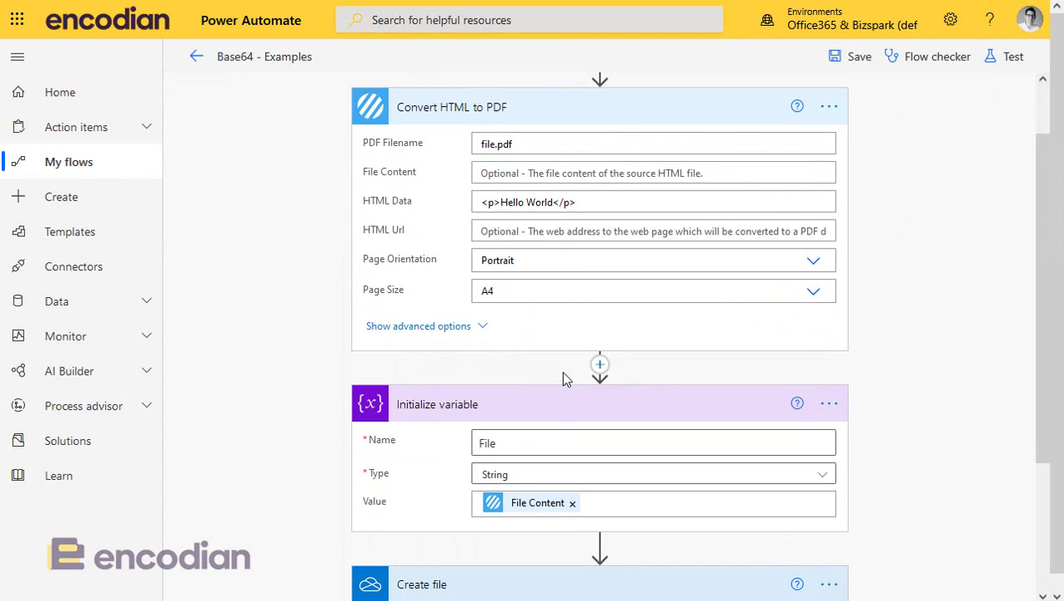
click(574, 505)
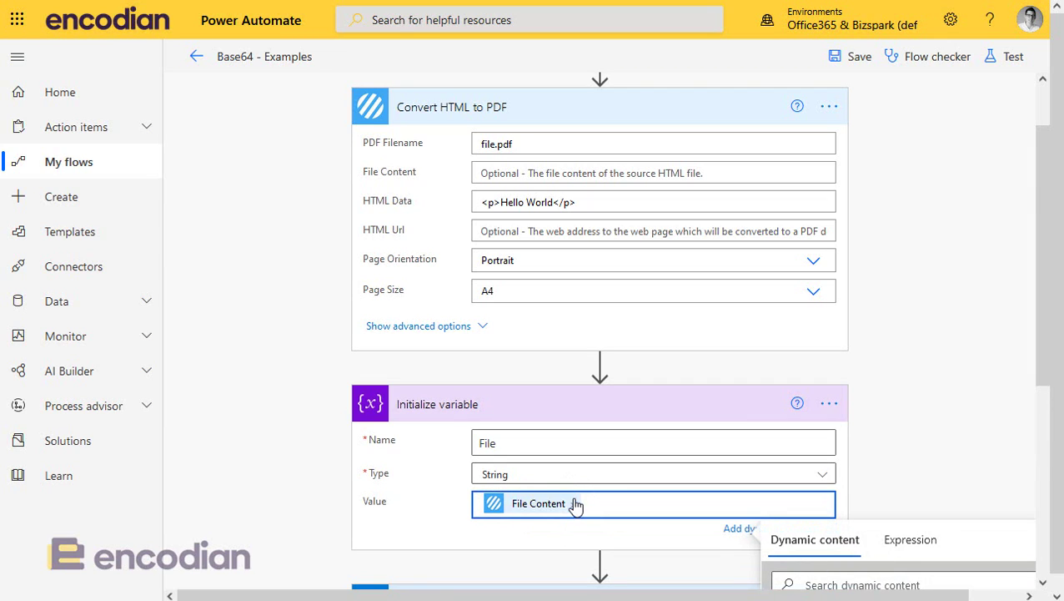
click(574, 505)
text(base64()
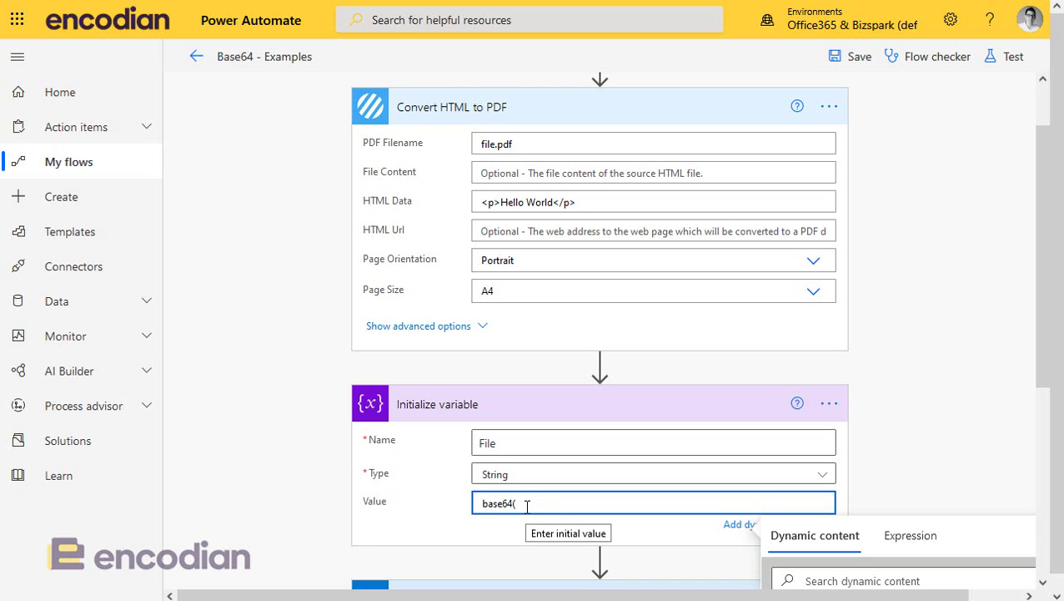
drag(527, 504, 426, 504)
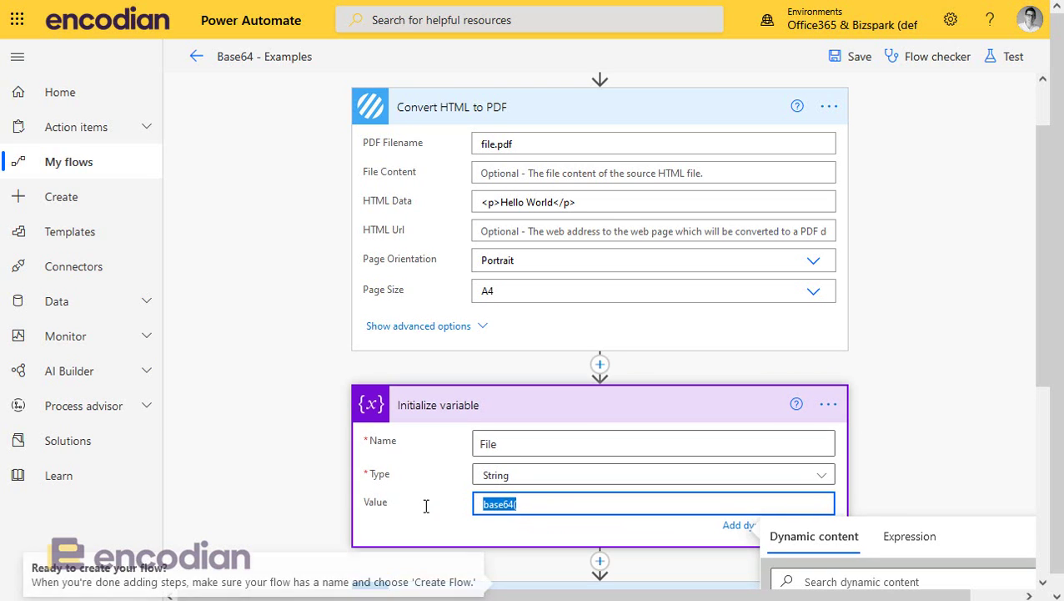
key(BackSpace)
- Set the Initialize variable value to a base64() expression wrapping the File Content output of Convert HTML to PDF
click(912, 537)
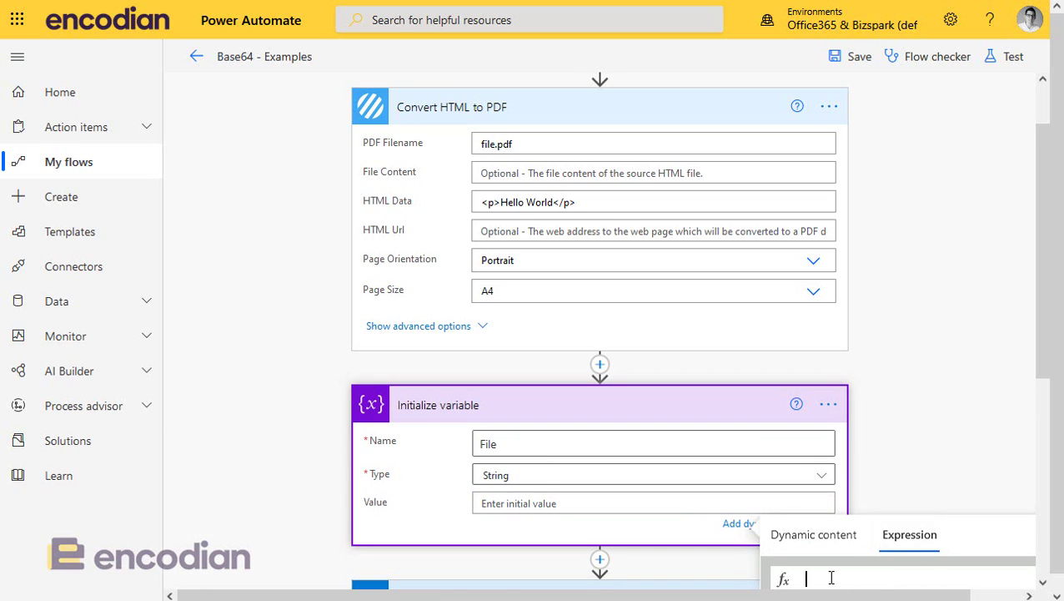
text(base64()
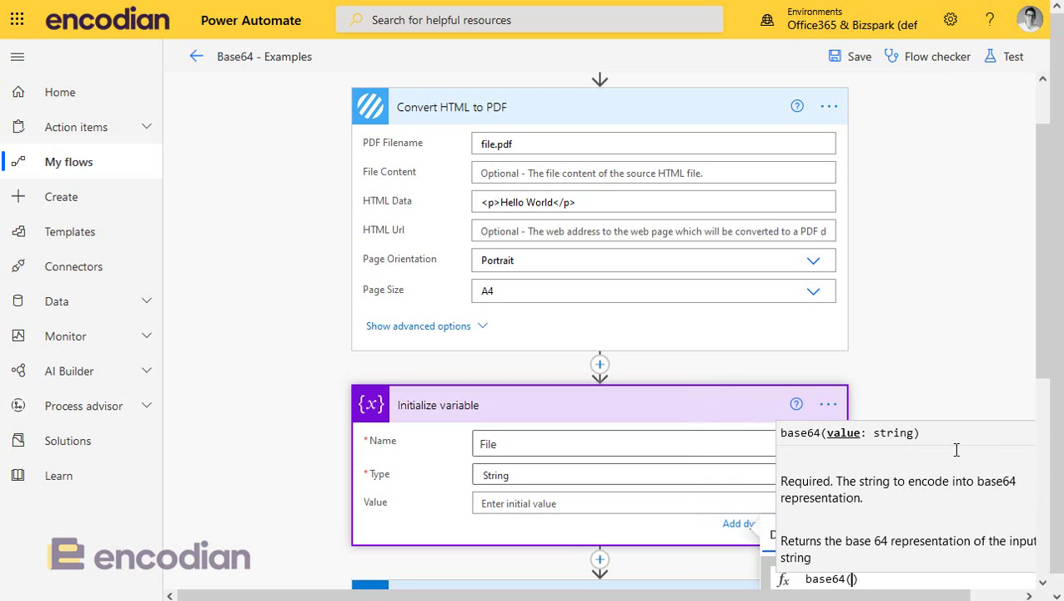
scroll(1043, 335, down, 2)
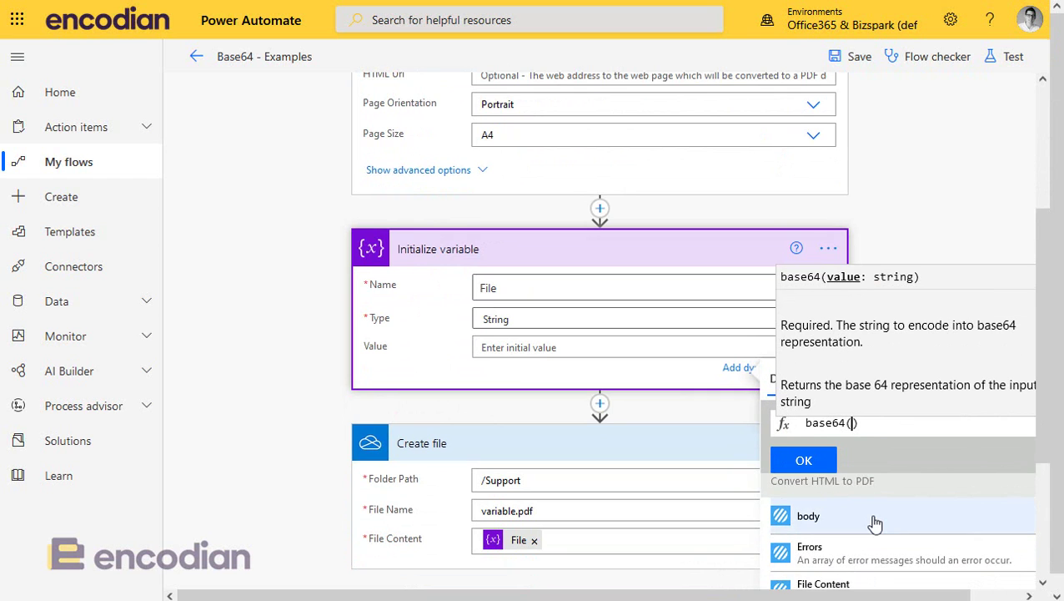
scroll(875, 522, down, 1)
click(823, 495)
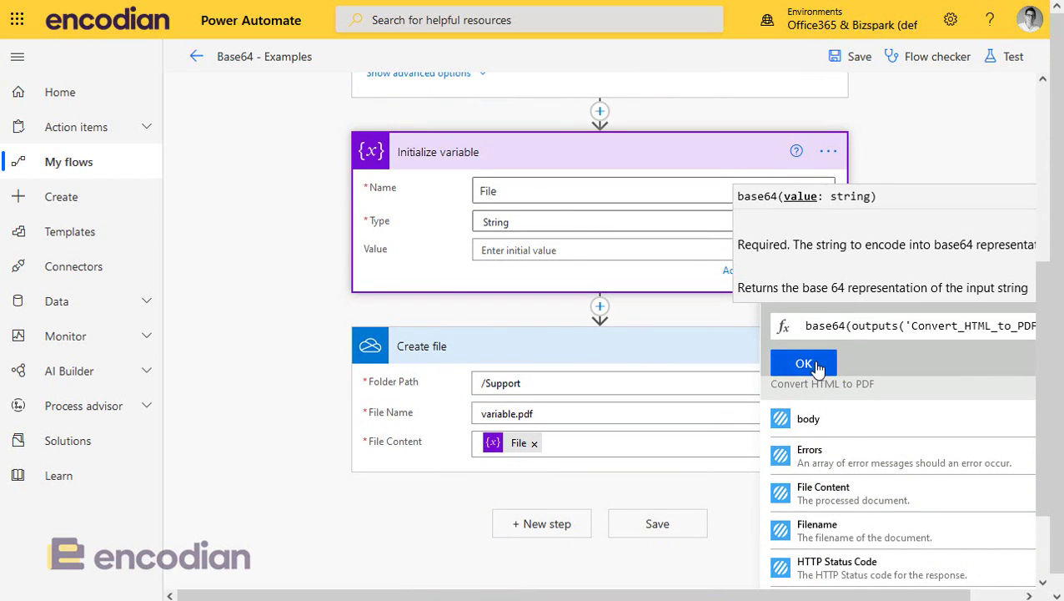
click(801, 365)
- Save the flow and test it automatically with the most recently used trigger
click(1023, 71)
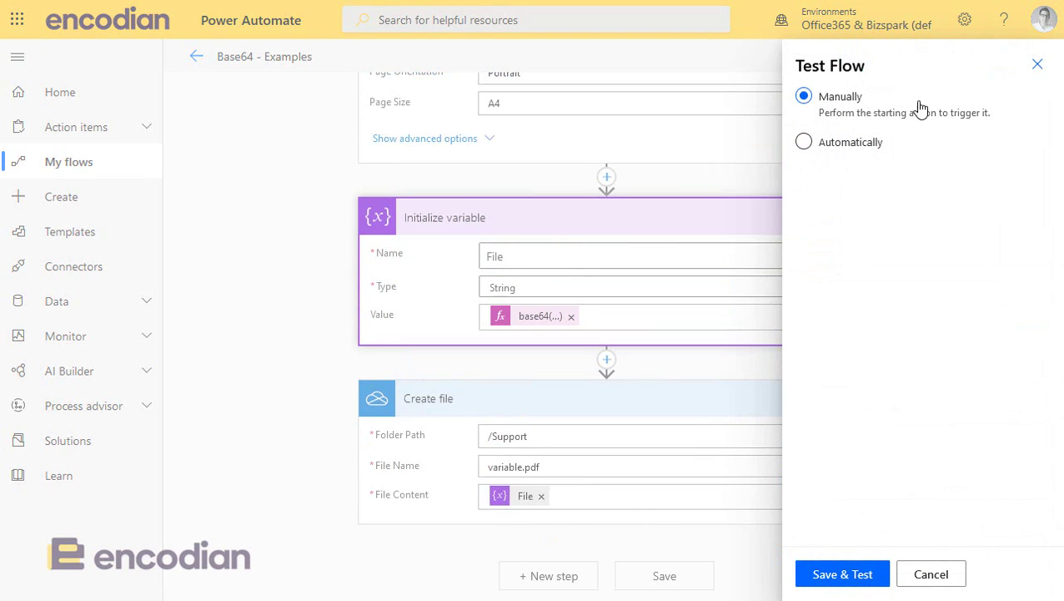
click(851, 146)
click(860, 213)
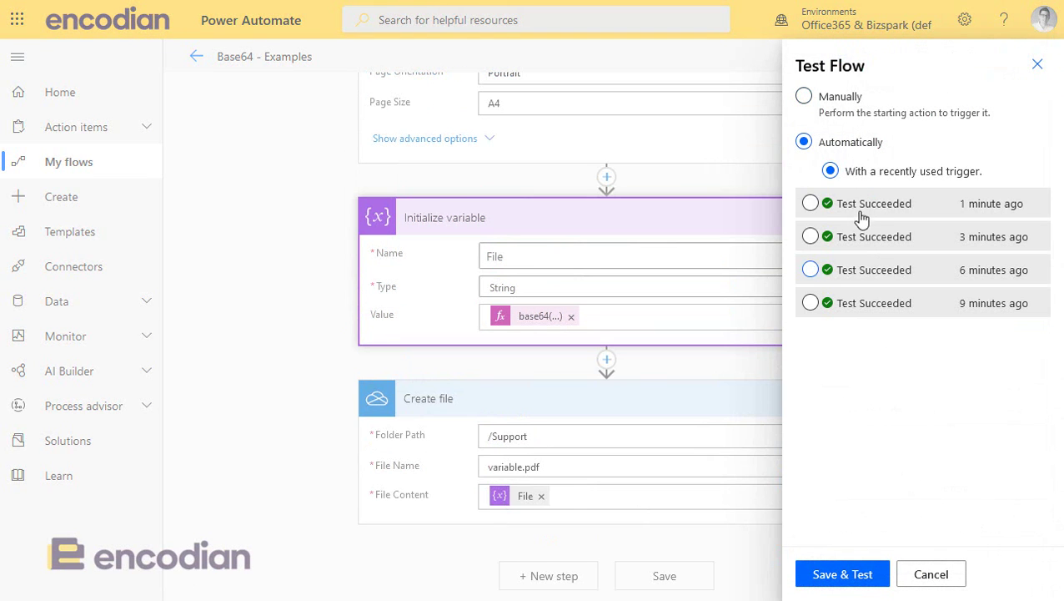
click(846, 573)
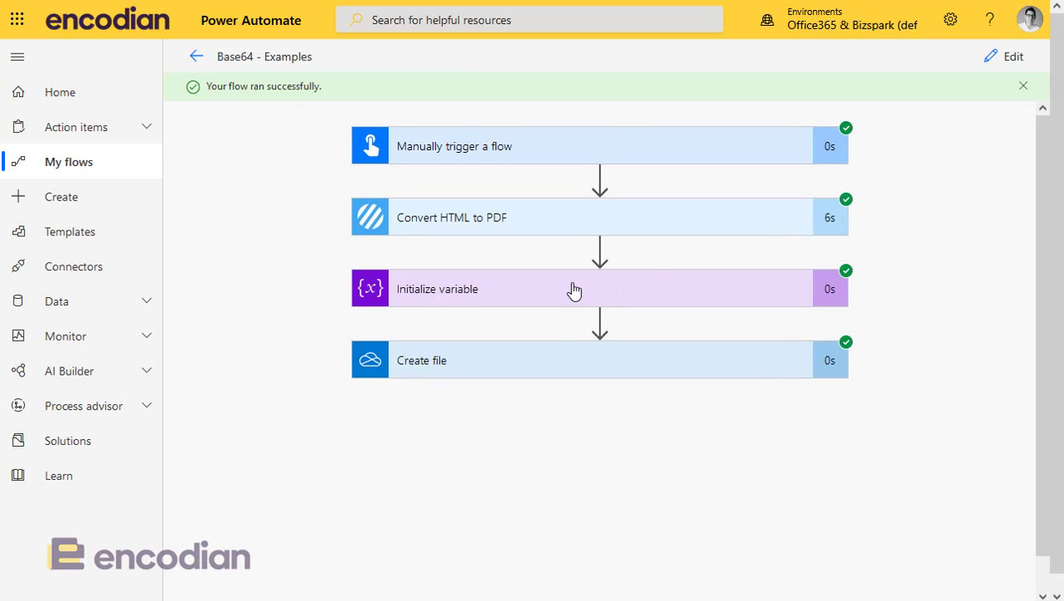
- Compare the run's Initialize variable value with the Convert HTML to PDF File Content output, and return to the flow's details page
click(572, 290)
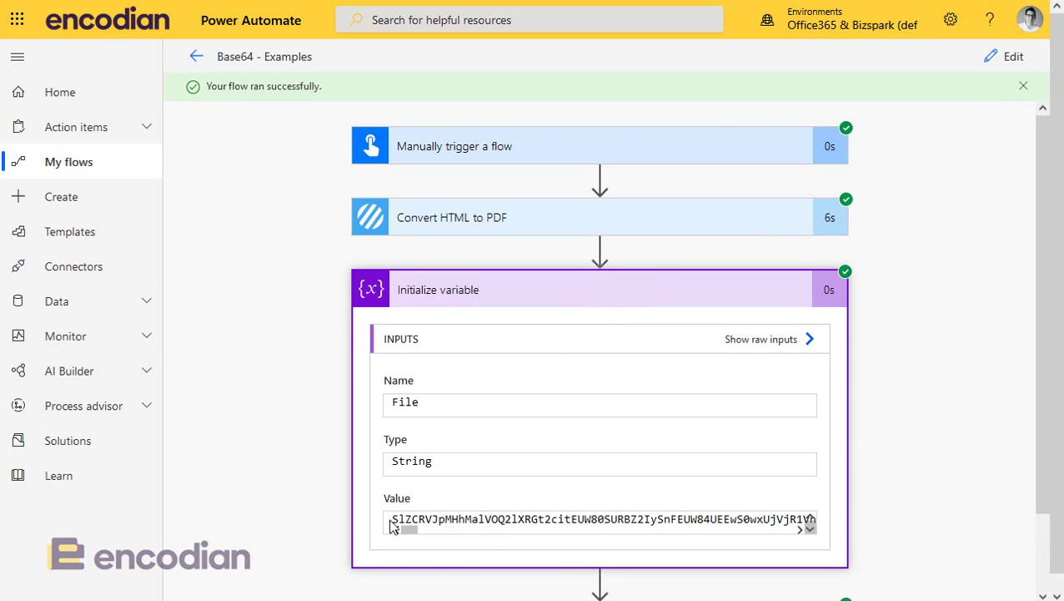
drag(392, 518, 559, 518)
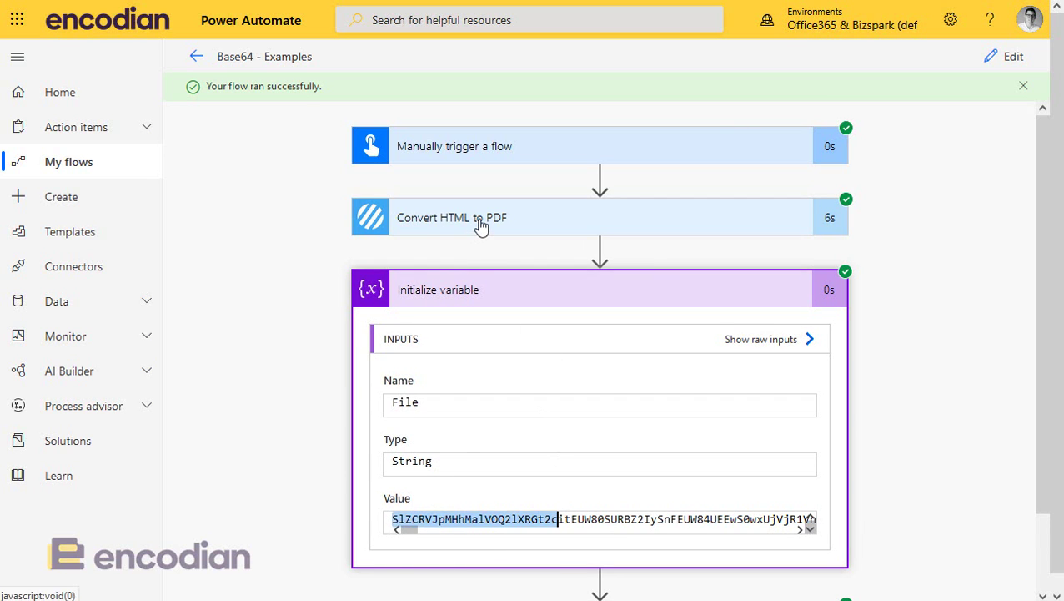
click(479, 220)
scroll(472, 384, down, 7)
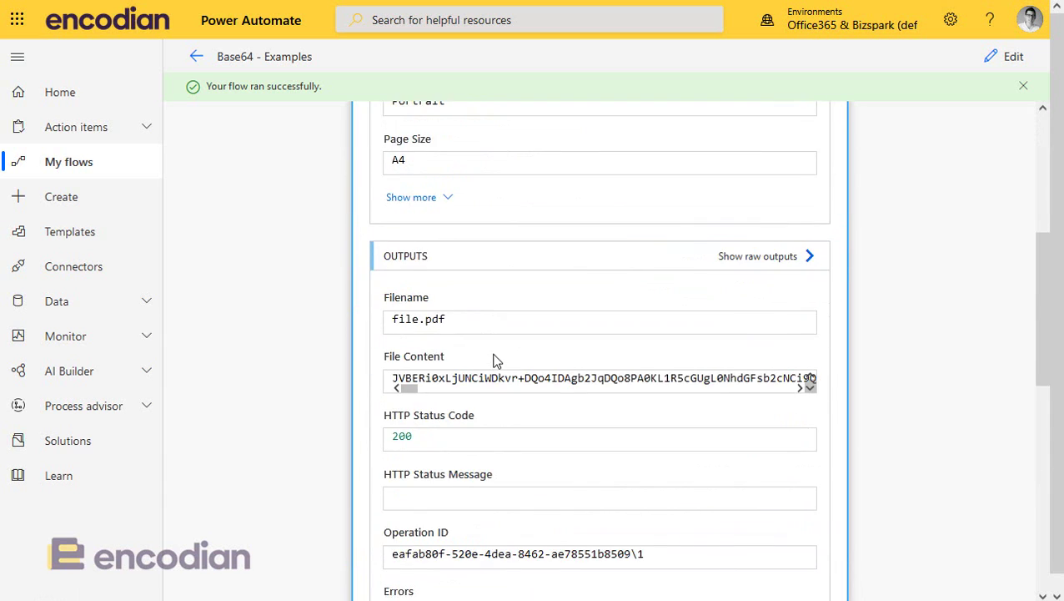
scroll(453, 286, up, 2)
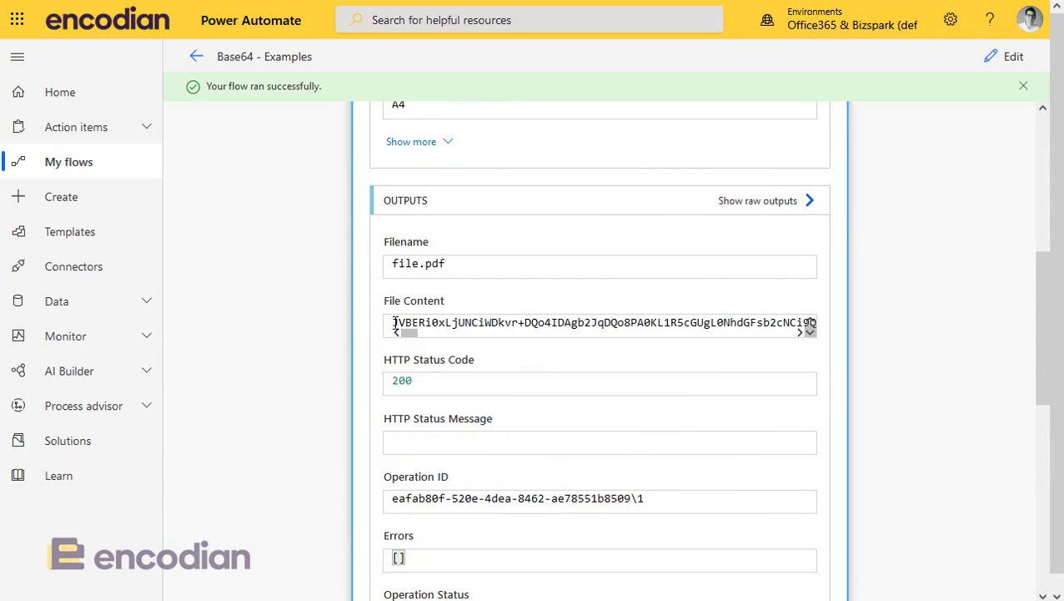
drag(394, 322, 590, 322)
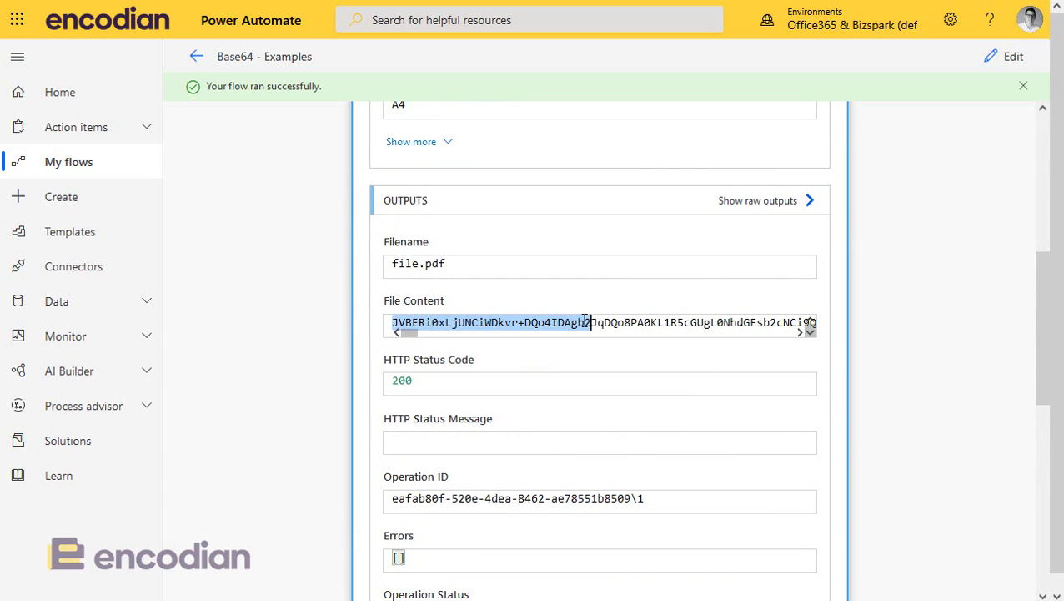
click(197, 57)
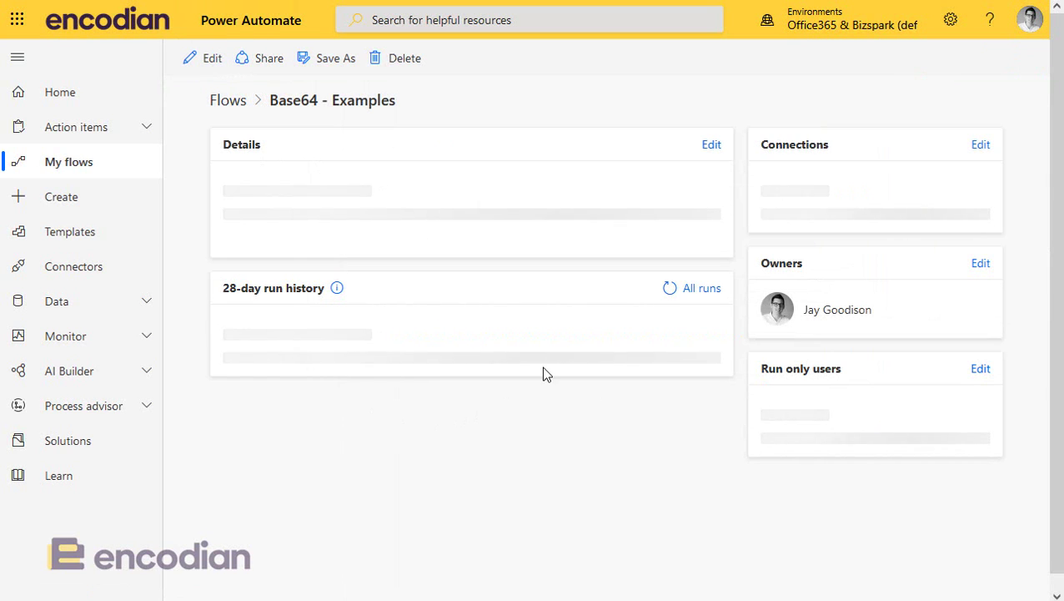
- Open the 11:45 AM run from the run history, examine the content-type and content in the Get file content output, and return to the flow's details
scroll(539, 369, down, 2)
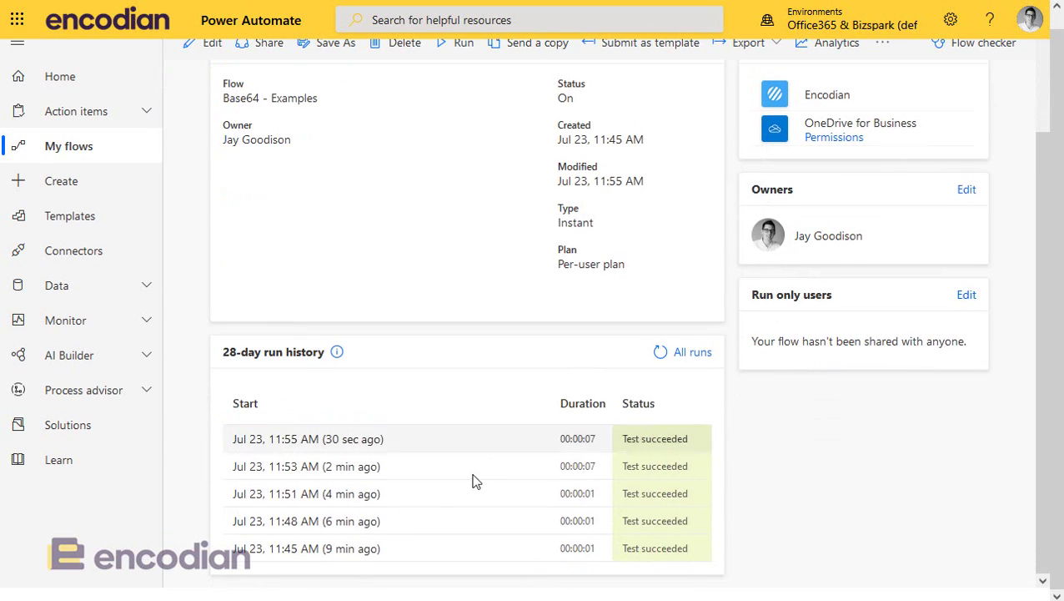
click(344, 549)
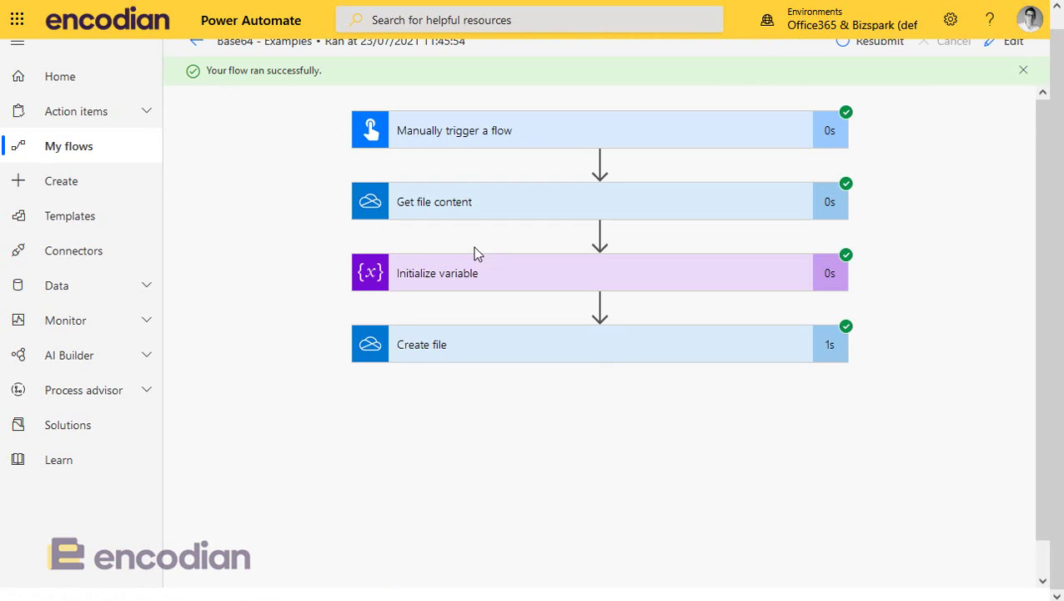
click(463, 205)
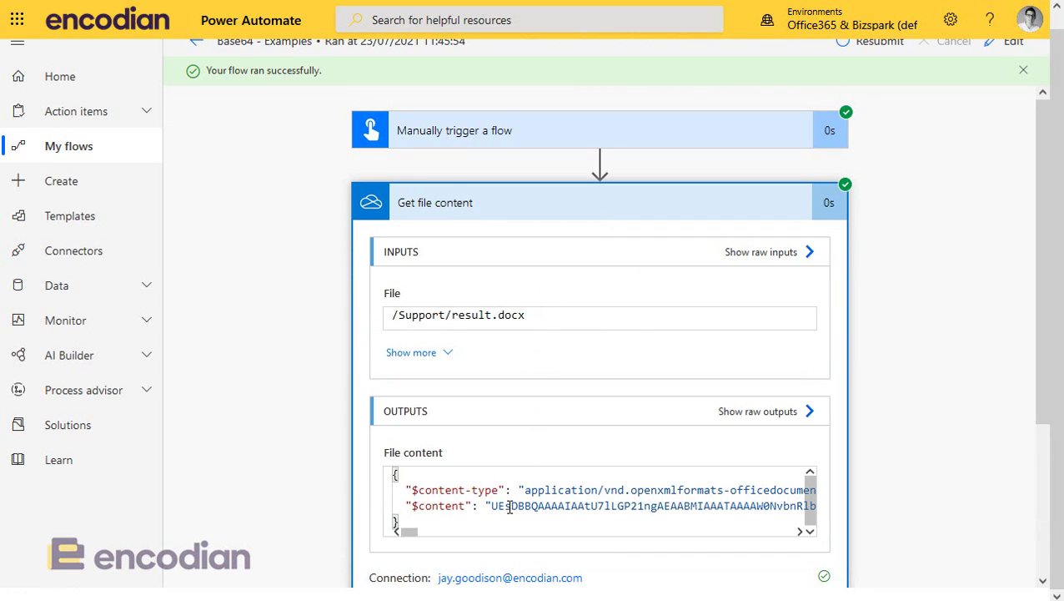
drag(438, 521, 368, 475)
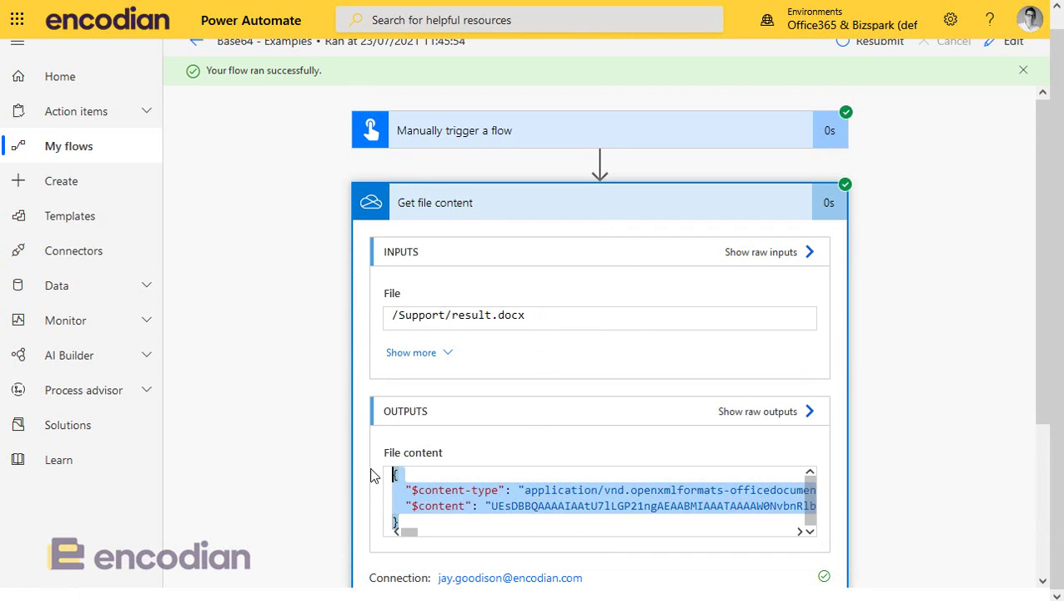
click(472, 503)
drag(491, 505, 730, 507)
key(ctrl+End)
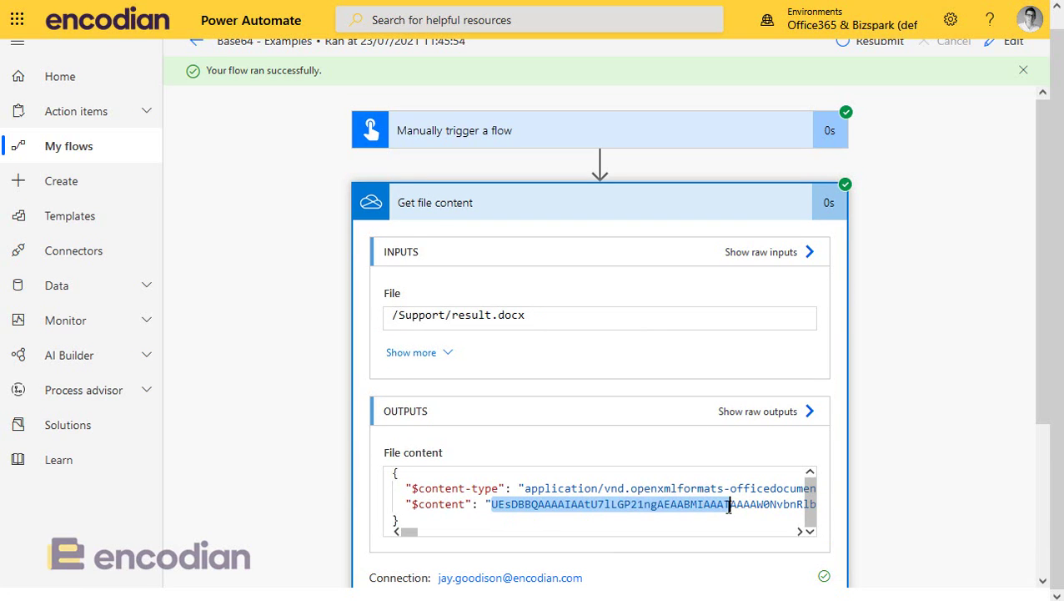
drag(491, 504, 626, 505)
click(194, 41)
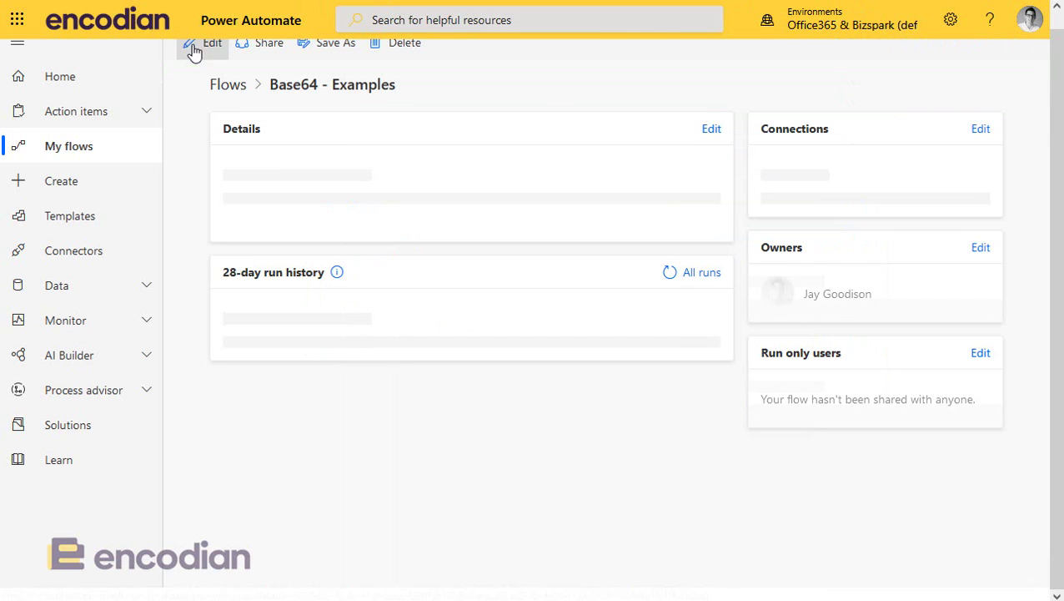
- Open the 11:55 AM run and examine the File Content output of the Convert HTML to PDF action
click(349, 524)
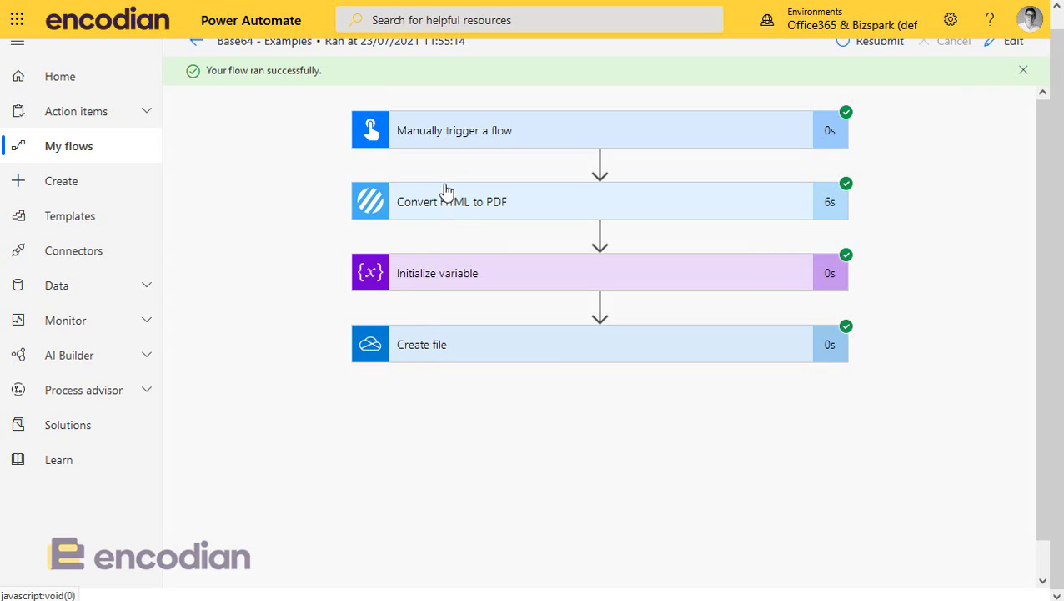
click(440, 202)
scroll(462, 467, down, 2)
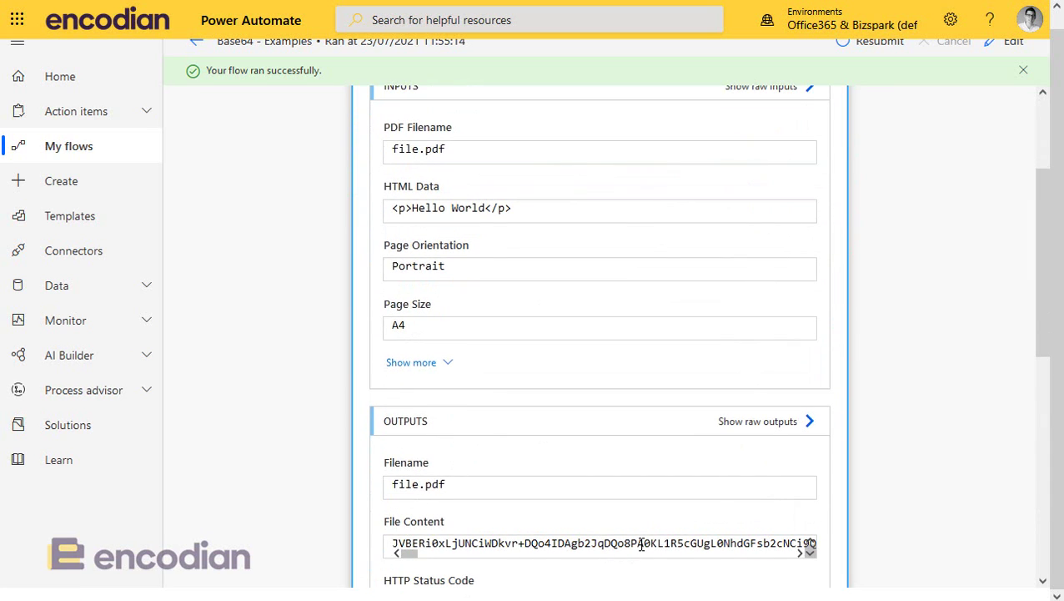
drag(642, 543, 386, 547)
click(482, 543)
drag(558, 543, 390, 547)
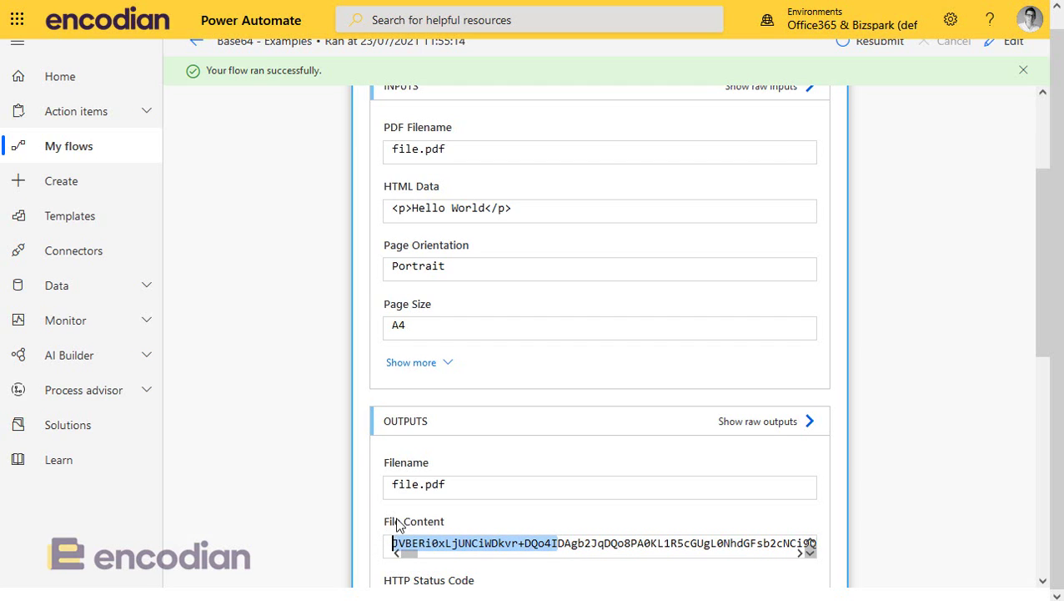
click(471, 552)
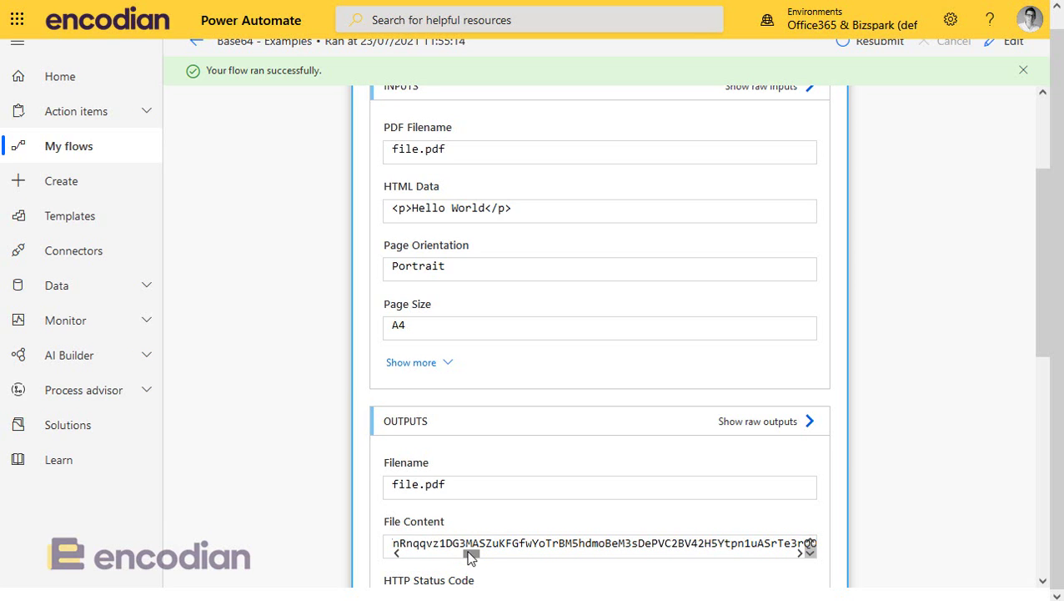
drag(471, 552, 393, 543)
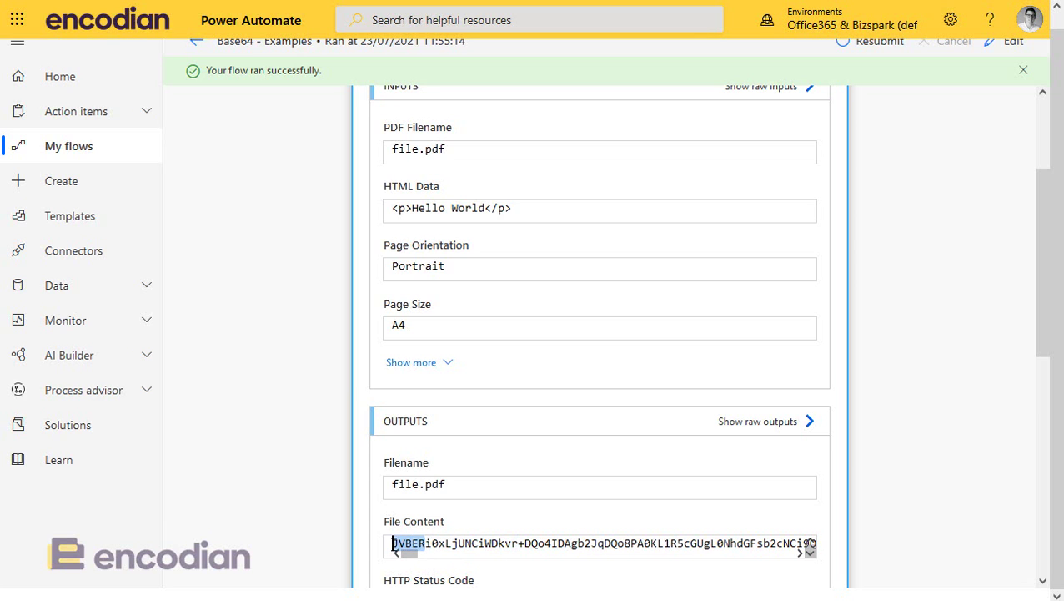
scroll(408, 501, down, 3)
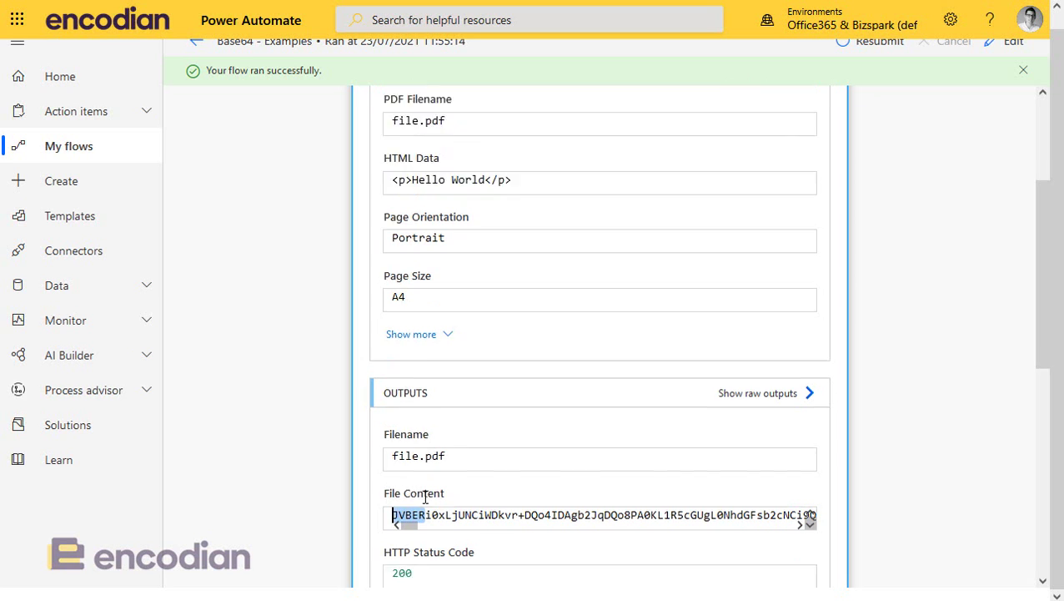
scroll(422, 501, down, 3)
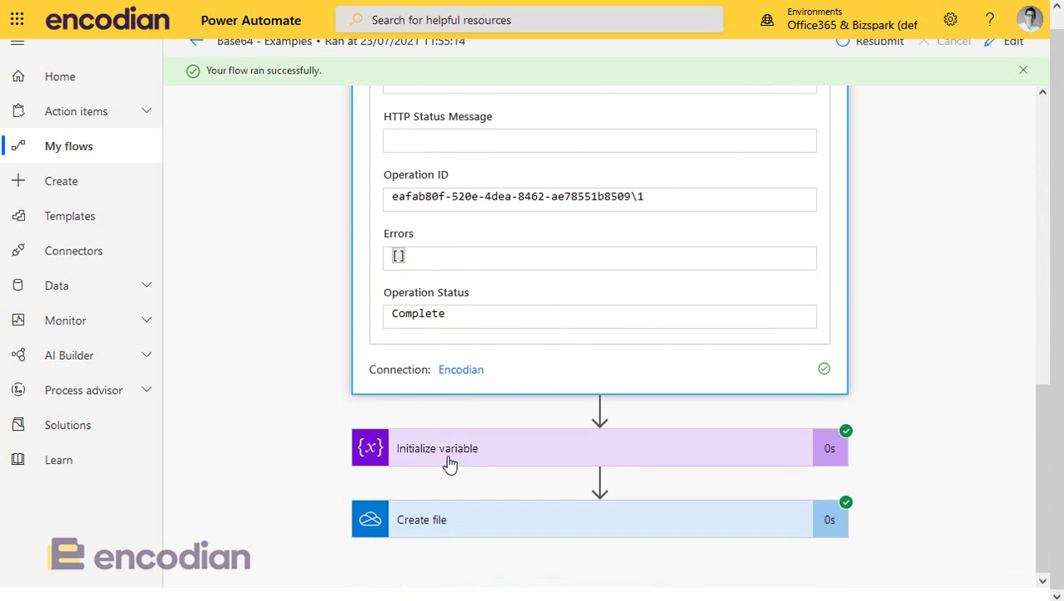
- Examine the Initialize variable value and the Create file action's File Content input in the same run, comparing them with the converted PDF's content
click(448, 459)
scroll(463, 470, down, 3)
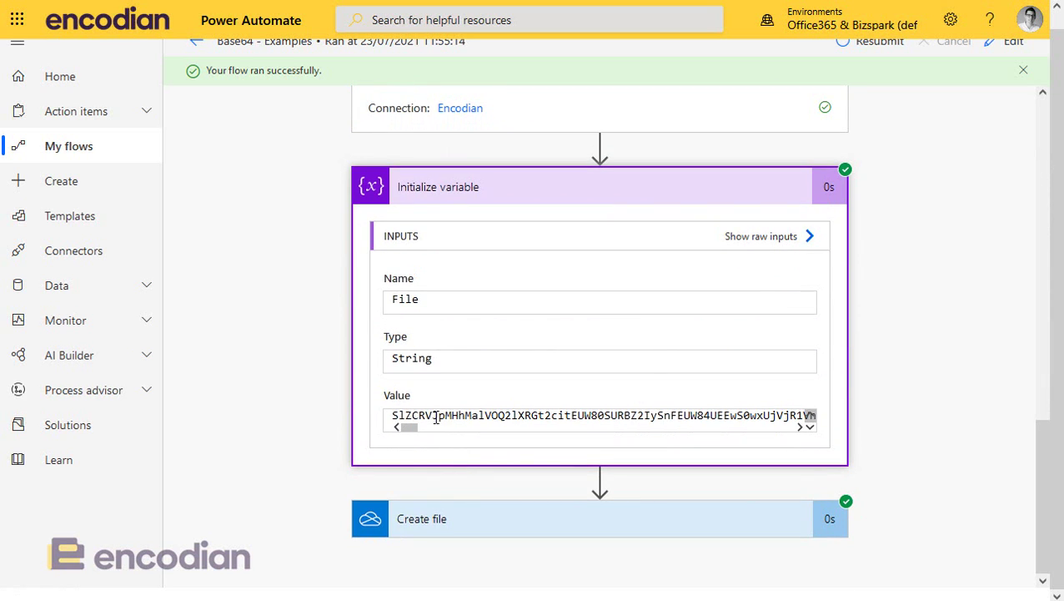
drag(484, 416, 363, 434)
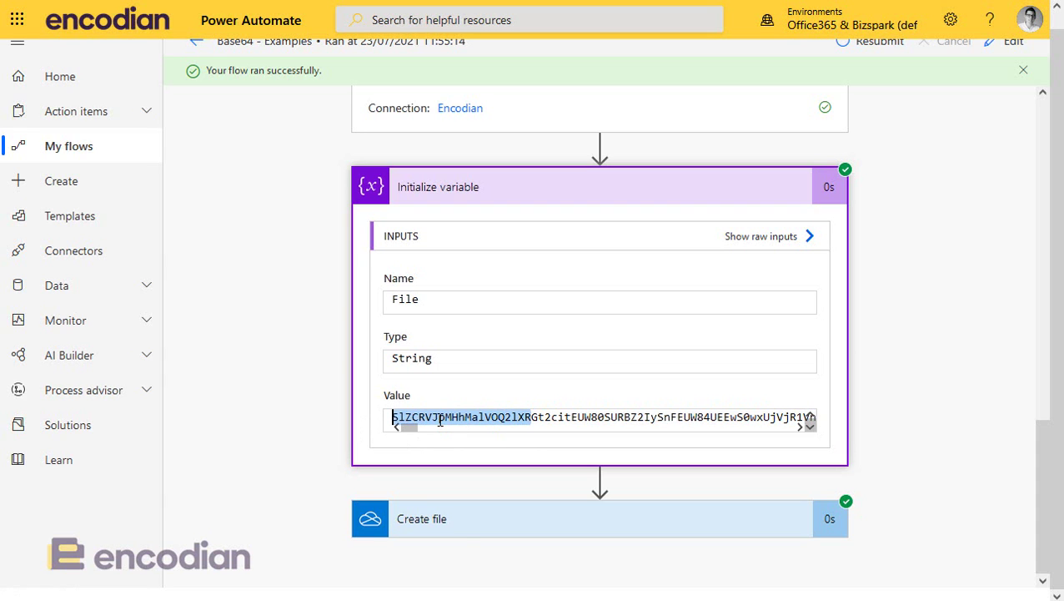
click(459, 527)
scroll(425, 505, down, 2)
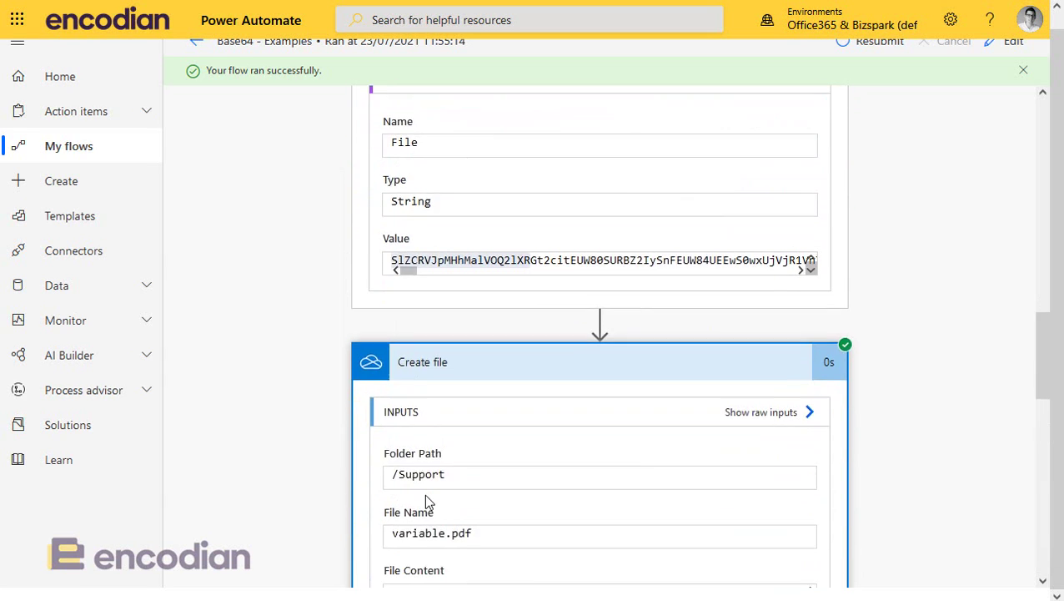
scroll(501, 426, down, 1)
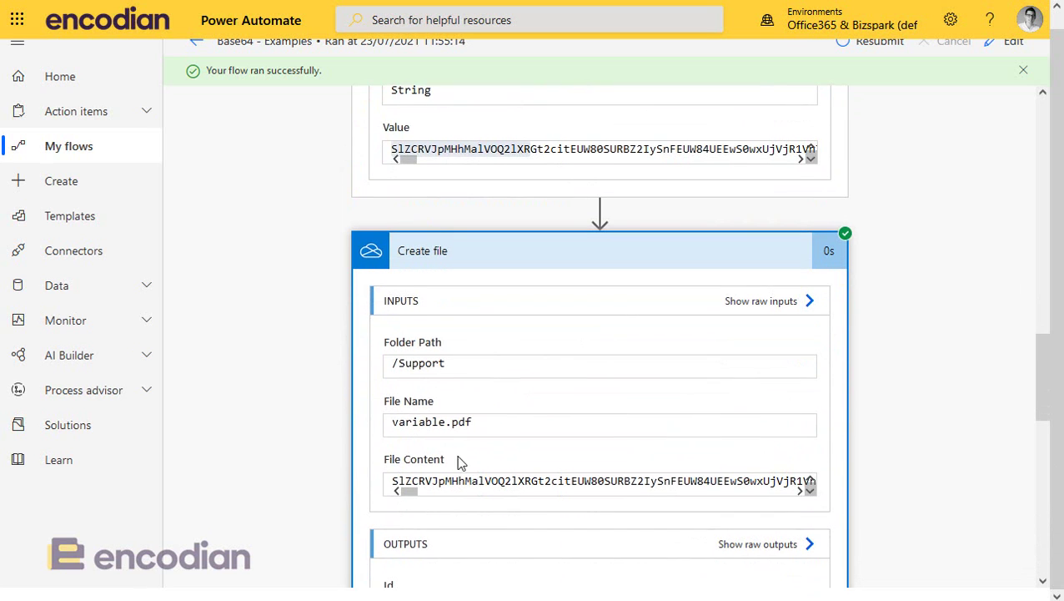
drag(498, 482, 326, 487)
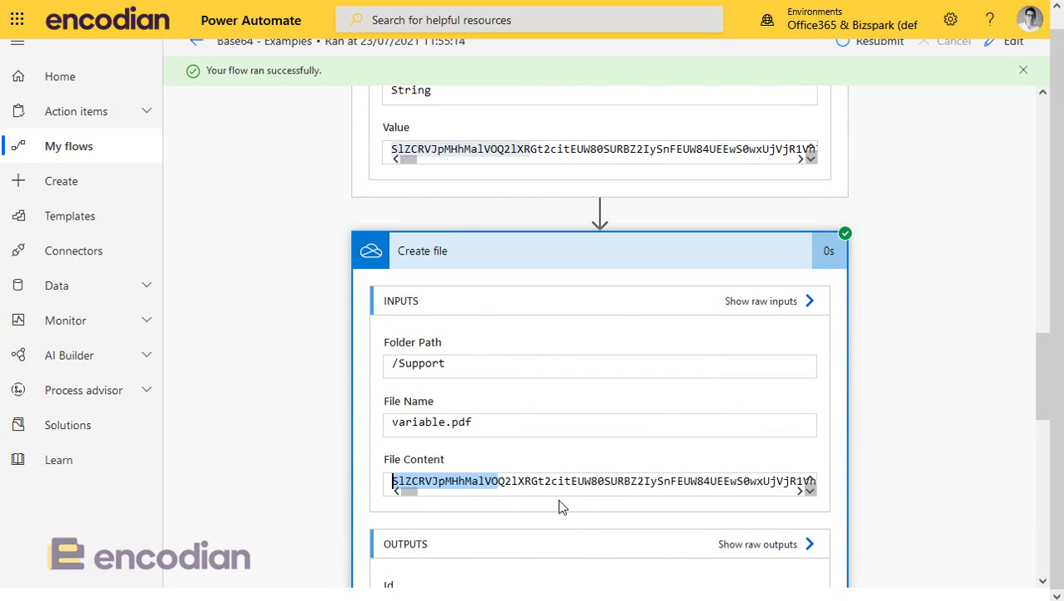
scroll(566, 432, up, 1)
scroll(566, 434, down, 6)
scroll(565, 432, up, 6)
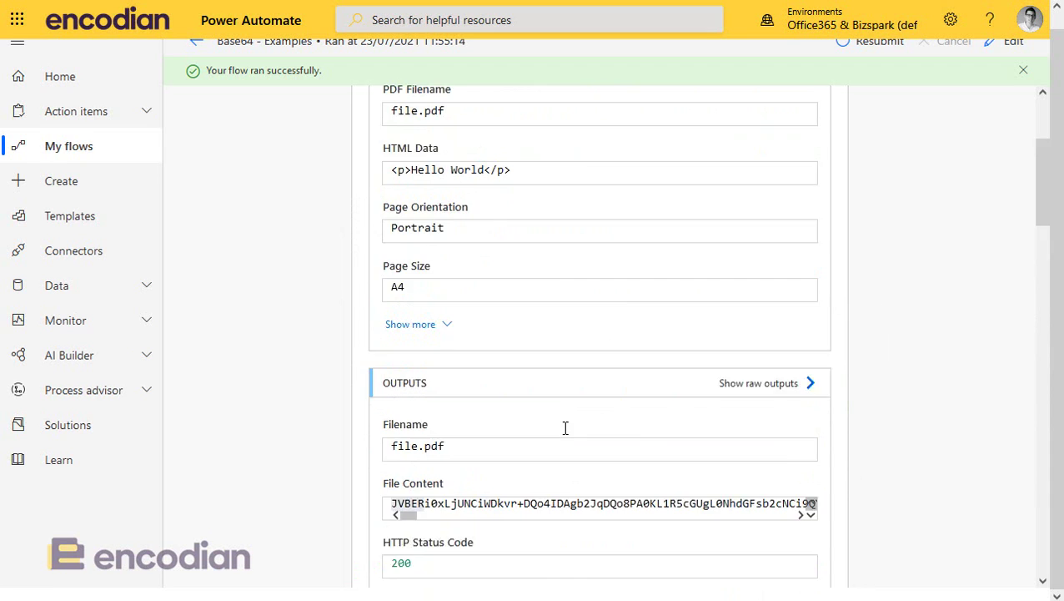
- Open the flow for editing and remove the File Content token from the Initialize variable value
click(1010, 41)
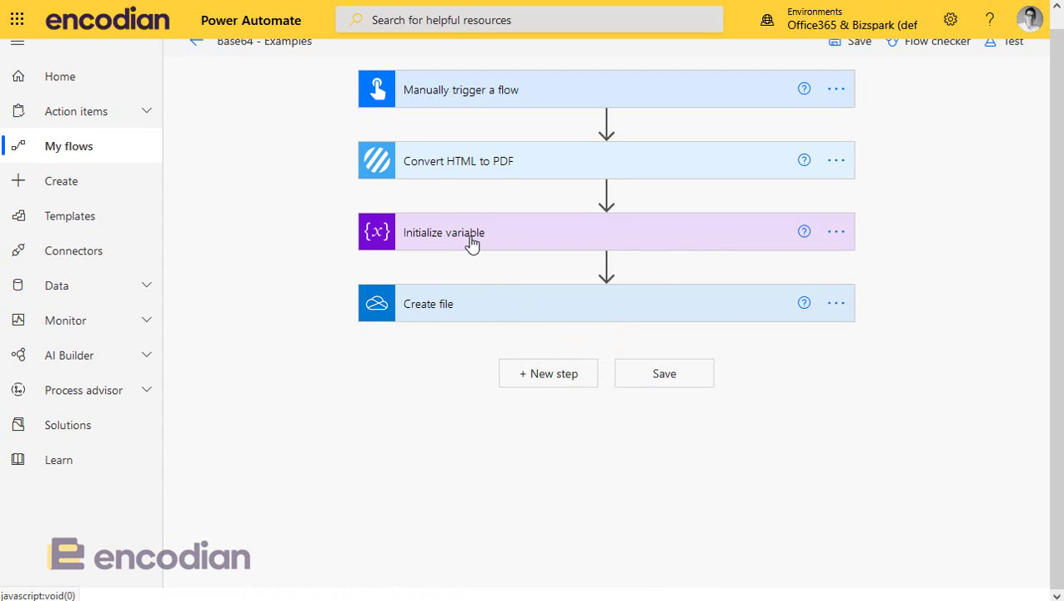
click(472, 241)
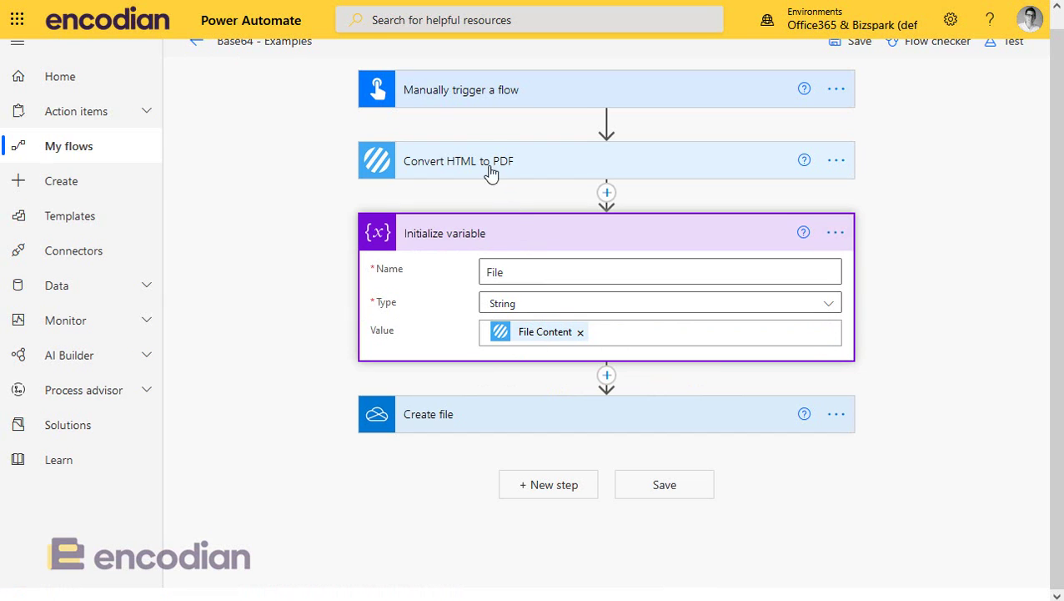
click(581, 332)
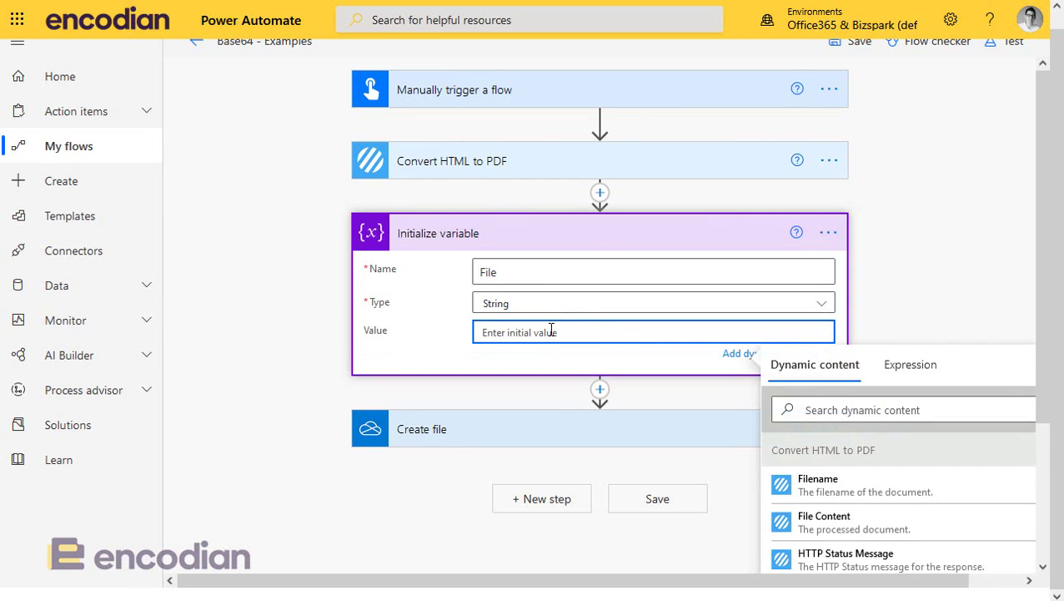
- Set the Initialize variable value to a string() expression wrapping the File Content output of Convert HTML to PDF
click(910, 365)
text(s)
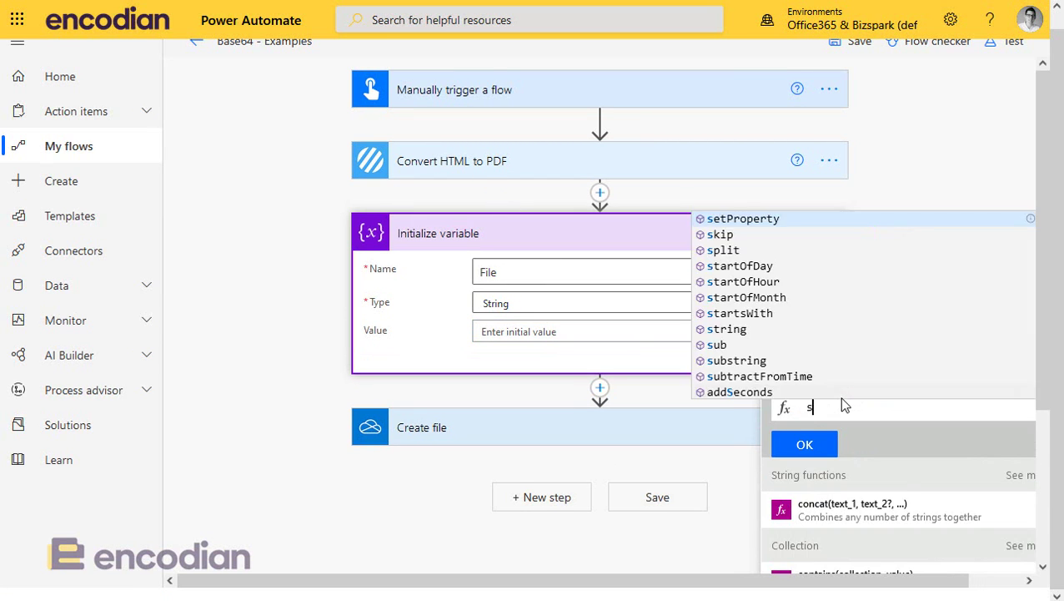
text(ytring)
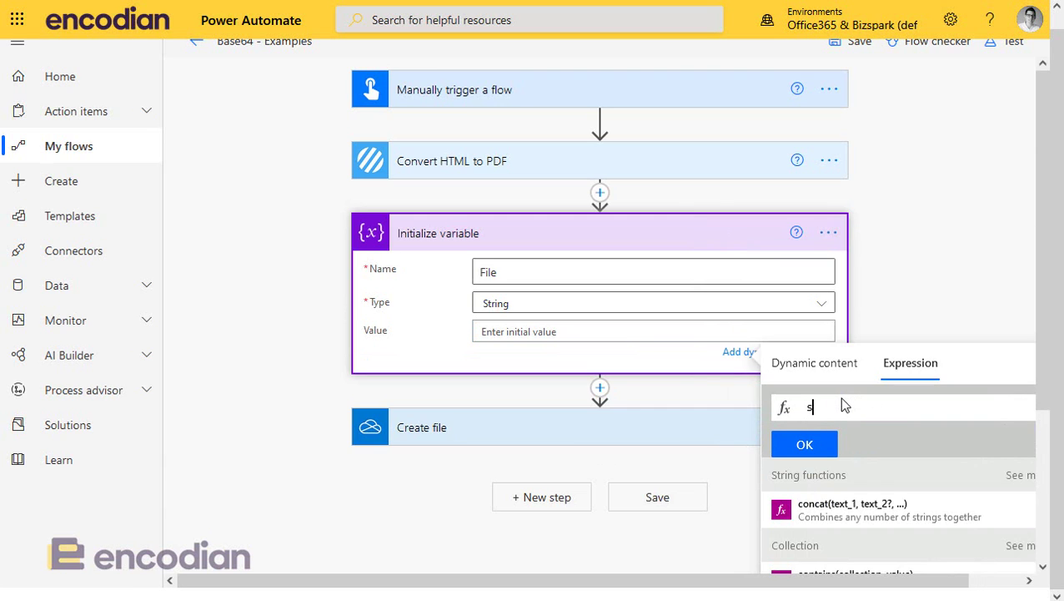
text(tring()
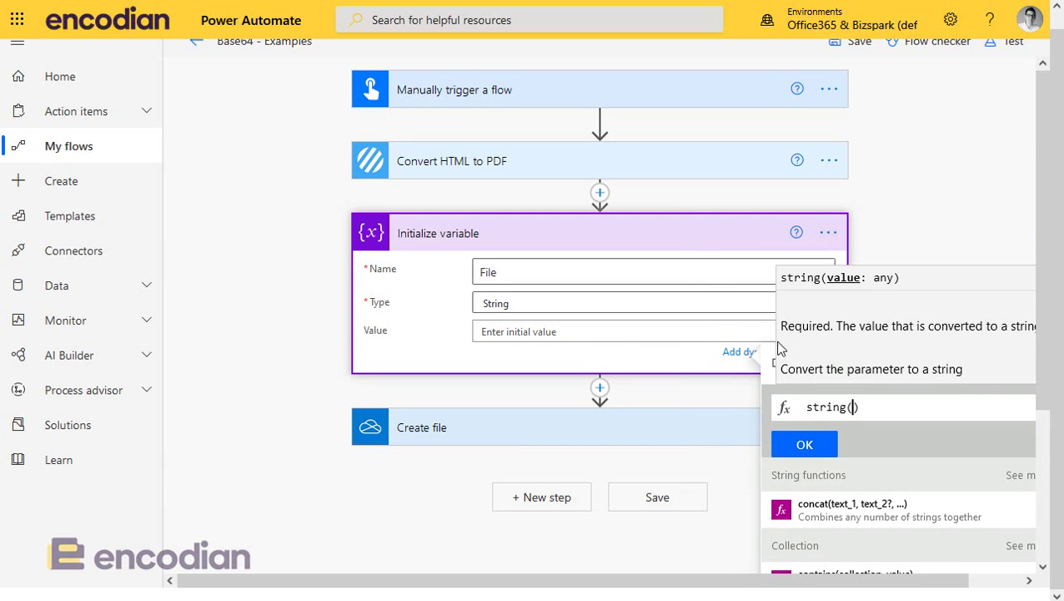
click(768, 363)
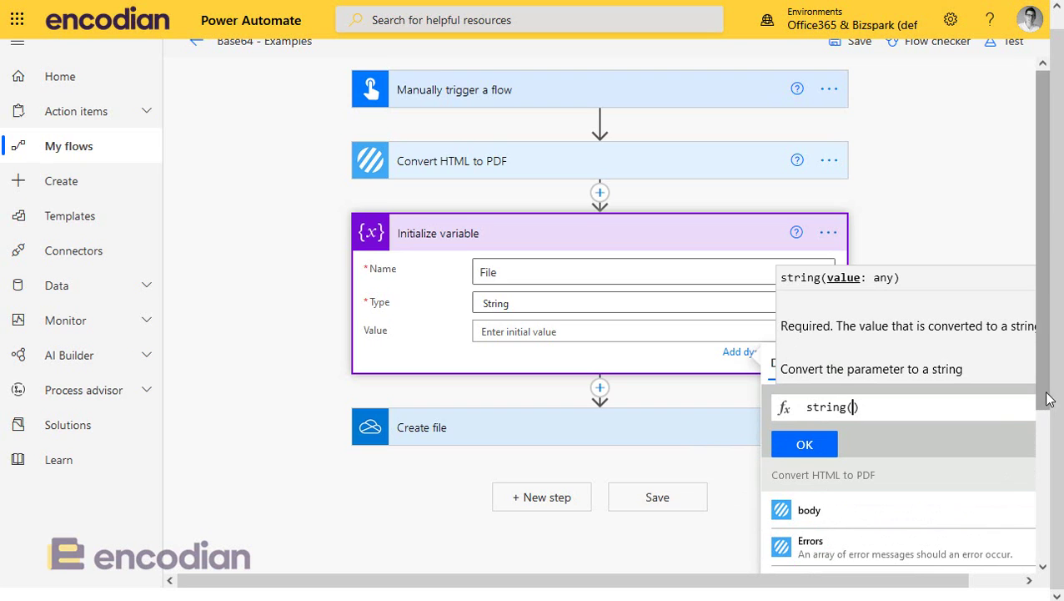
scroll(1049, 399, down, 2)
click(863, 492)
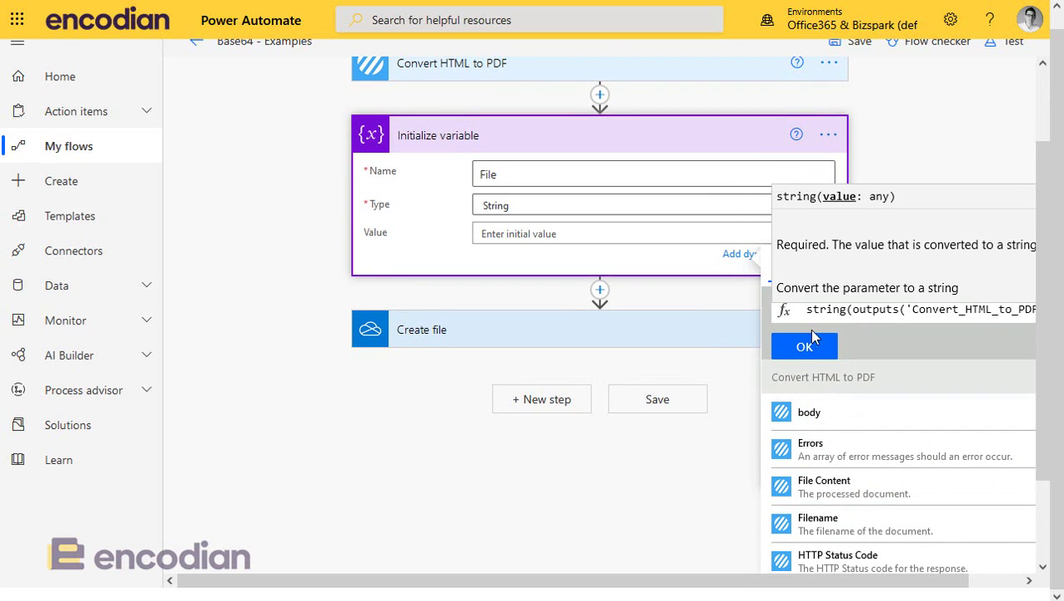
click(806, 347)
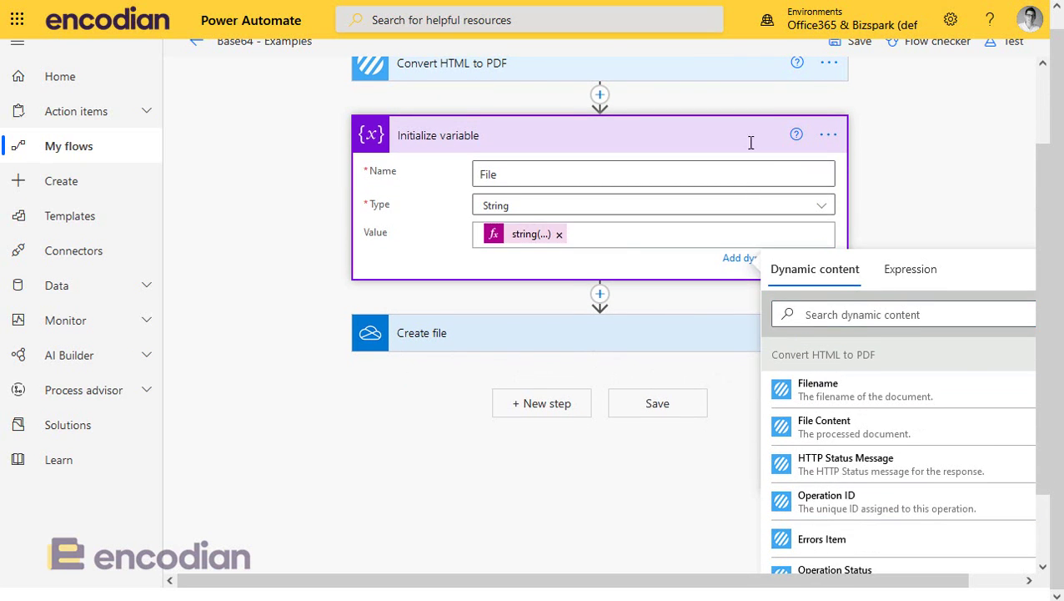
- Save the flow and test it automatically with the most recent successful run's trigger
click(854, 44)
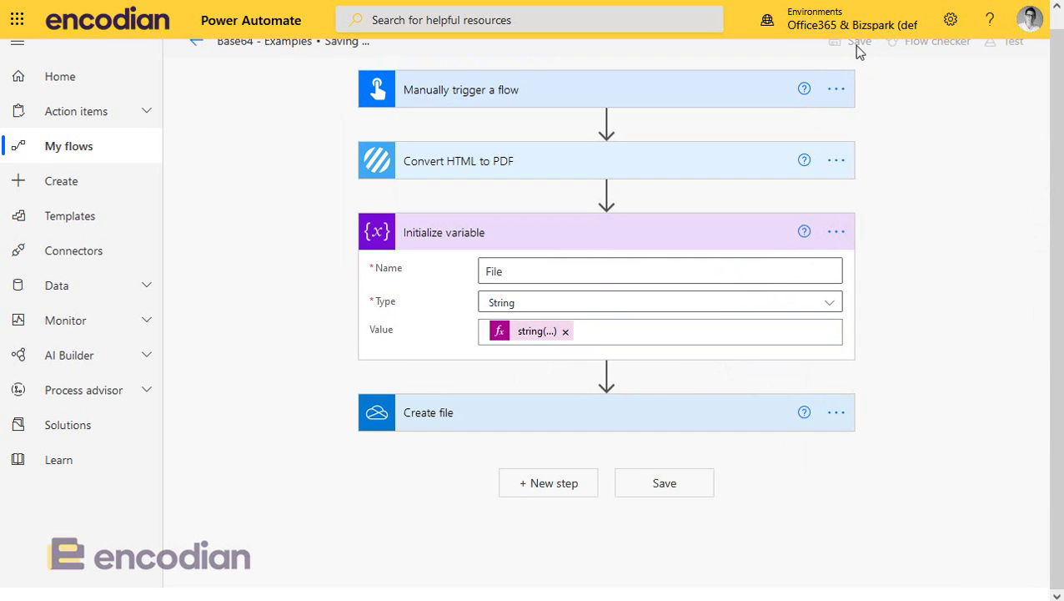
click(1005, 48)
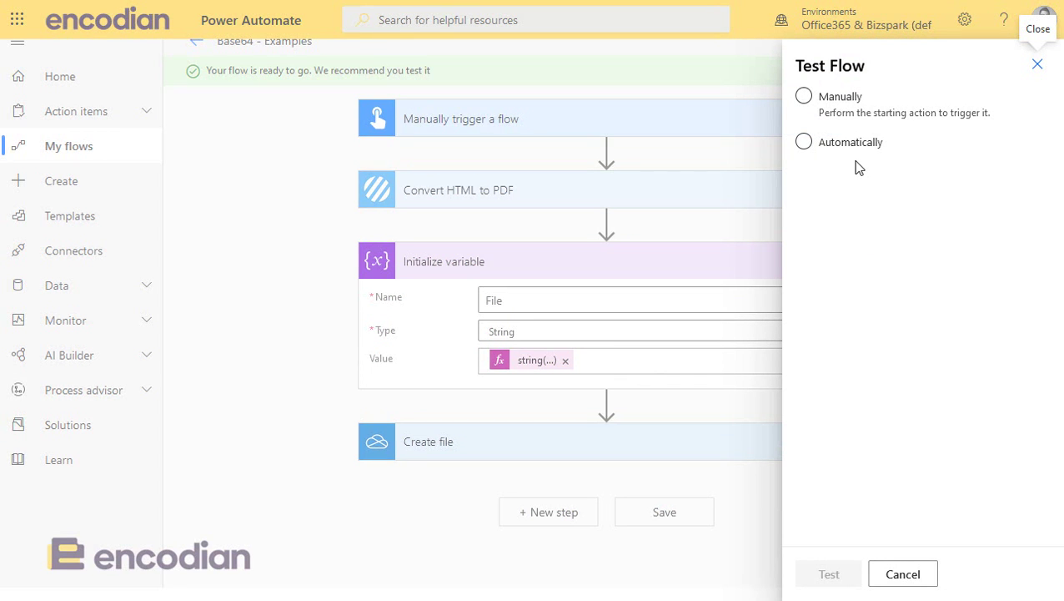
click(837, 143)
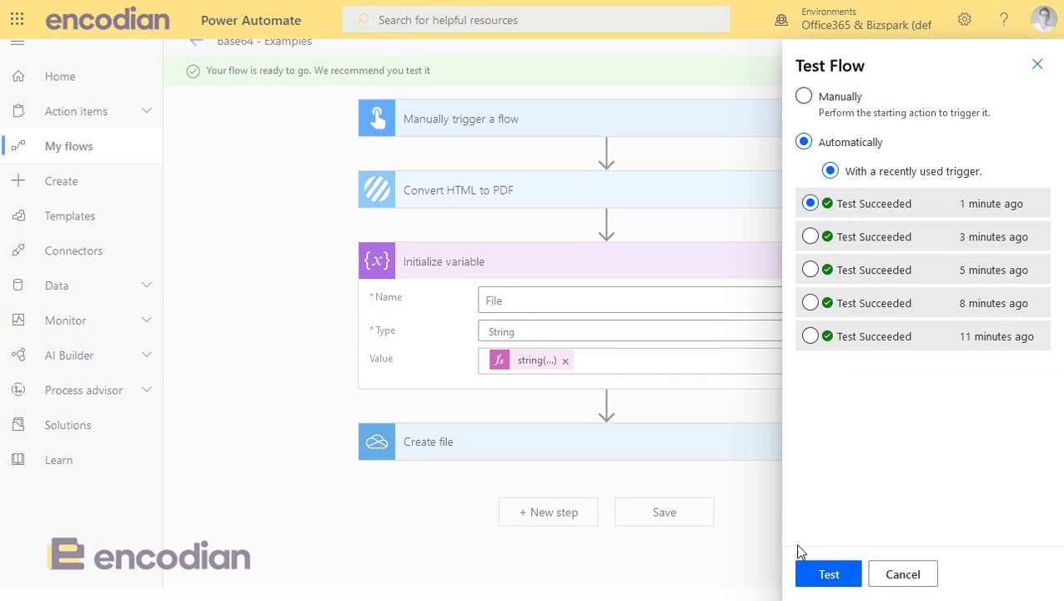
click(829, 574)
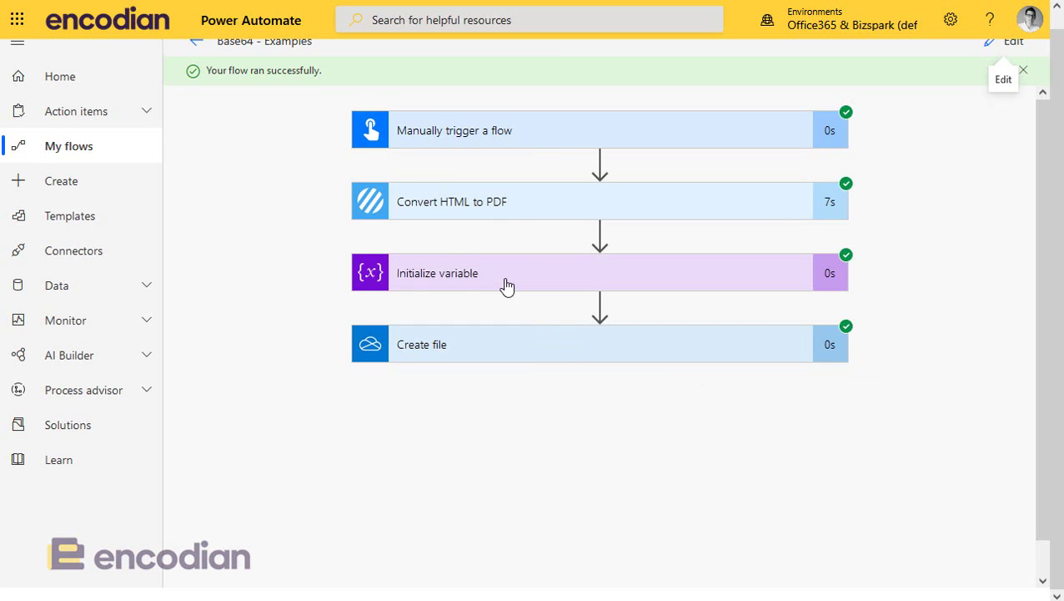
- Compare the new run's Initialize variable value with the File Content output of Convert HTML to PDF
click(506, 285)
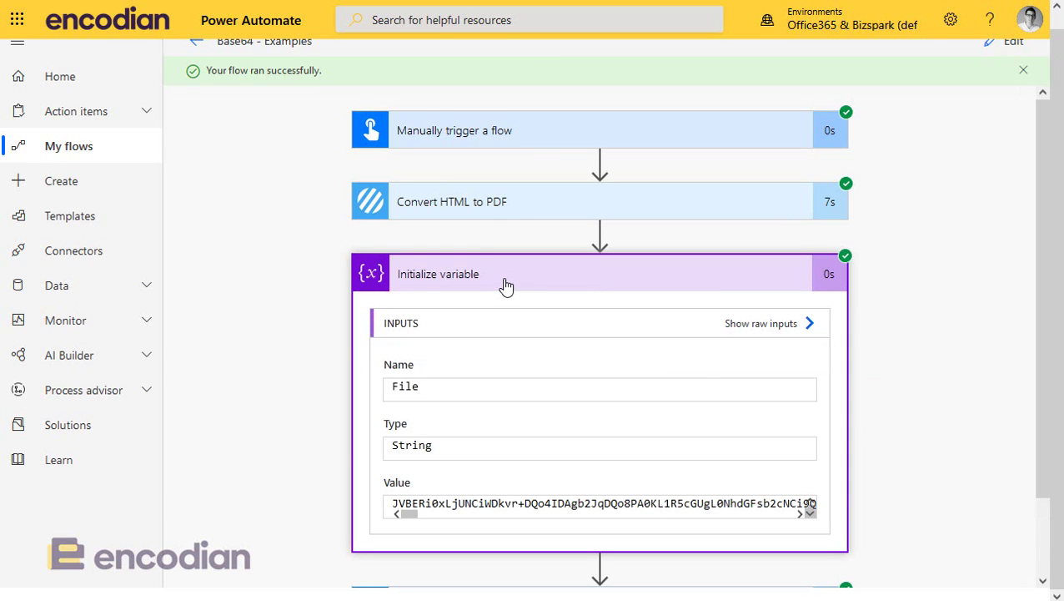
click(459, 205)
scroll(470, 396, down, 2)
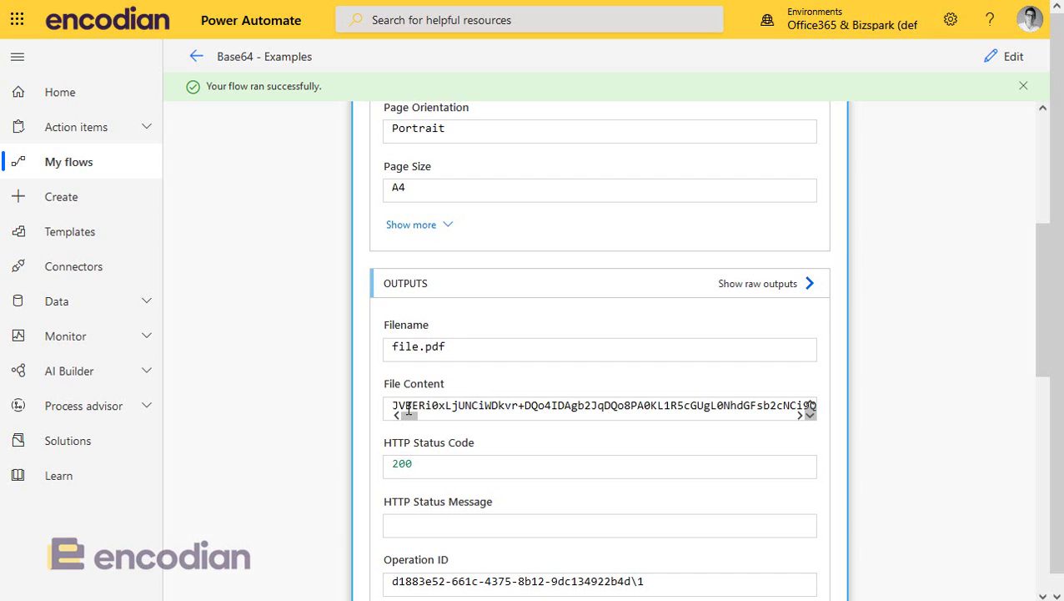
drag(394, 406, 558, 406)
scroll(488, 392, up, 5)
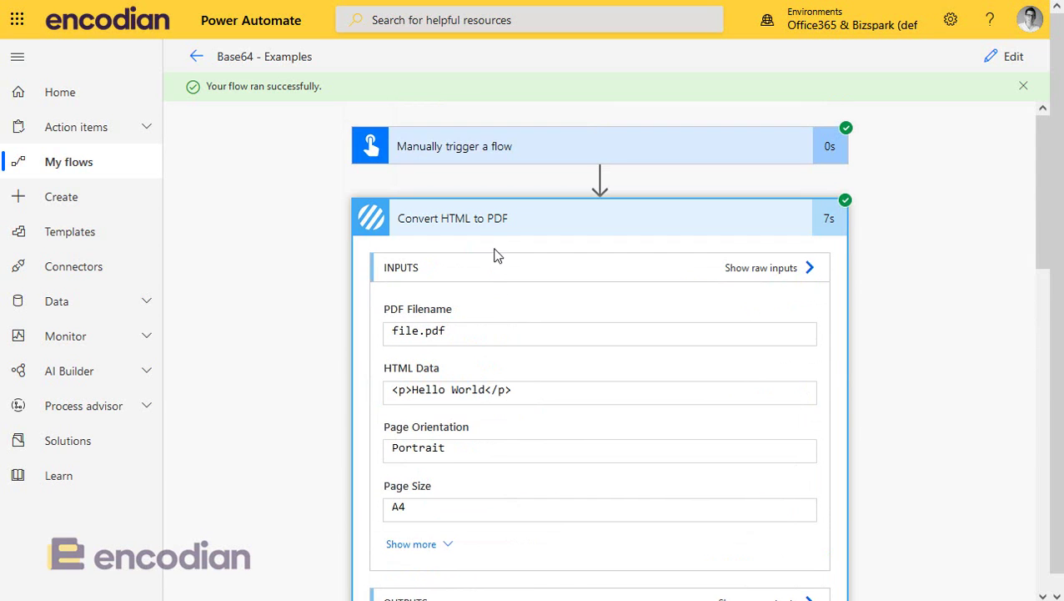
- Compare the Initialize variable value with the File Content input of Create file in the run details
click(492, 217)
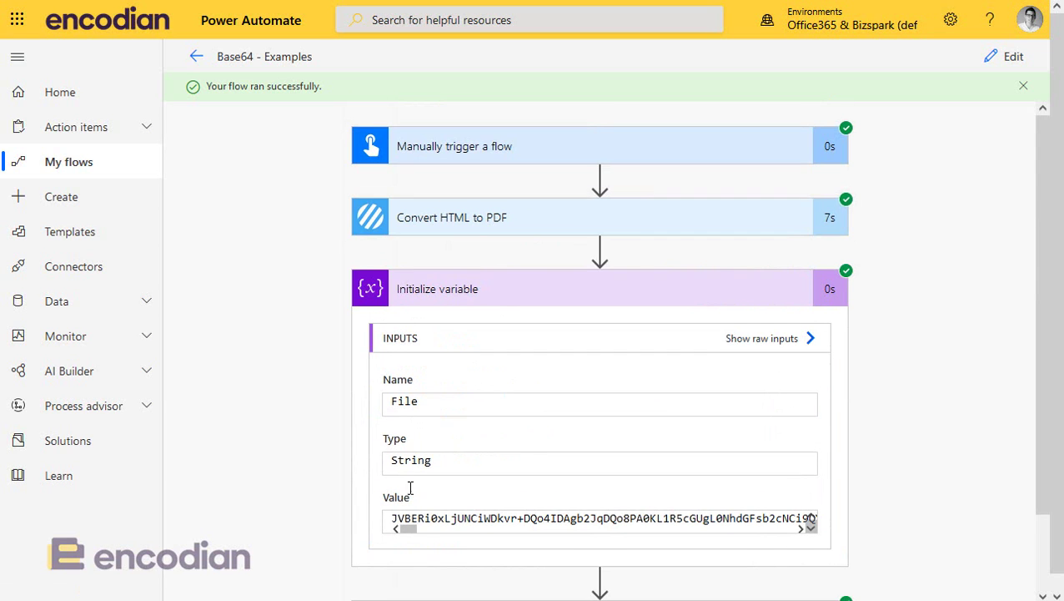
click(588, 523)
key(ctrl+a)
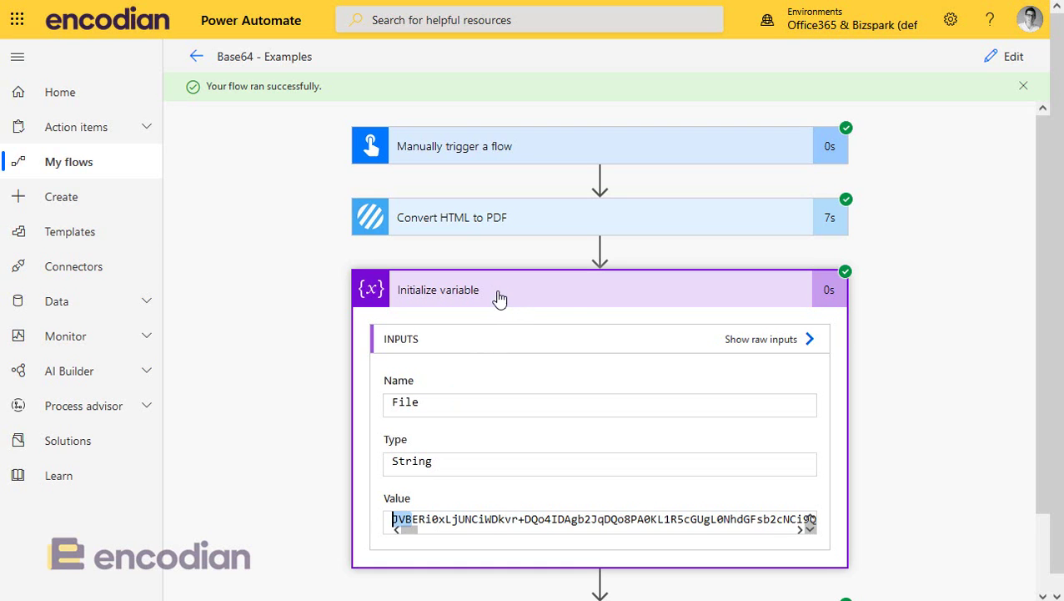
click(499, 299)
click(492, 373)
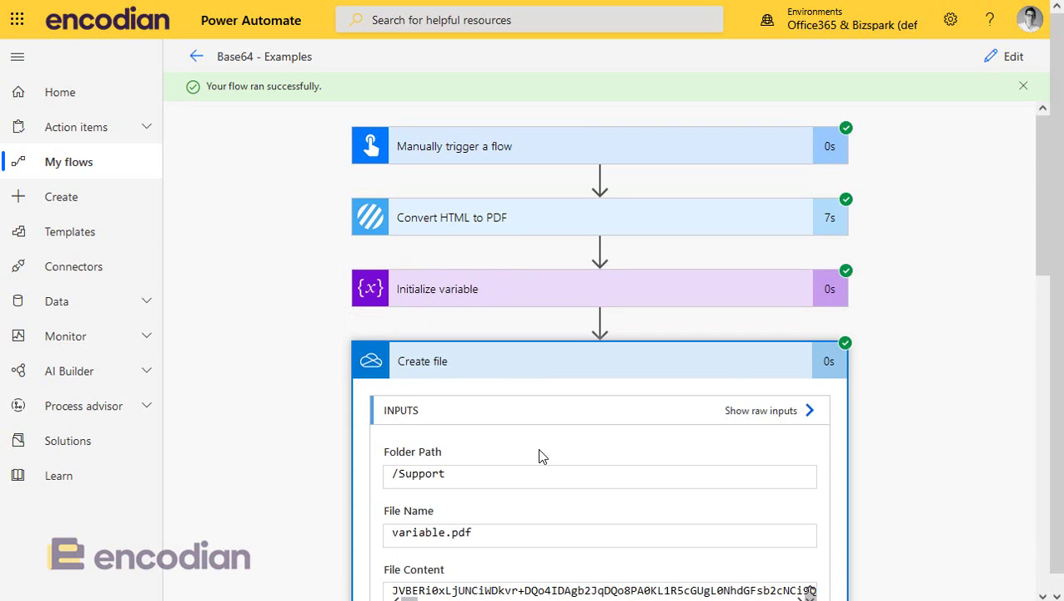
scroll(539, 455, down, 2)
drag(618, 416, 392, 416)
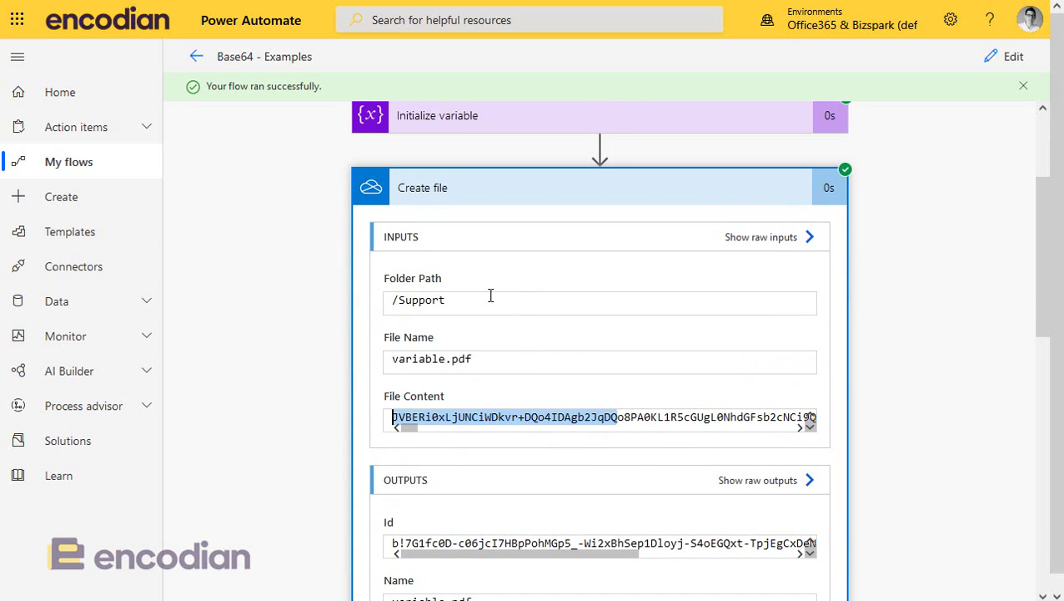
click(482, 190)
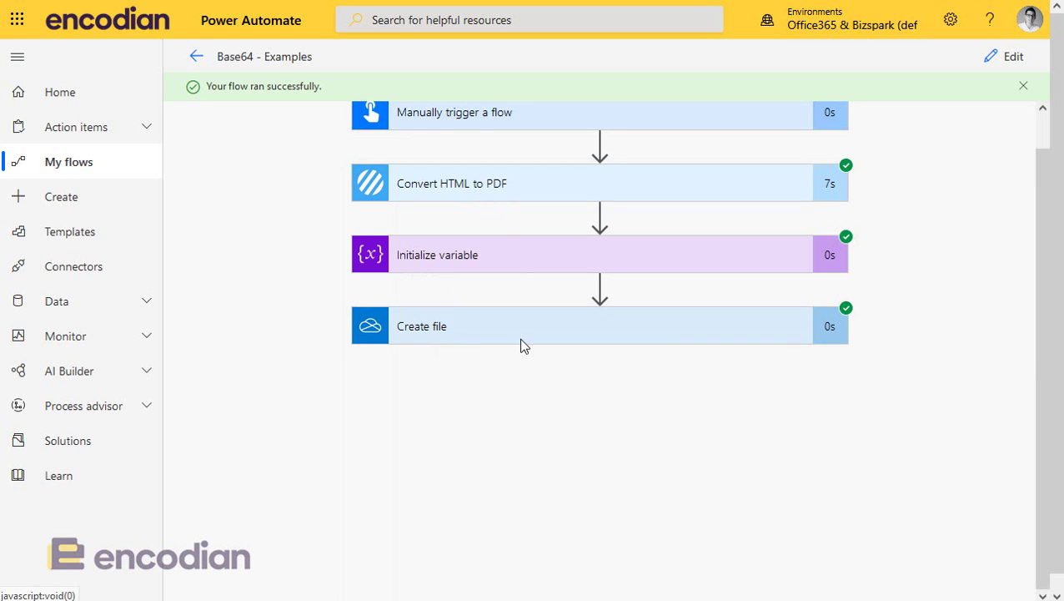
scroll(514, 392, up, 1)
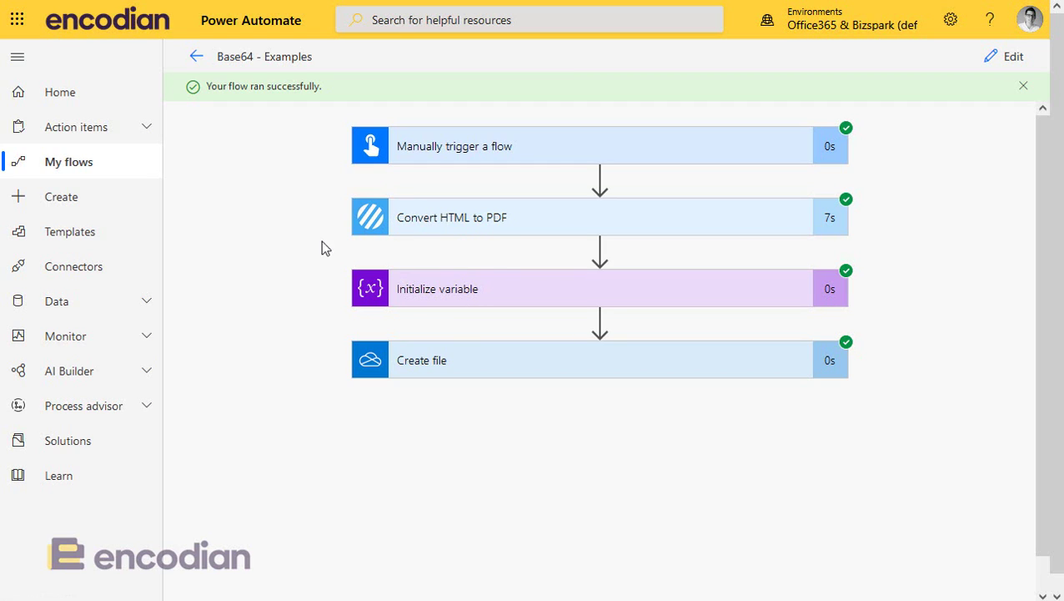
- Review the folder path, file name and file content passed to the Create file action in this run
click(398, 298)
click(413, 298)
click(482, 368)
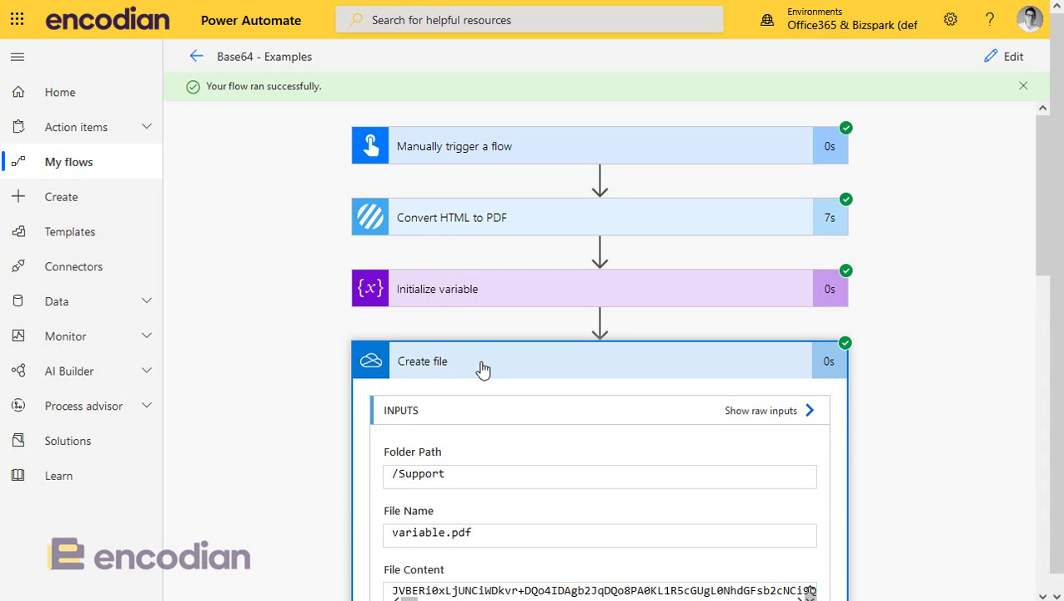
scroll(484, 368, down, 1)
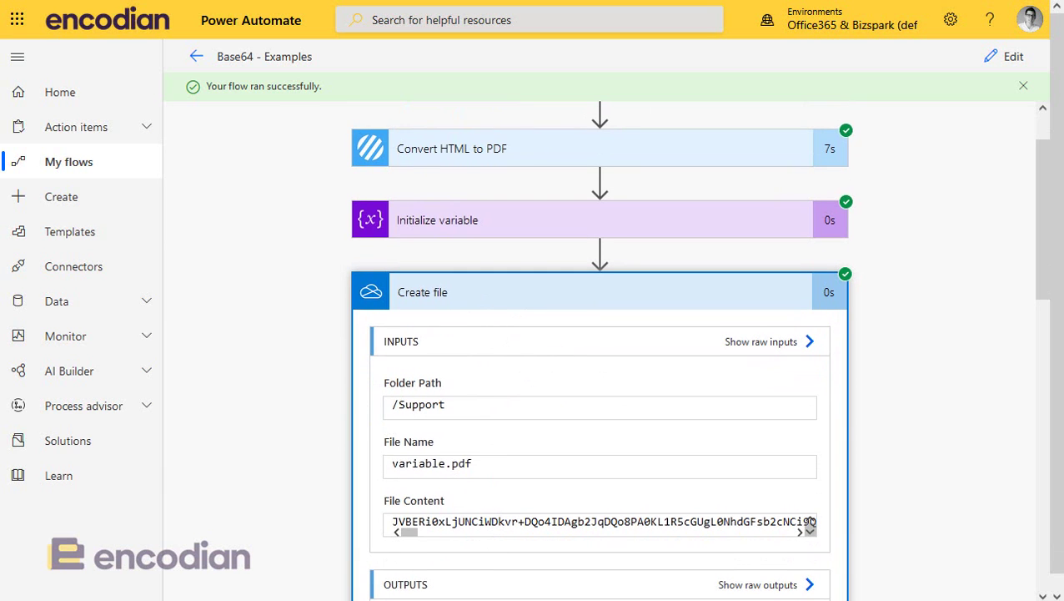
- Switch to File Explorer, try to open variable.pdf from the OneDrive Support folder, and return to the flow run
key(super+e)
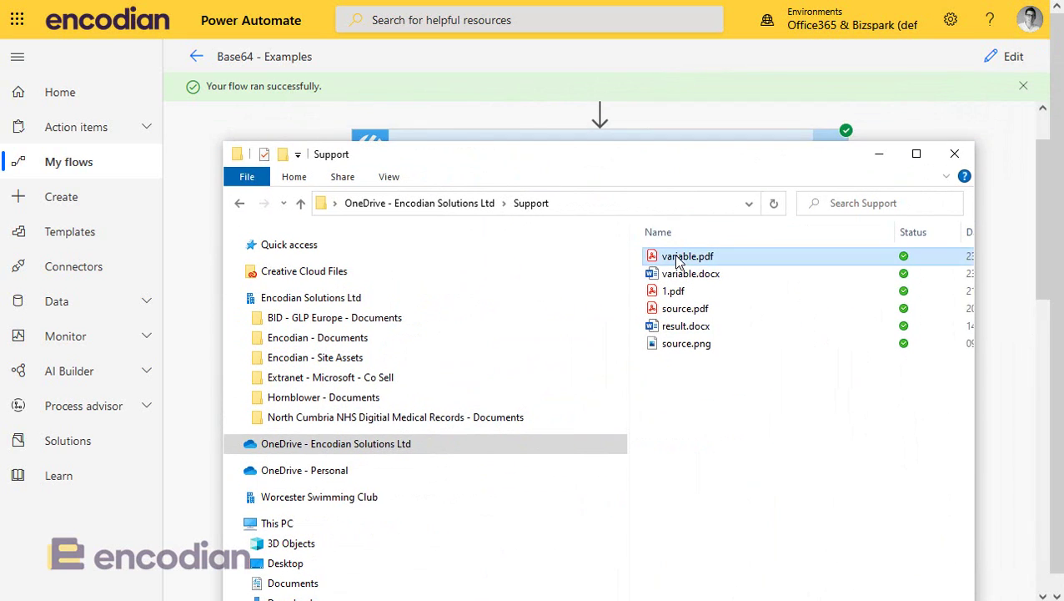
double_click(677, 254)
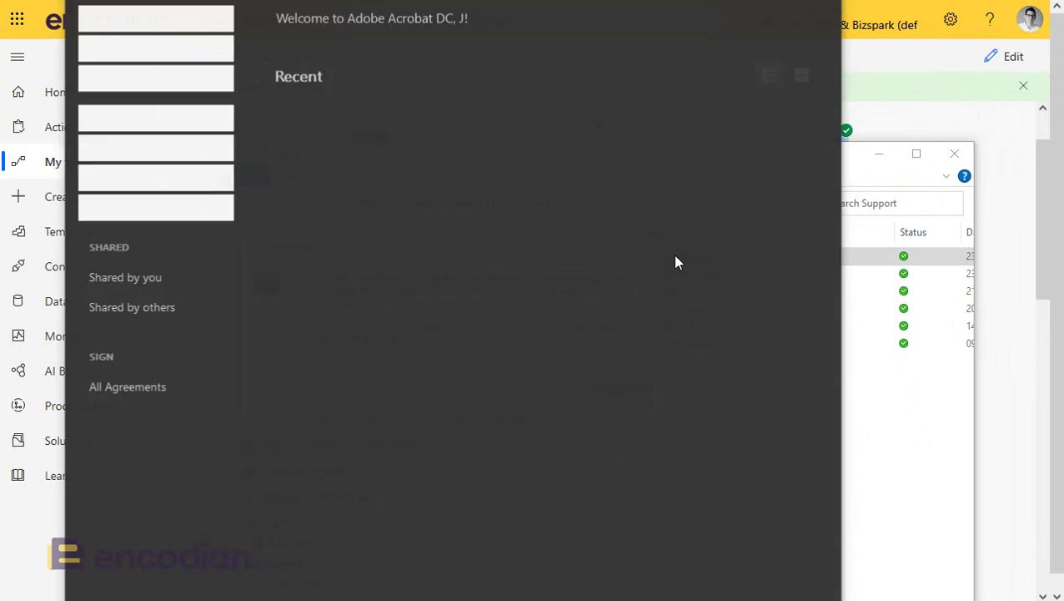
click(593, 401)
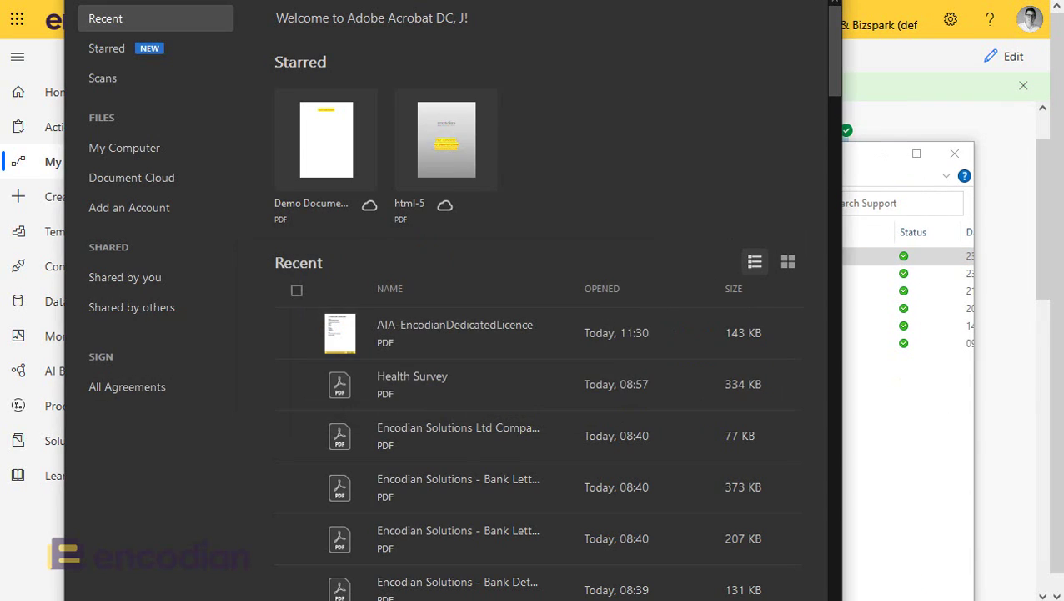
key(alt+F4)
click(879, 153)
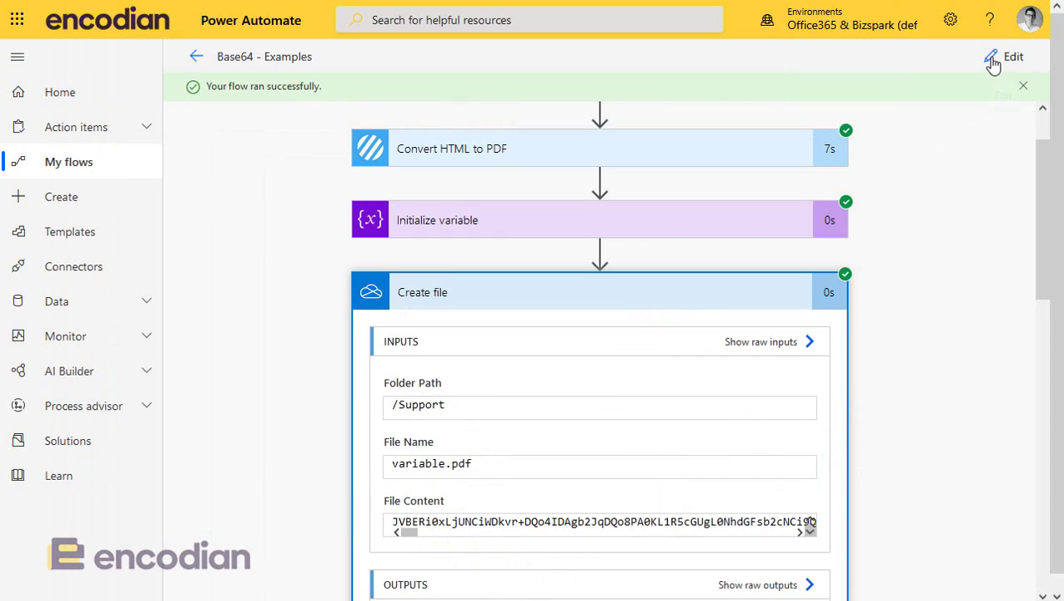
- Open the flow for editing and remove the File variable token from Create file's File Content
click(993, 60)
click(587, 424)
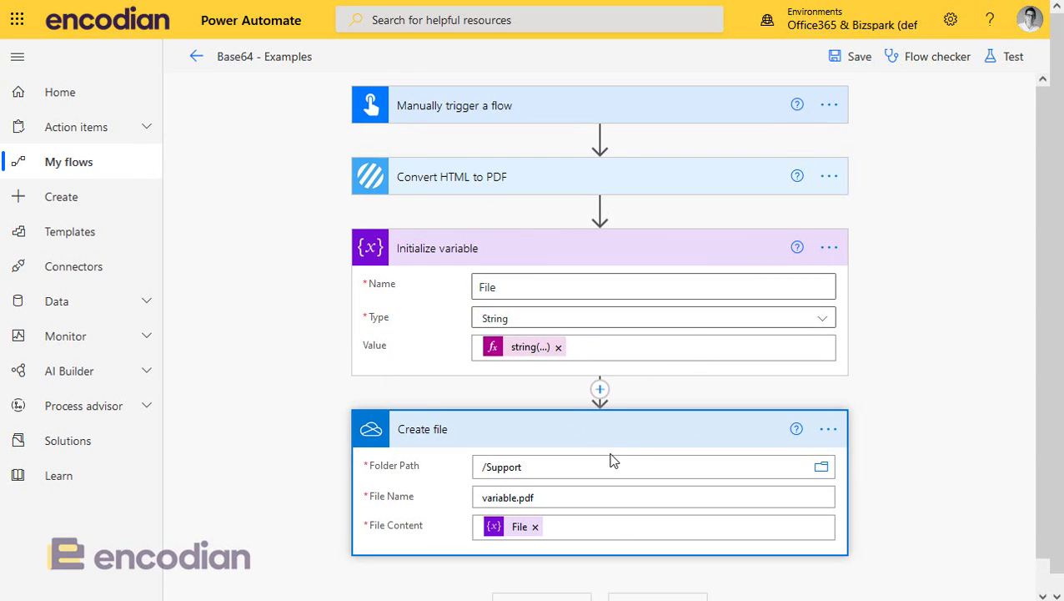
click(535, 527)
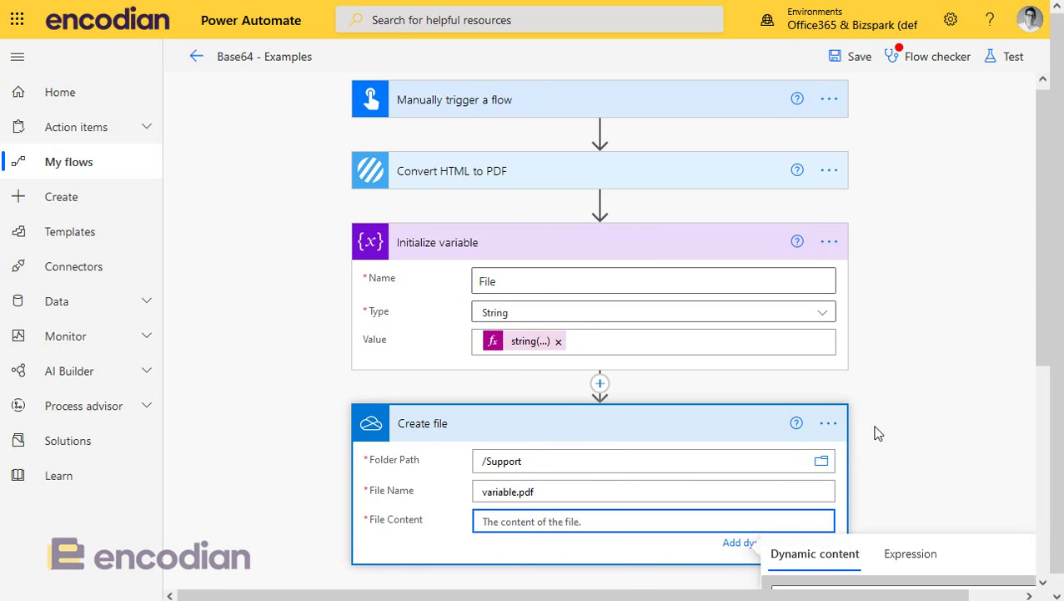
- Set Create file's File Content to the expression base64ToBinary(variables('File'))
scroll(879, 433, down, 2)
click(901, 437)
text(b)
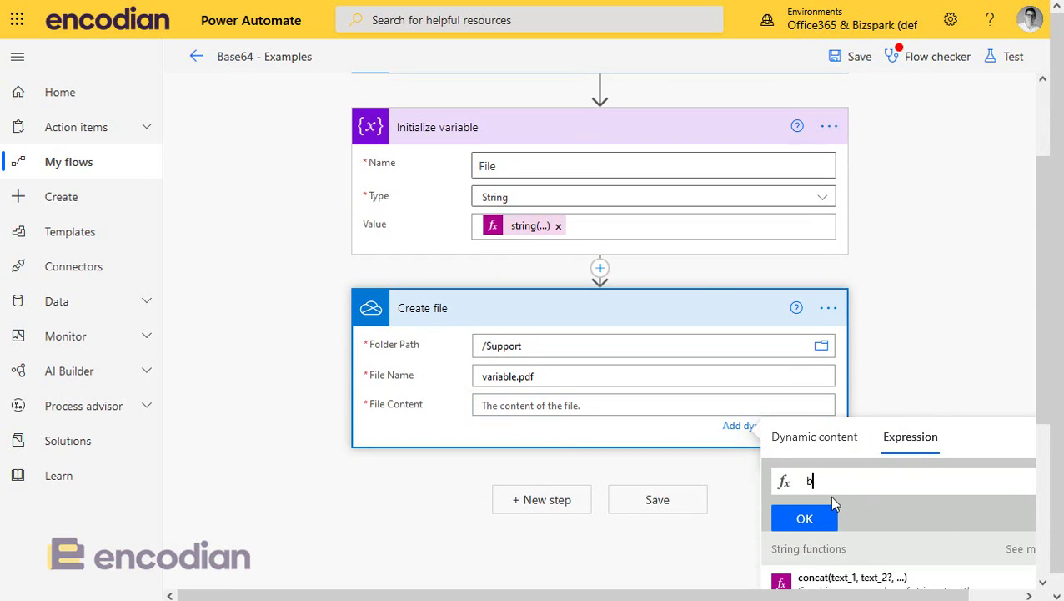
text(ase)
click(784, 514)
click(809, 438)
click(822, 576)
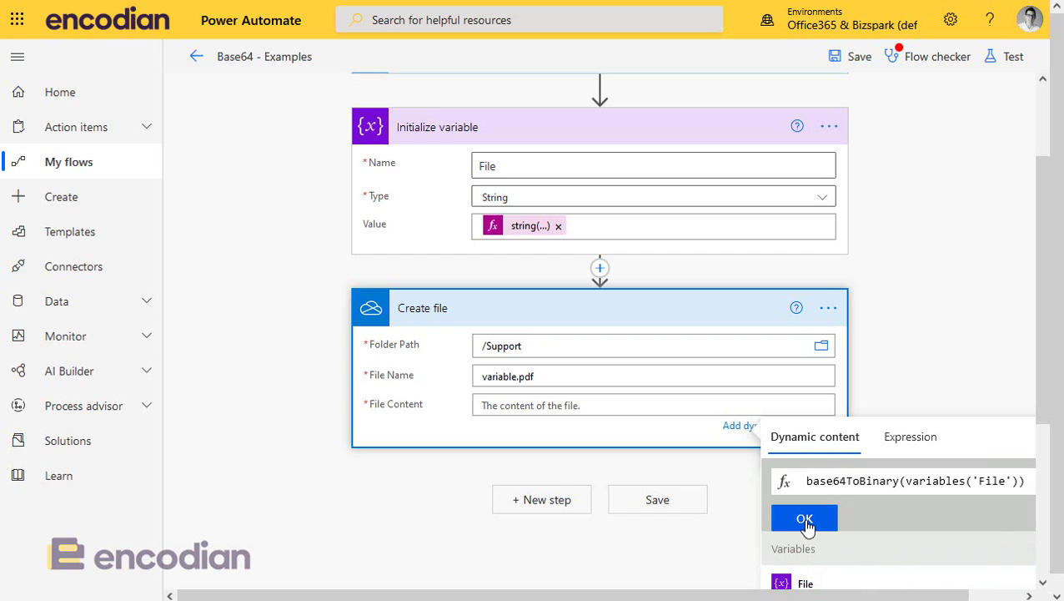
click(804, 519)
- Save the flow and test it automatically, reusing the trigger of the most recent successful test
click(984, 65)
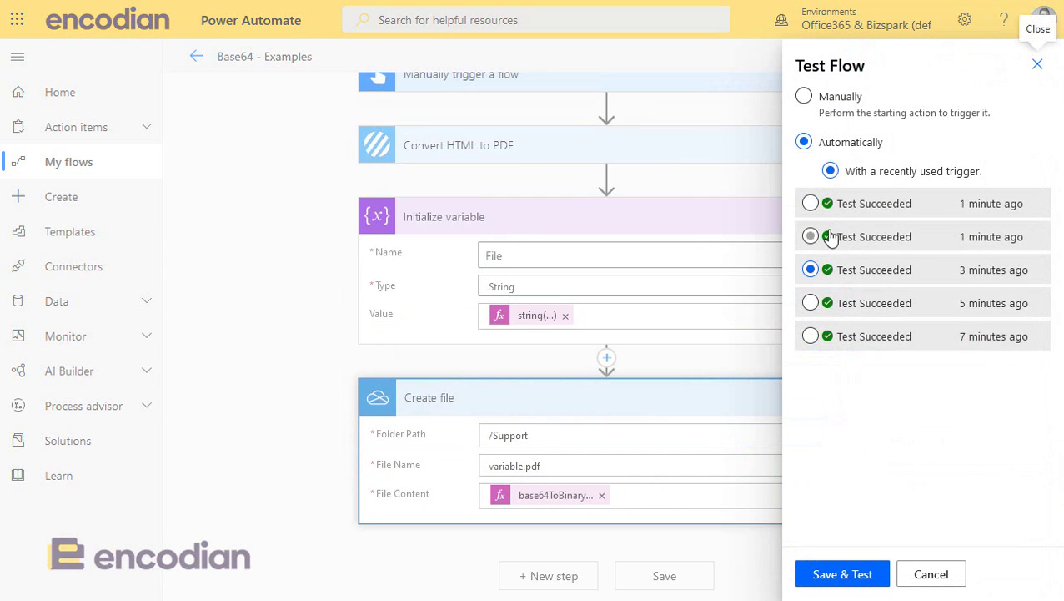
click(843, 574)
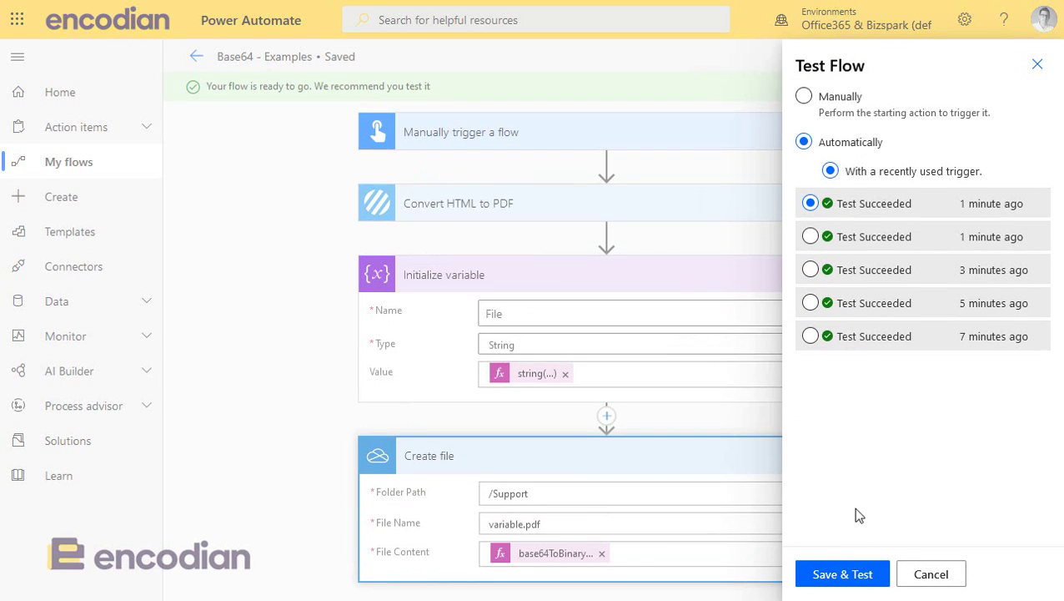
click(874, 571)
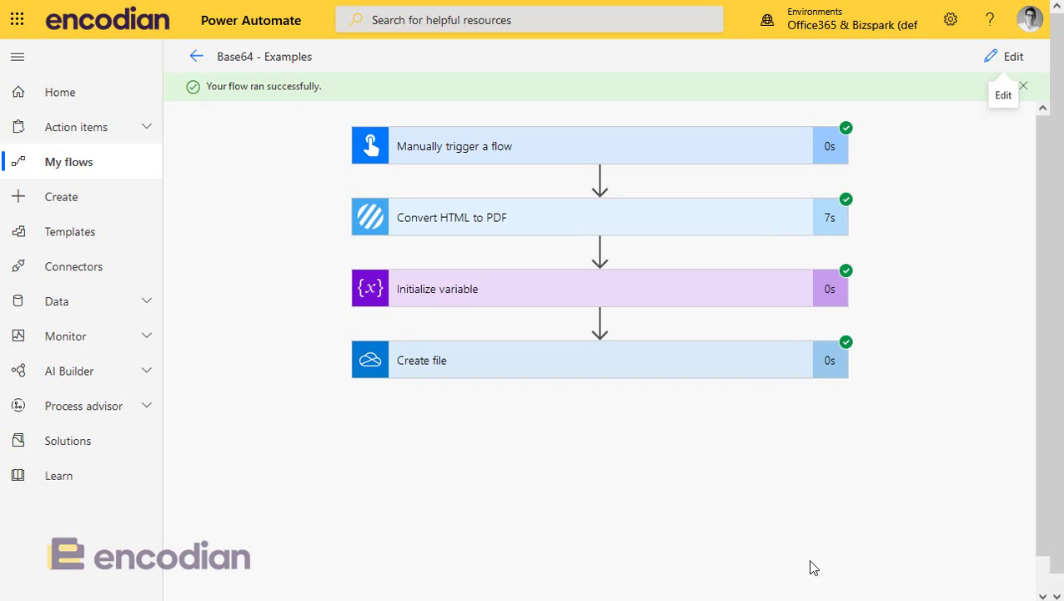
- Review the inputs and outputs of the Create file action in the new run
click(560, 368)
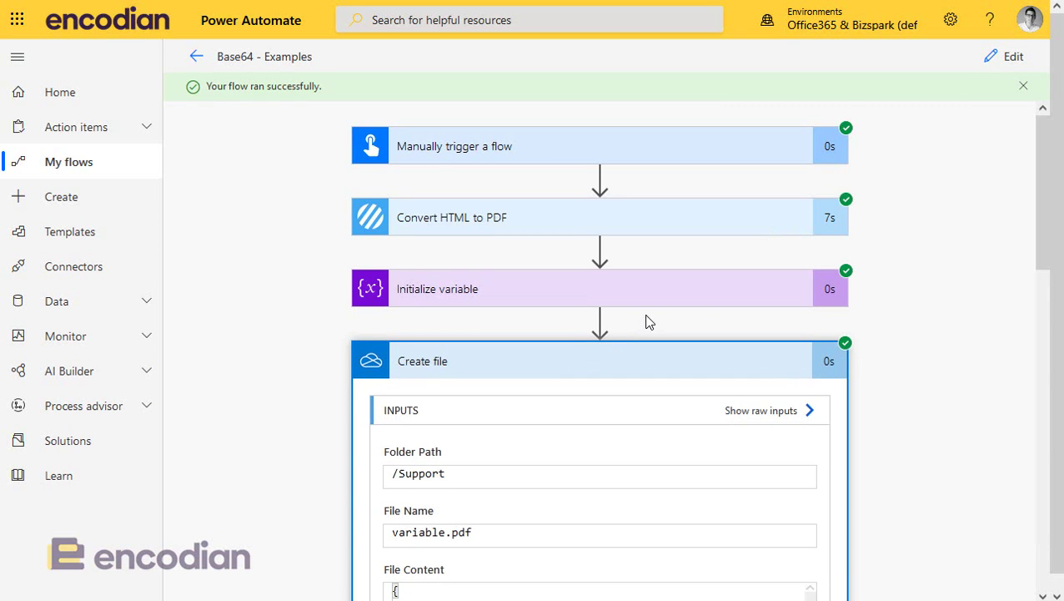
scroll(646, 320, down, 3)
scroll(655, 376, down, 5)
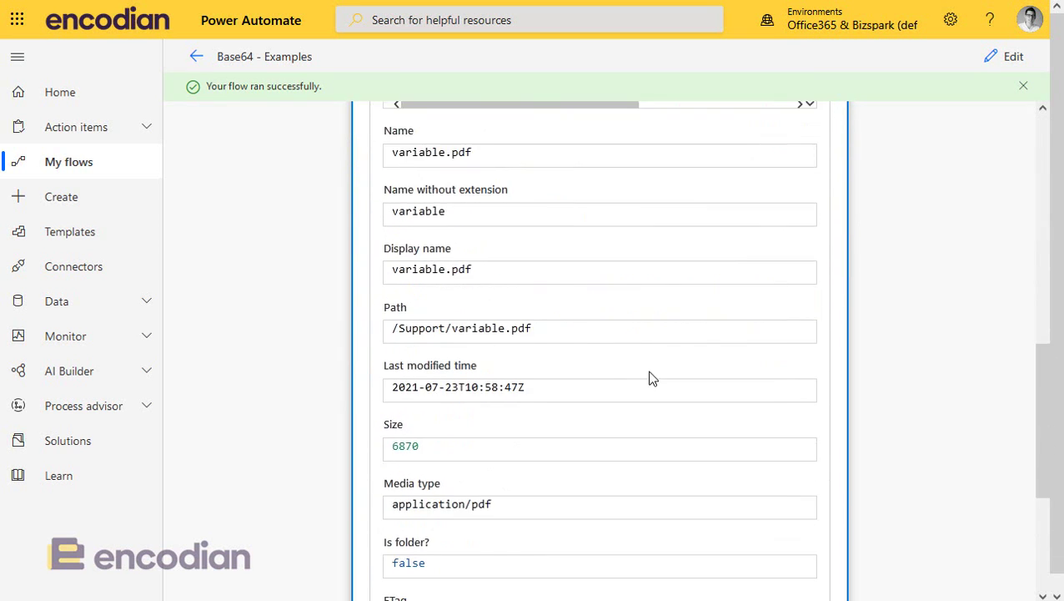
scroll(549, 409, up, 8)
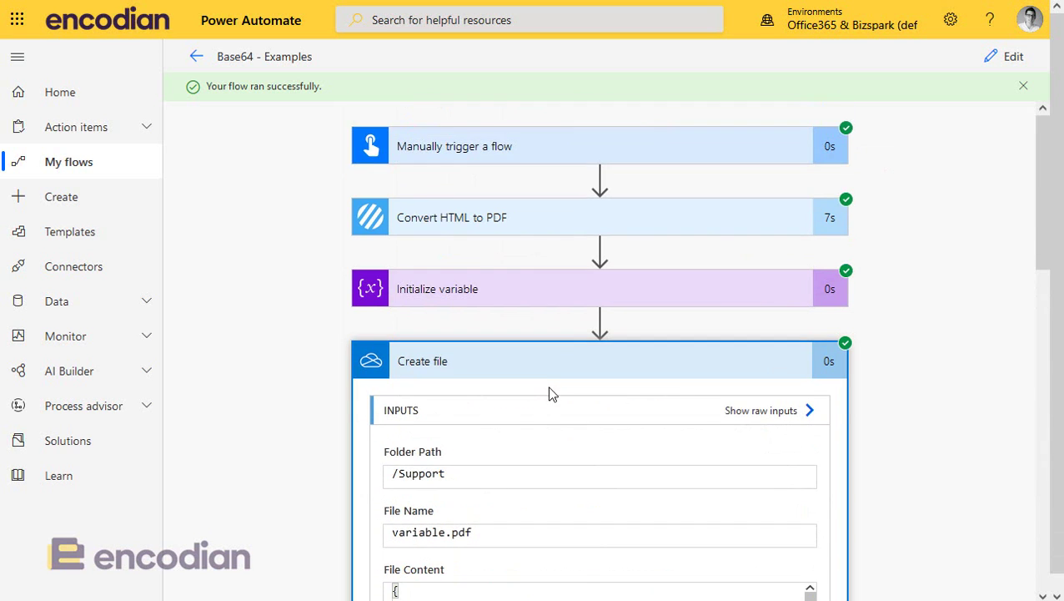
click(545, 369)
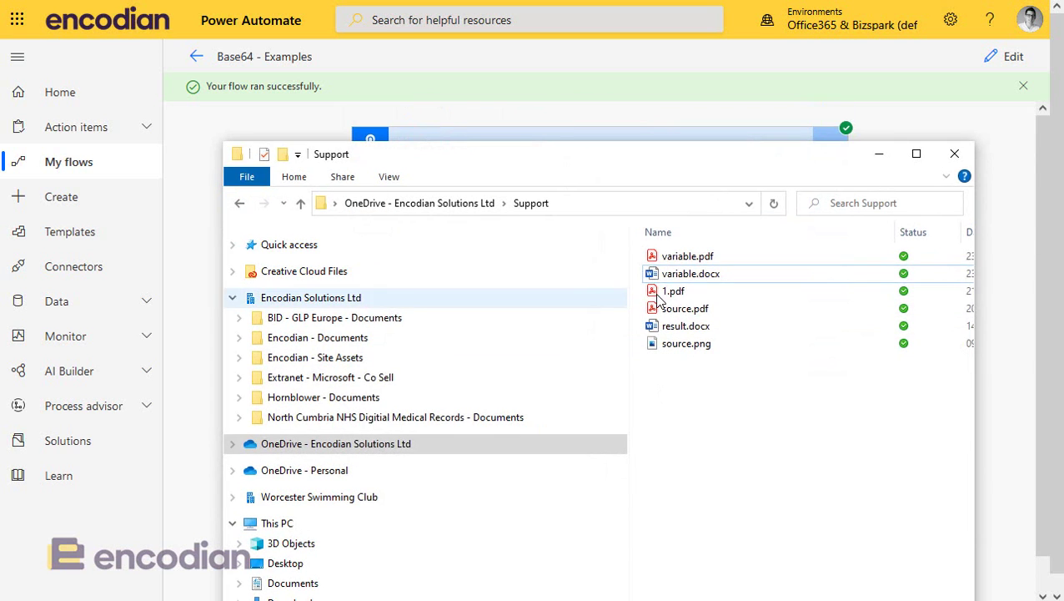
- Open variable.pdf from the OneDrive Support folder to check its contents, and close it again
double_click(689, 258)
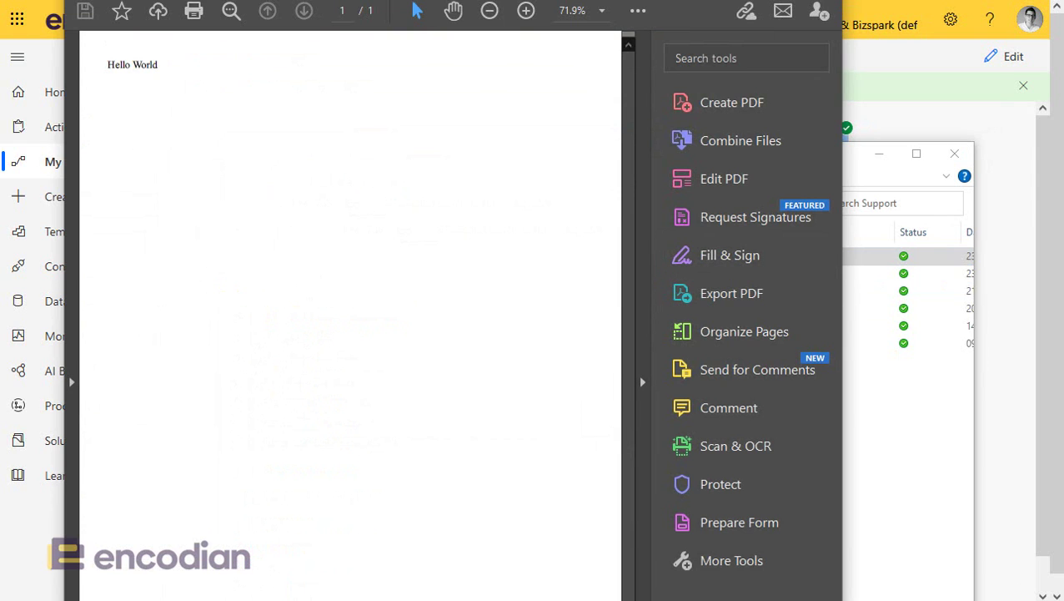
key(alt+F4)
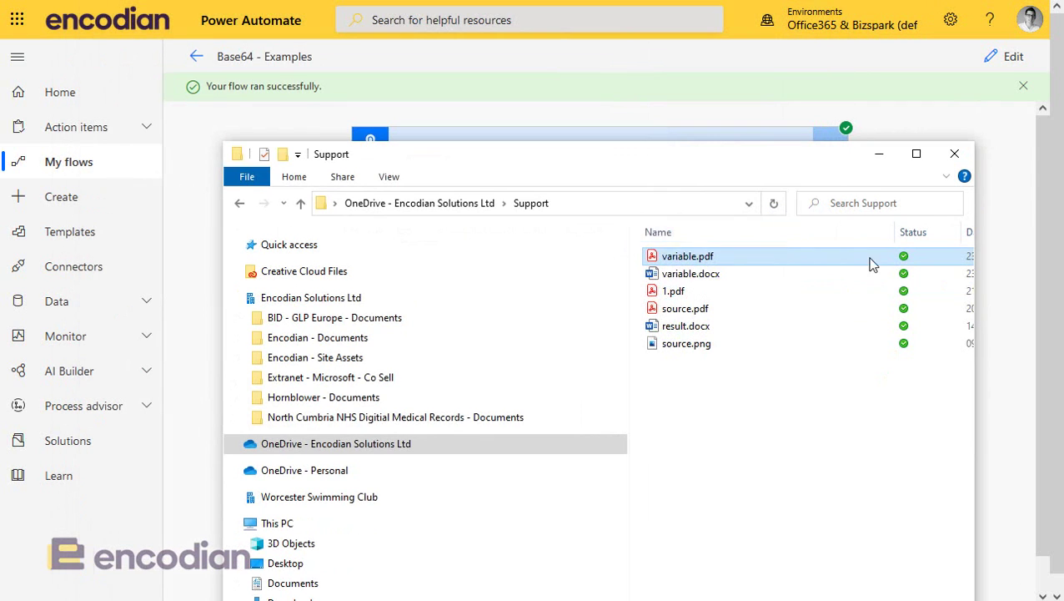
click(877, 157)
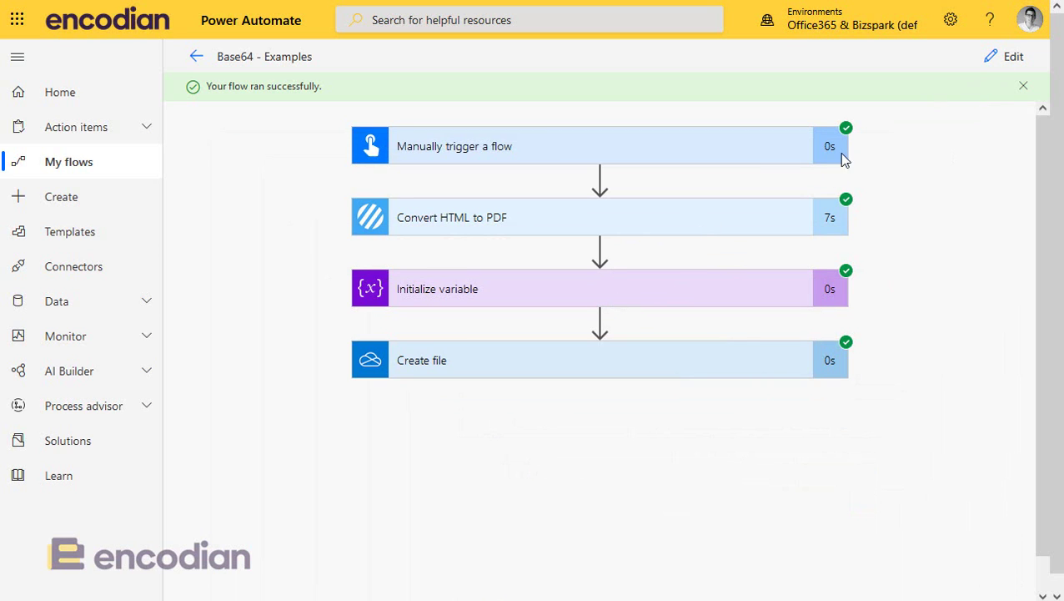
- Open the flow for editing and examine the advanced options of Convert HTML to PDF, including the Delay setting
click(1011, 59)
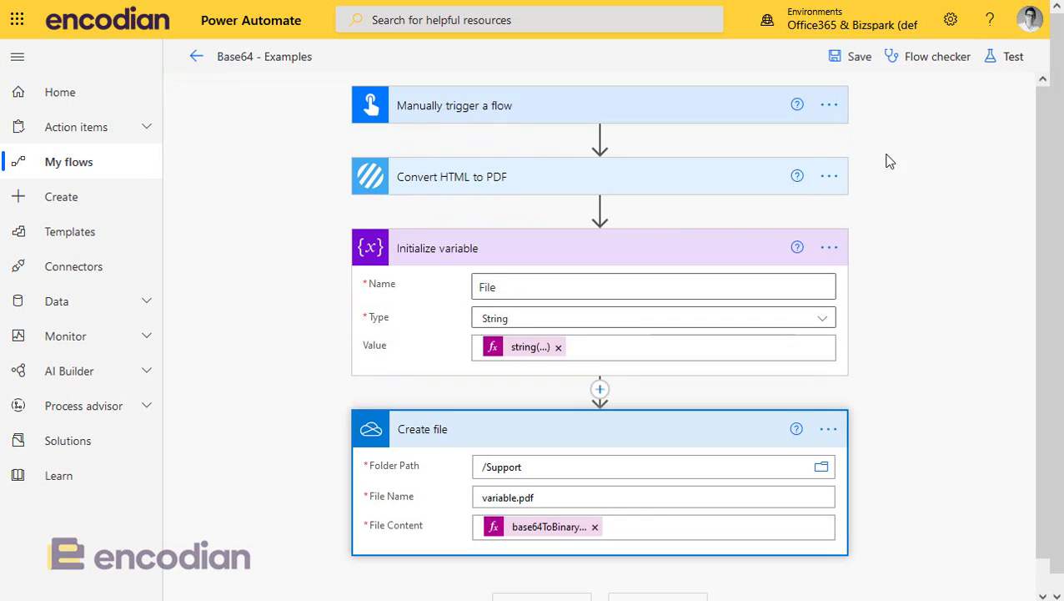
click(631, 179)
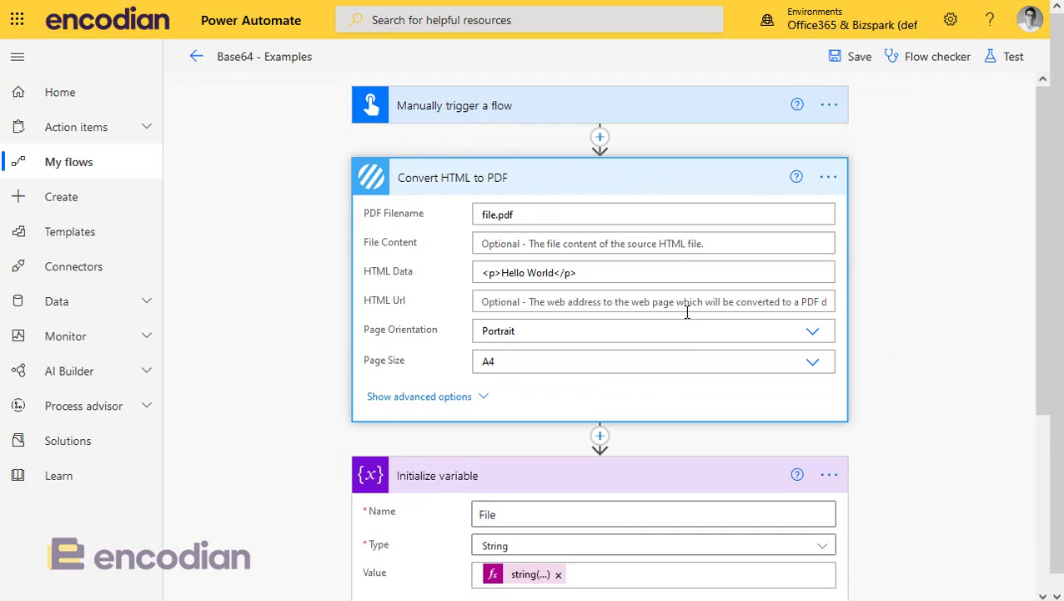
click(436, 399)
scroll(565, 399, down, 3)
scroll(562, 398, down, 2)
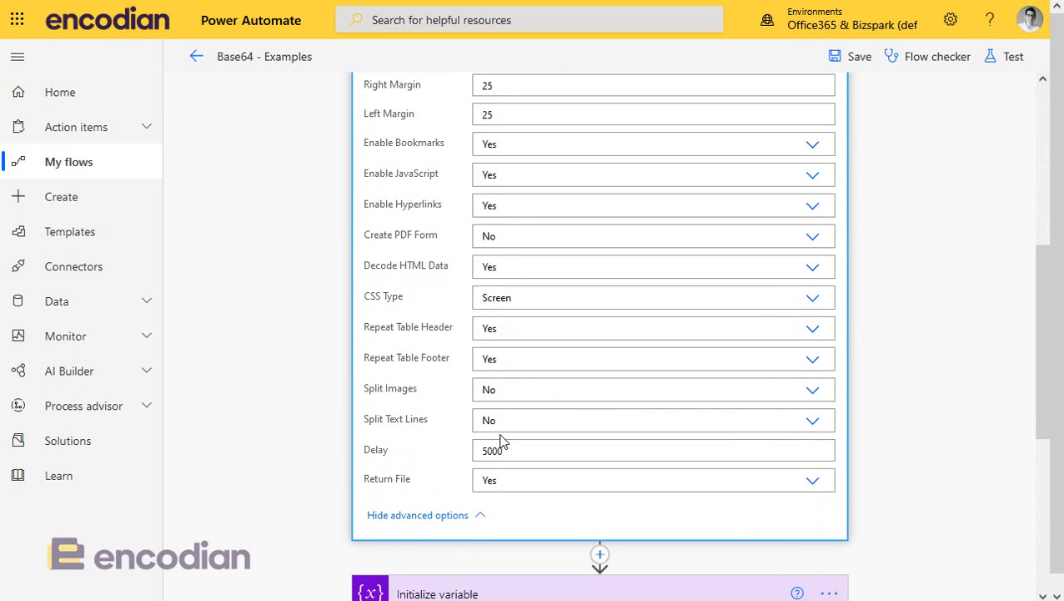
drag(538, 449, 457, 457)
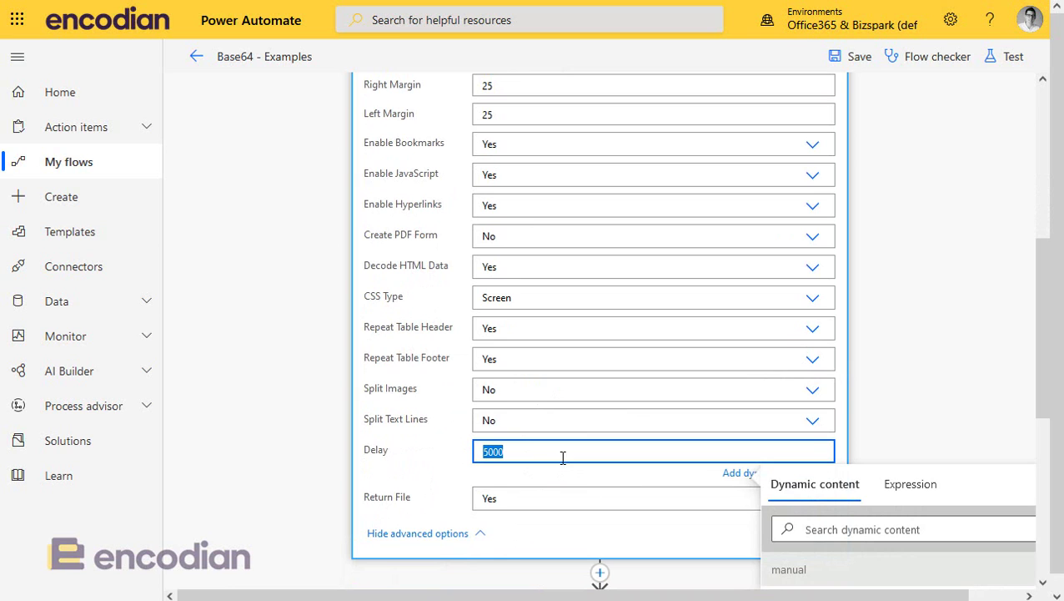
scroll(559, 454, up, 5)
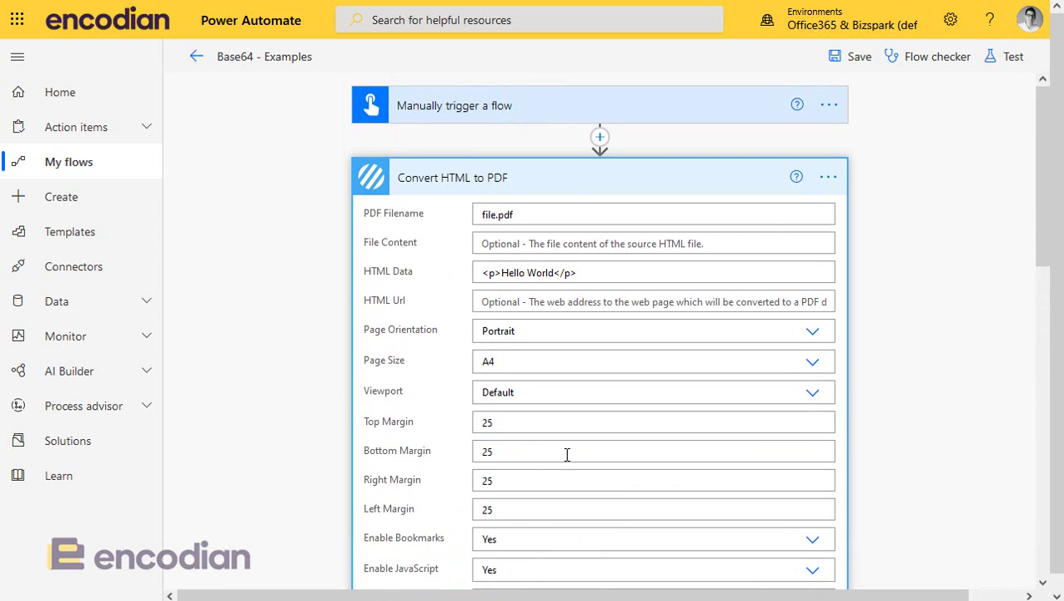
click(494, 197)
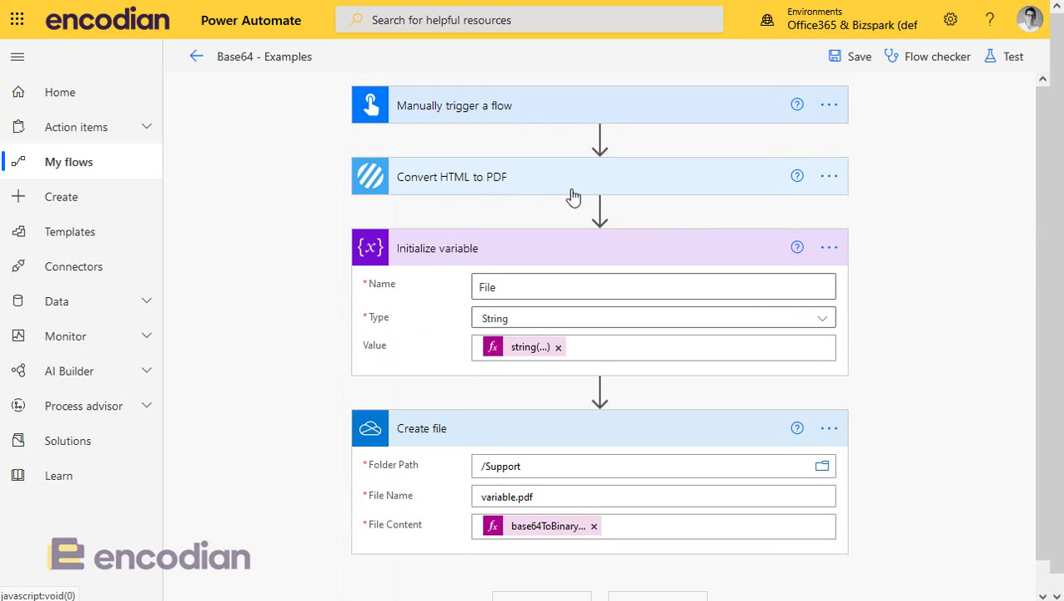
mouse_move(594, 206)
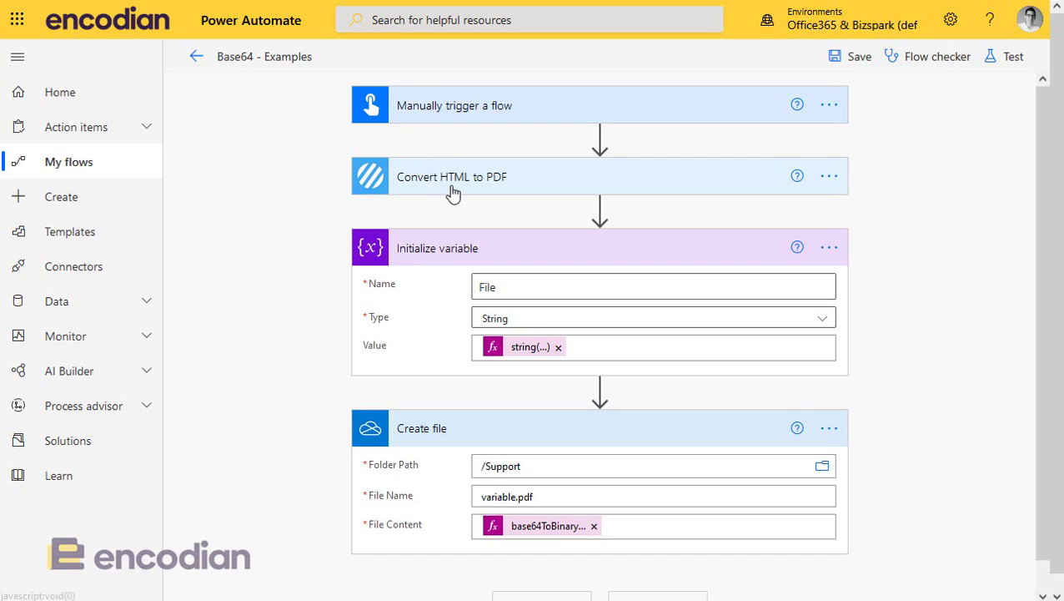
- Return to the flow's details page and open the most recent run from the 28-day run history
click(196, 56)
scroll(397, 354, down, 3)
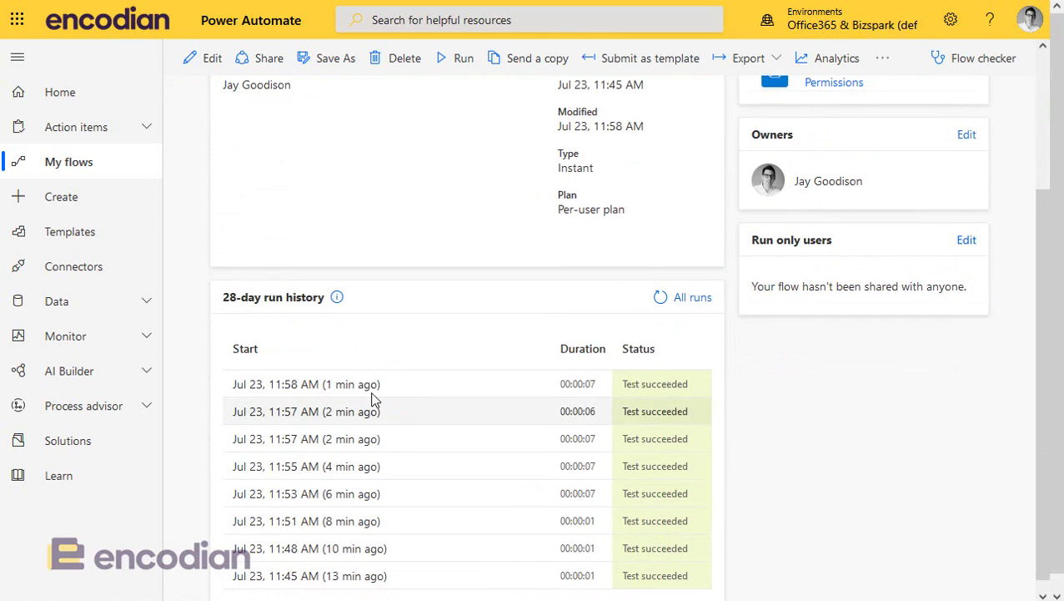
click(367, 386)
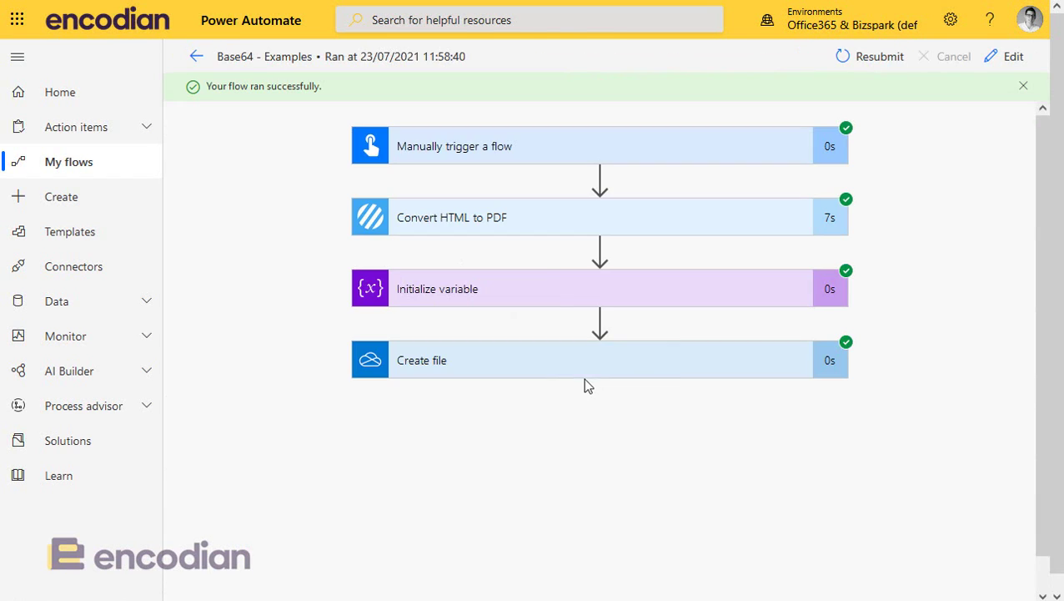
- Expand Convert HTML to PDF in the run and examine the base64 string in its File Content output
click(537, 231)
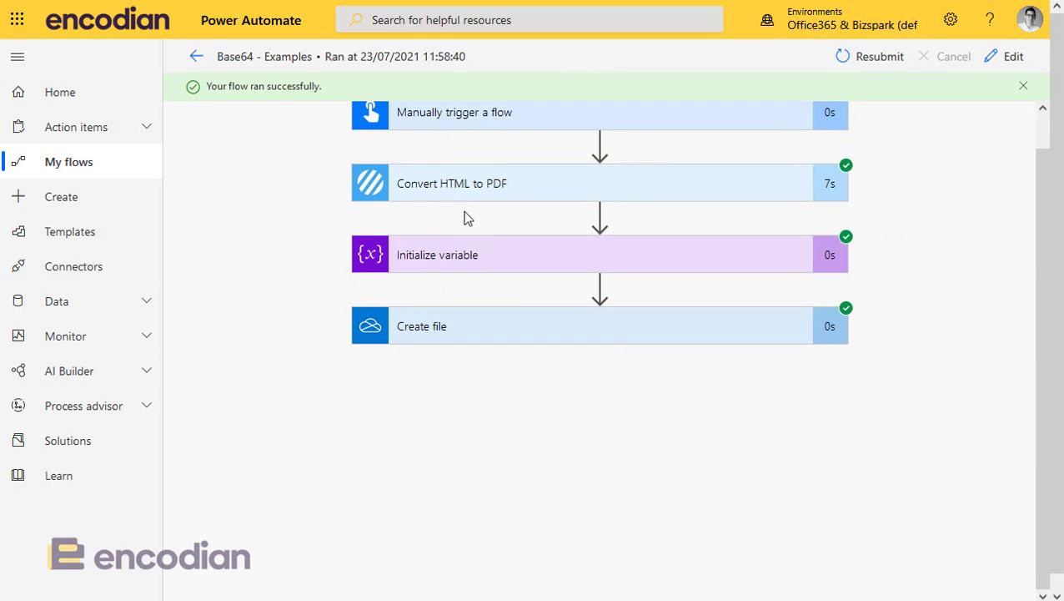
click(457, 185)
scroll(562, 413, down, 4)
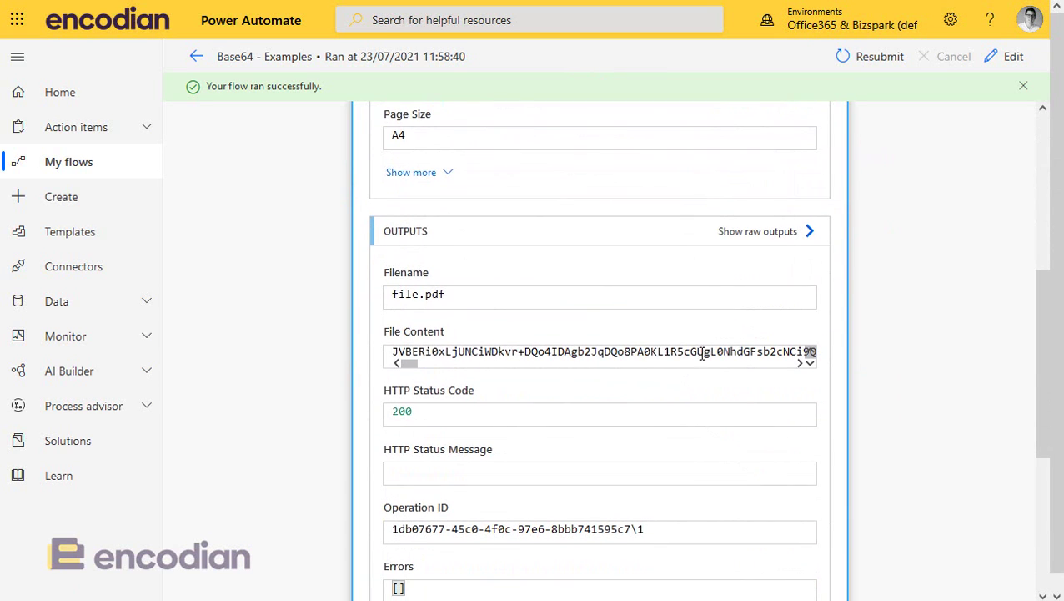
drag(700, 353, 356, 354)
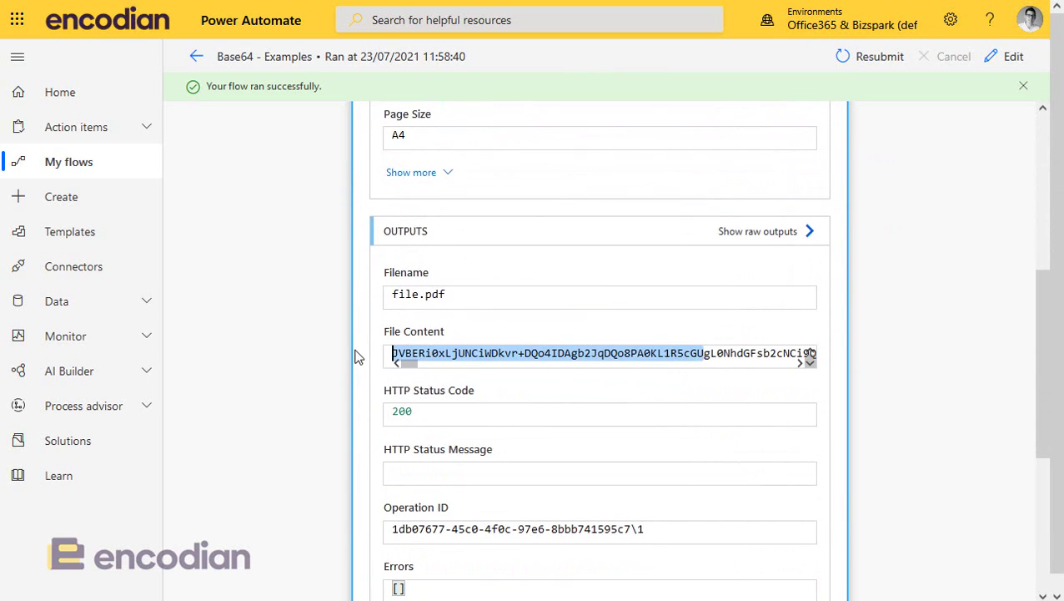
scroll(490, 435, down, 3)
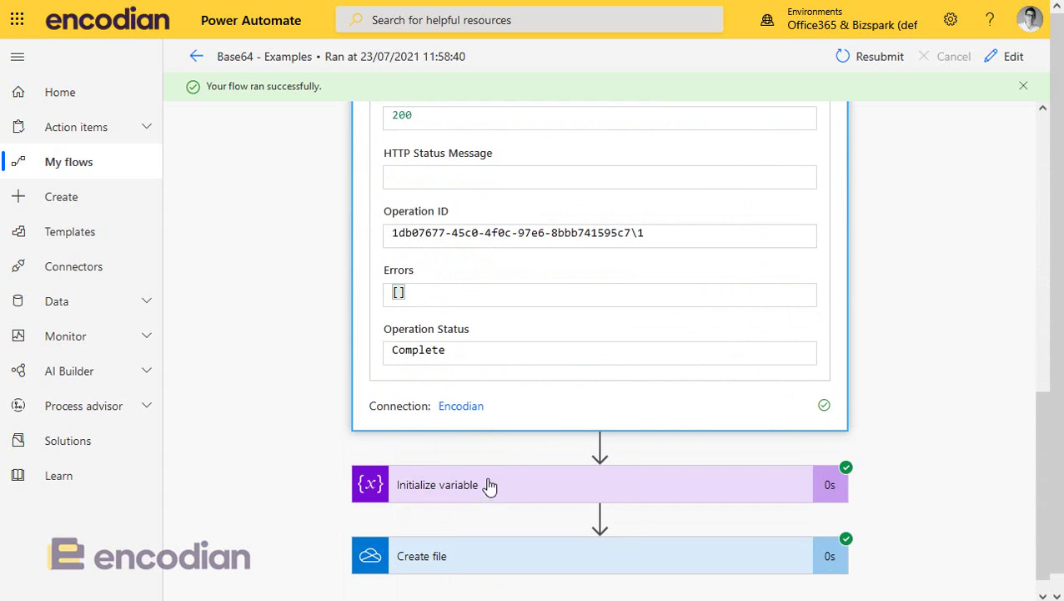
- Compare the Value input of Initialize variable with the File Content output of Convert HTML to PDF
click(492, 485)
drag(588, 432, 344, 435)
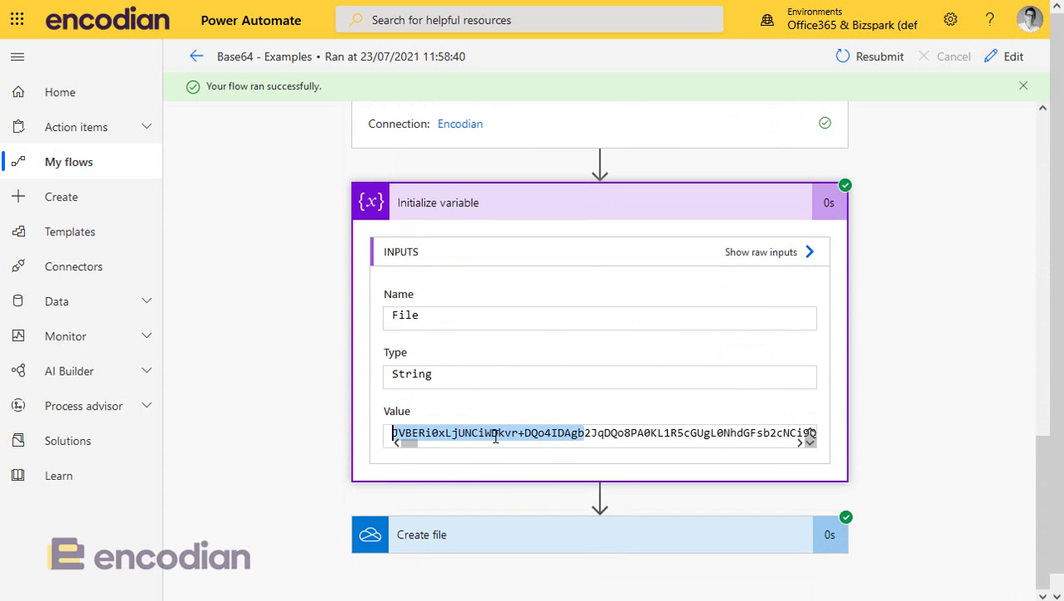
scroll(494, 441, up, 3)
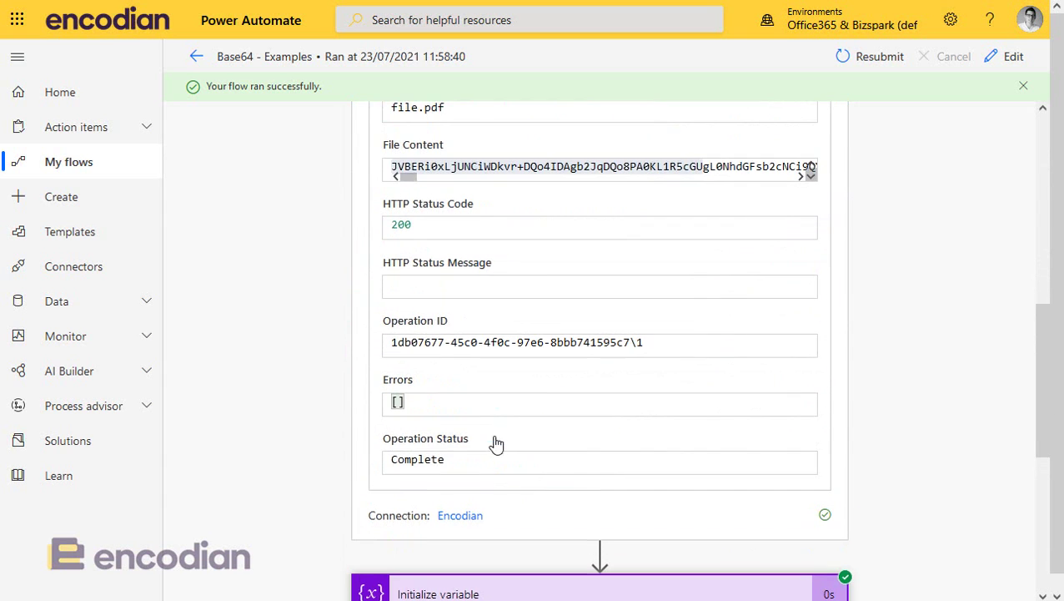
click(389, 171)
scroll(458, 385, down, 3)
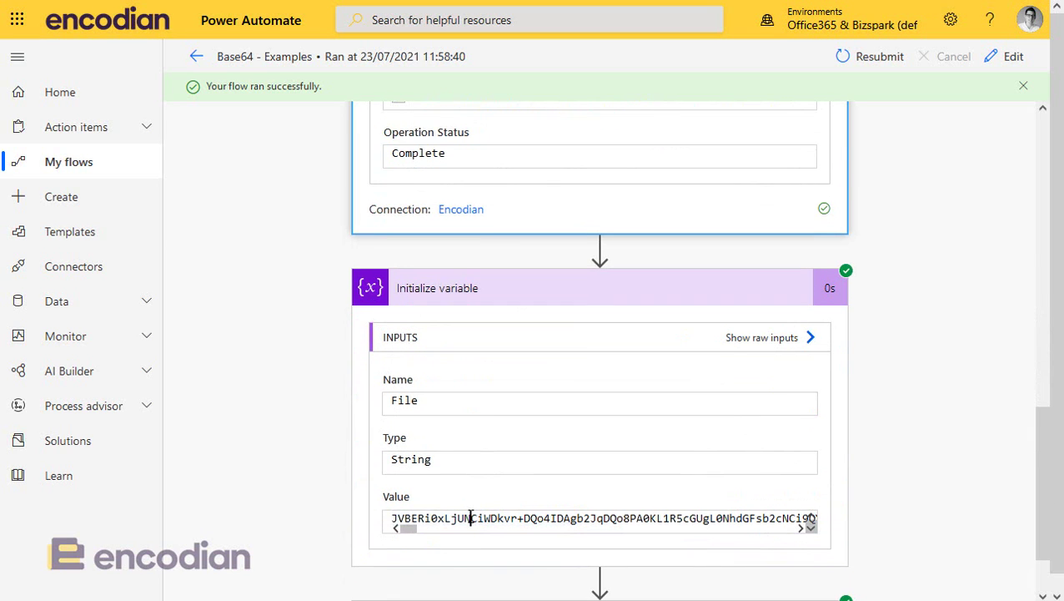
click(471, 513)
scroll(470, 514, up, 4)
- Return to the flow's details page and open the oldest run, Jul 23, 11:45 AM, from the 28-day run history
click(194, 58)
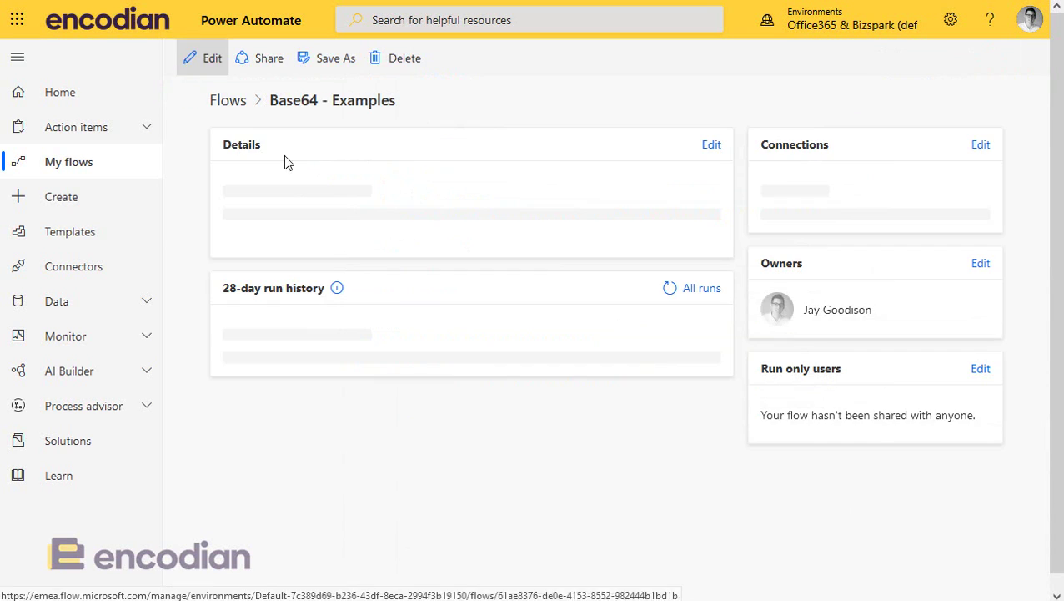
scroll(438, 361, down, 3)
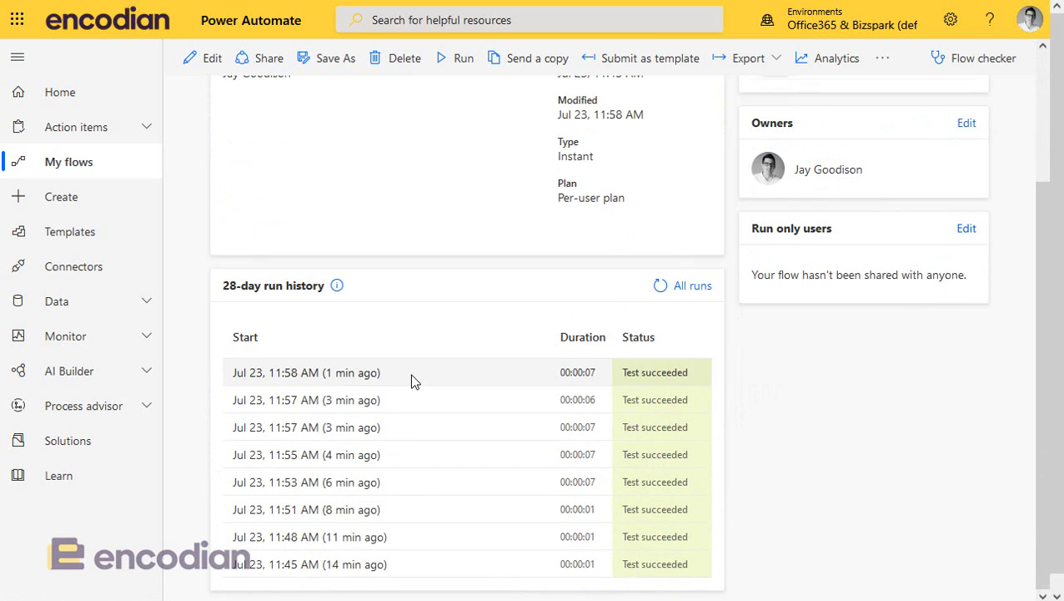
click(334, 551)
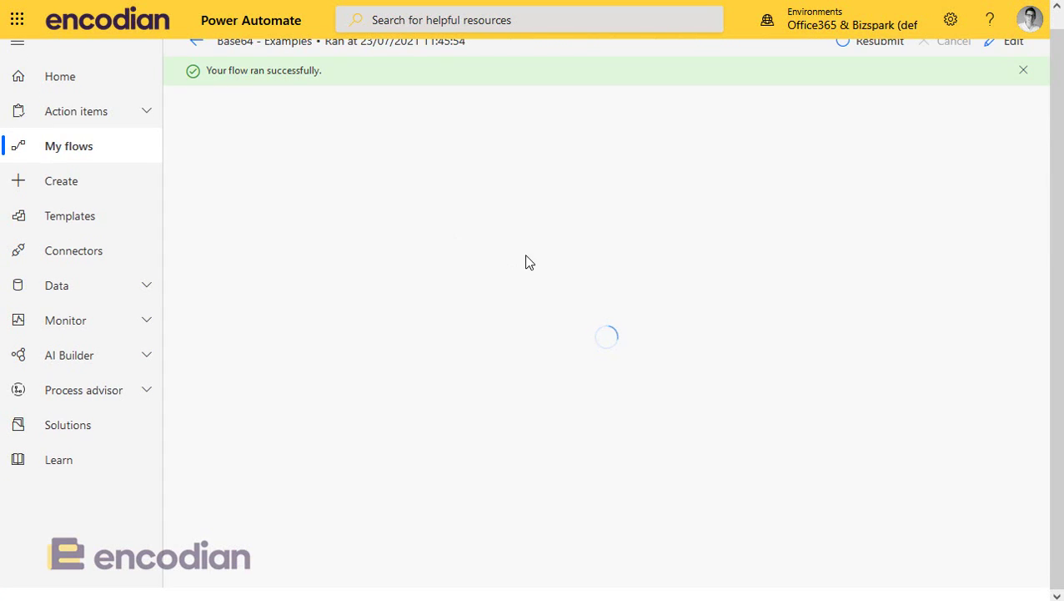
- Expand Get file content and examine the base64 string in the $content property of its File content output
click(489, 215)
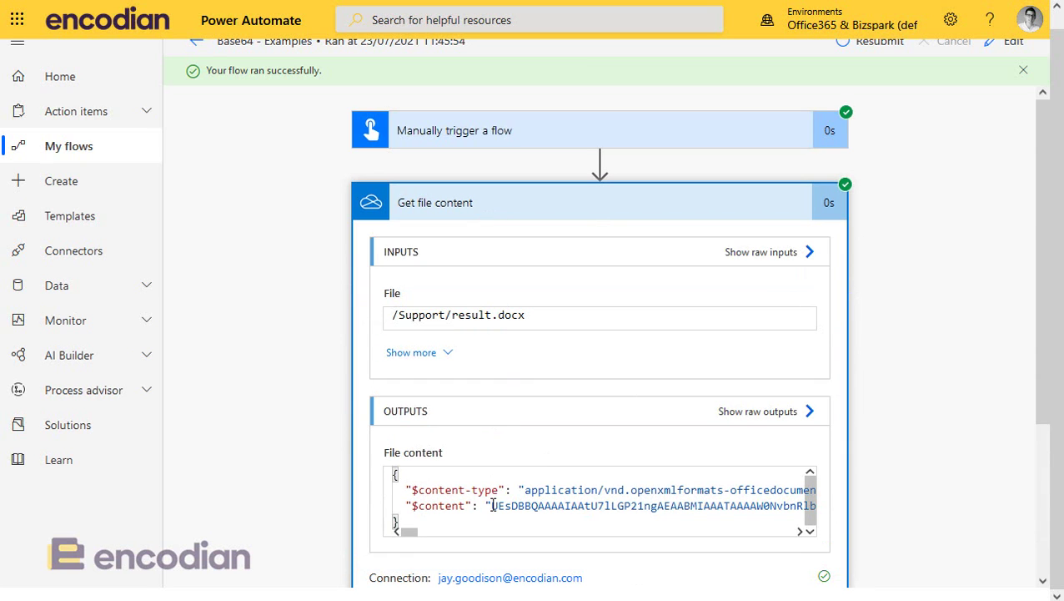
drag(493, 506, 664, 505)
scroll(649, 510, down, 3)
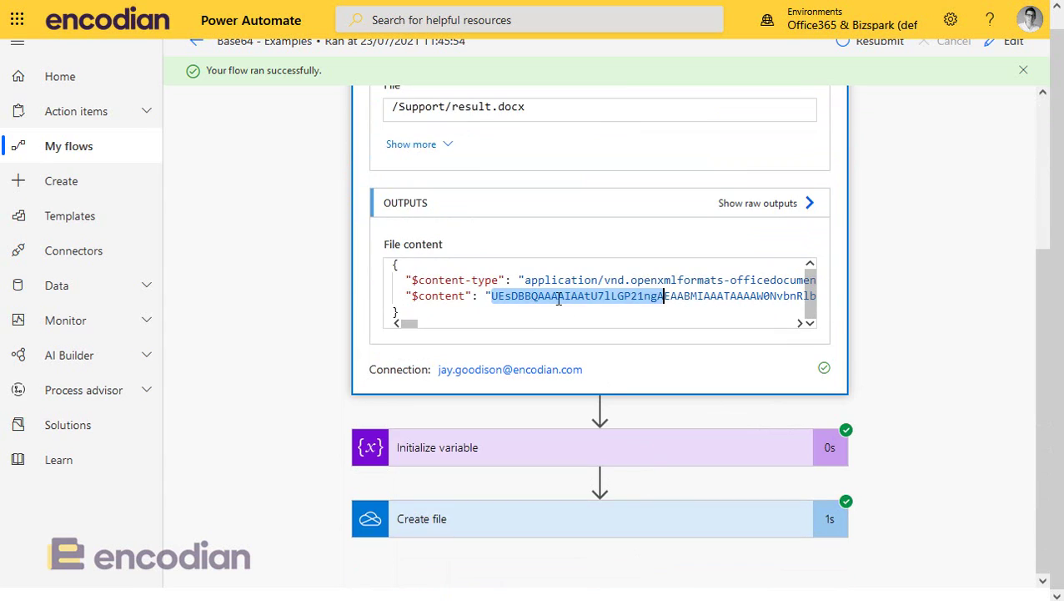
click(435, 303)
drag(493, 296, 731, 295)
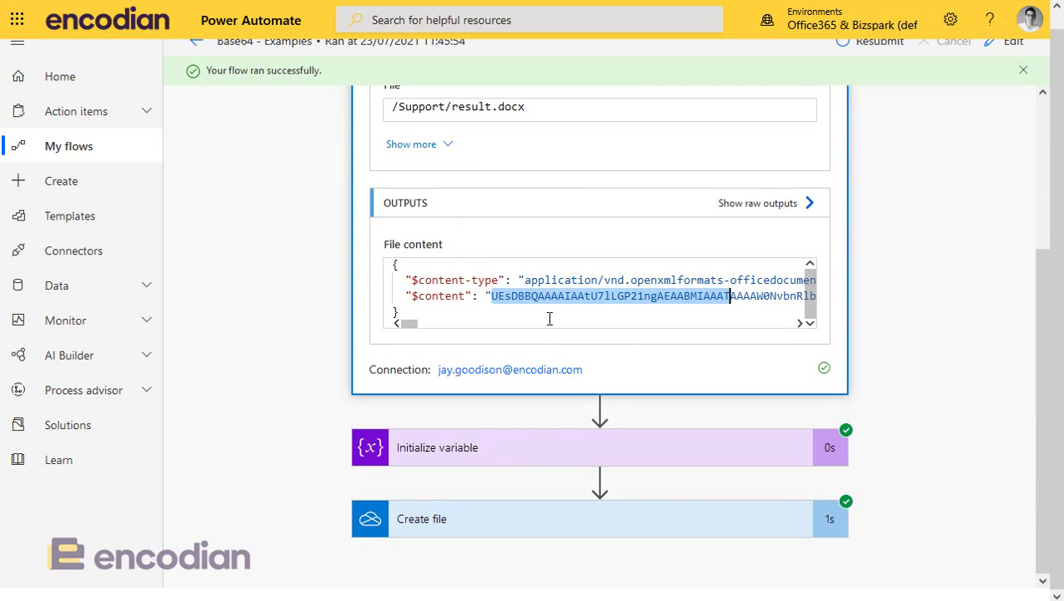
click(503, 308)
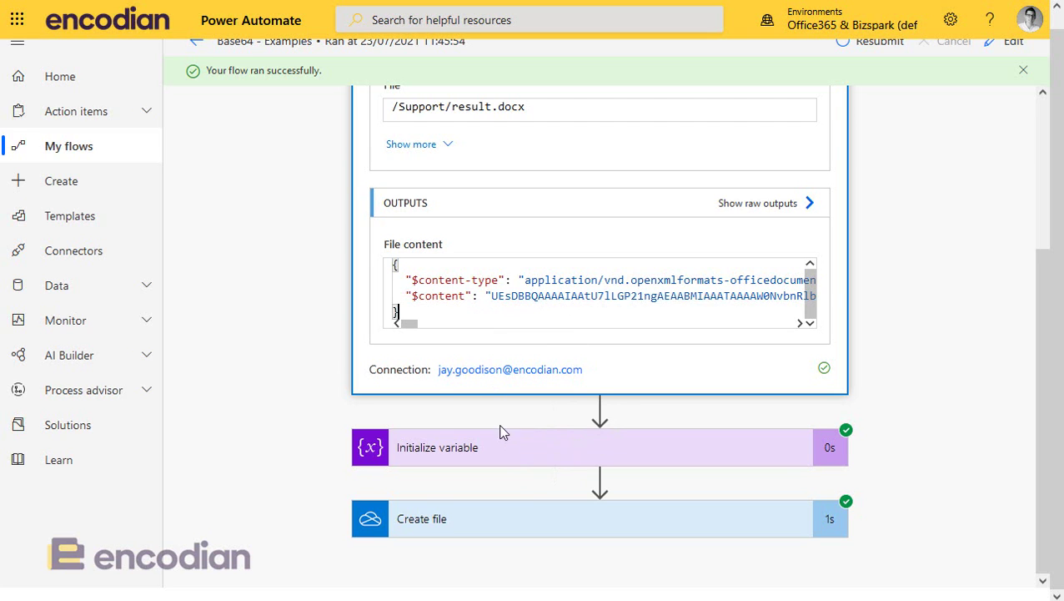
scroll(550, 372, up, 3)
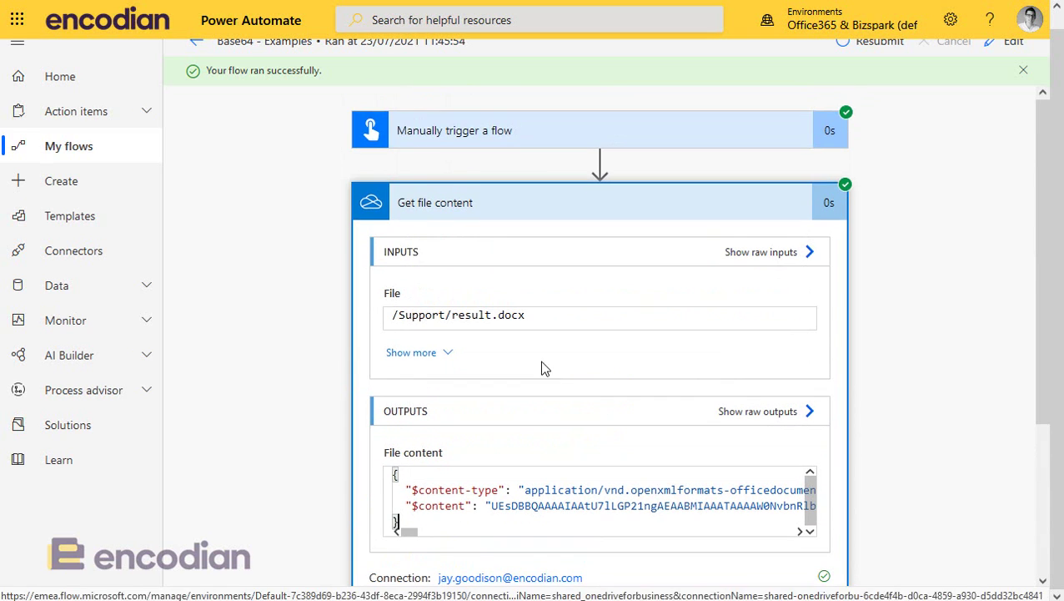
- Open the Base64 - Examples flow for editing and review the settings of Create file, Initialize variable and Convert HTML to PDF
click(196, 41)
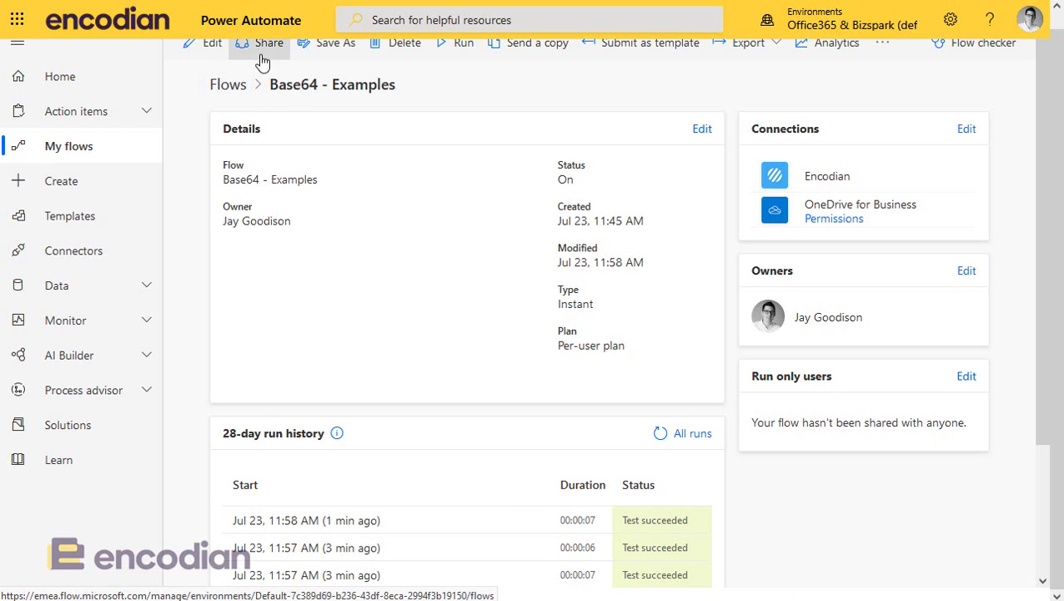
click(208, 45)
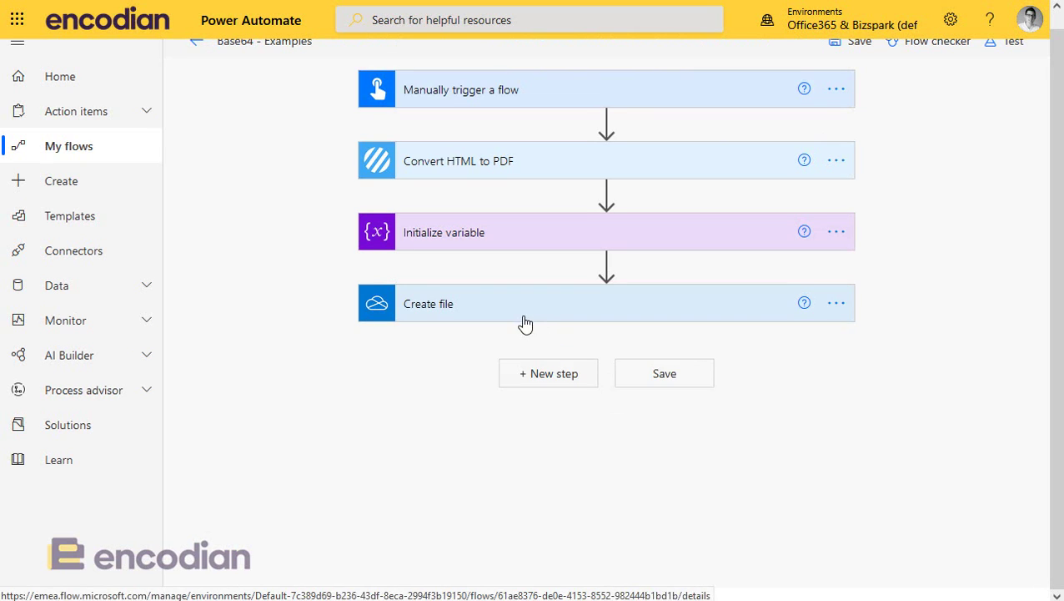
click(517, 318)
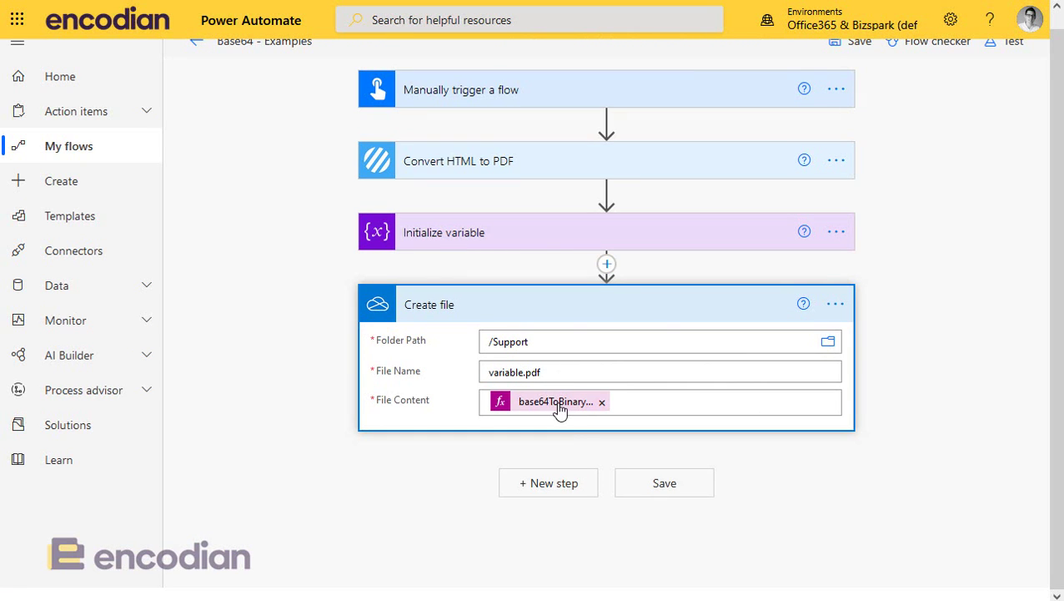
click(544, 240)
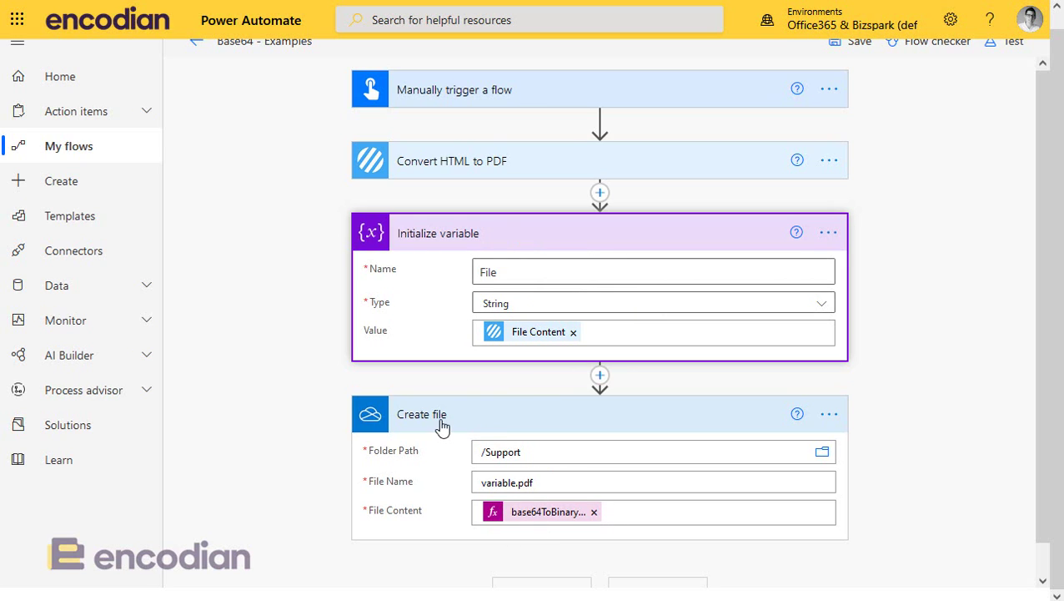
click(276, 404)
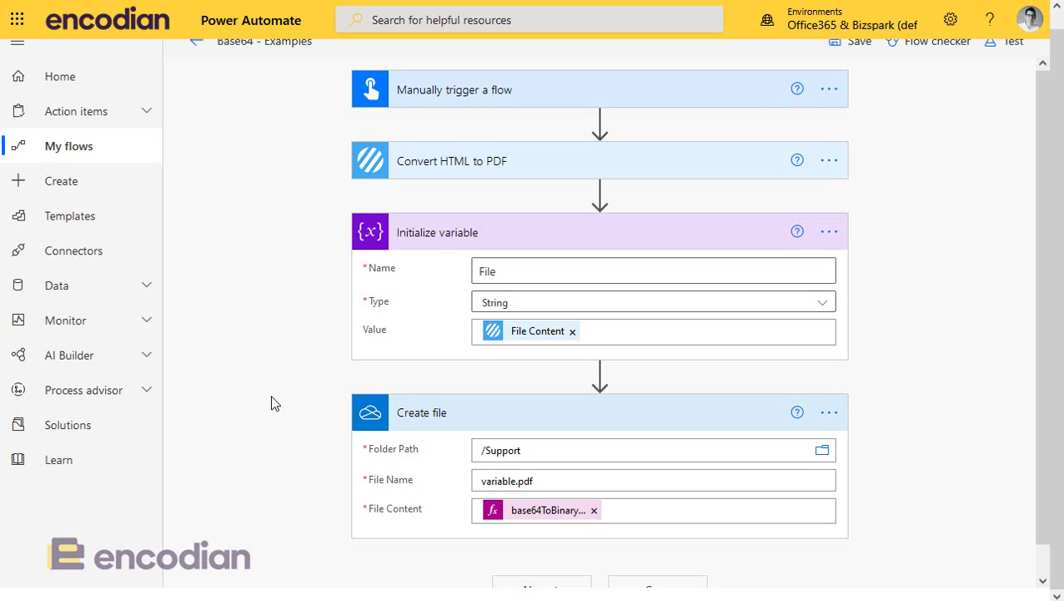
click(460, 167)
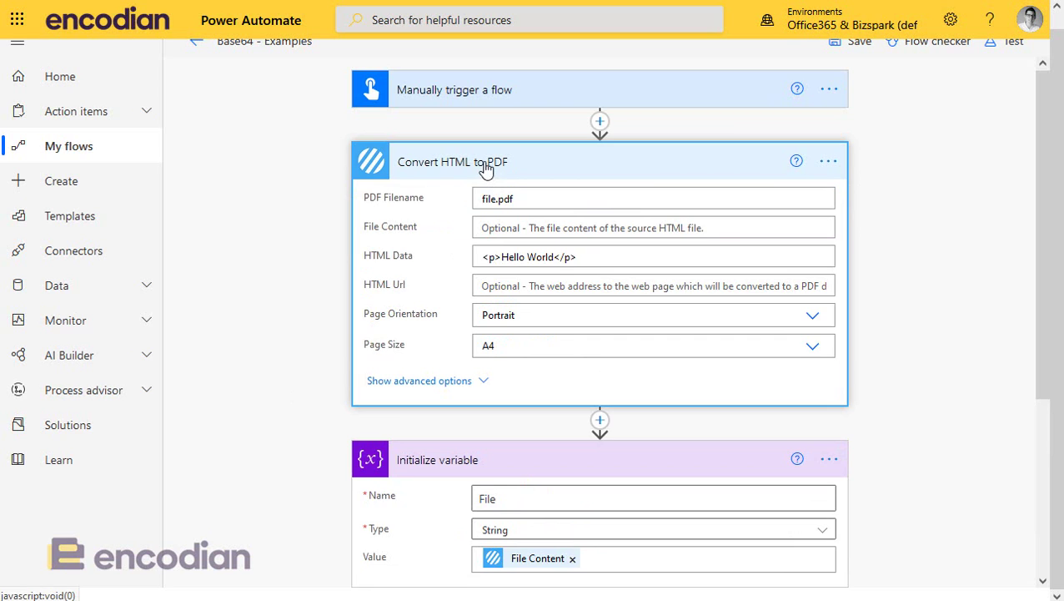
click(484, 166)
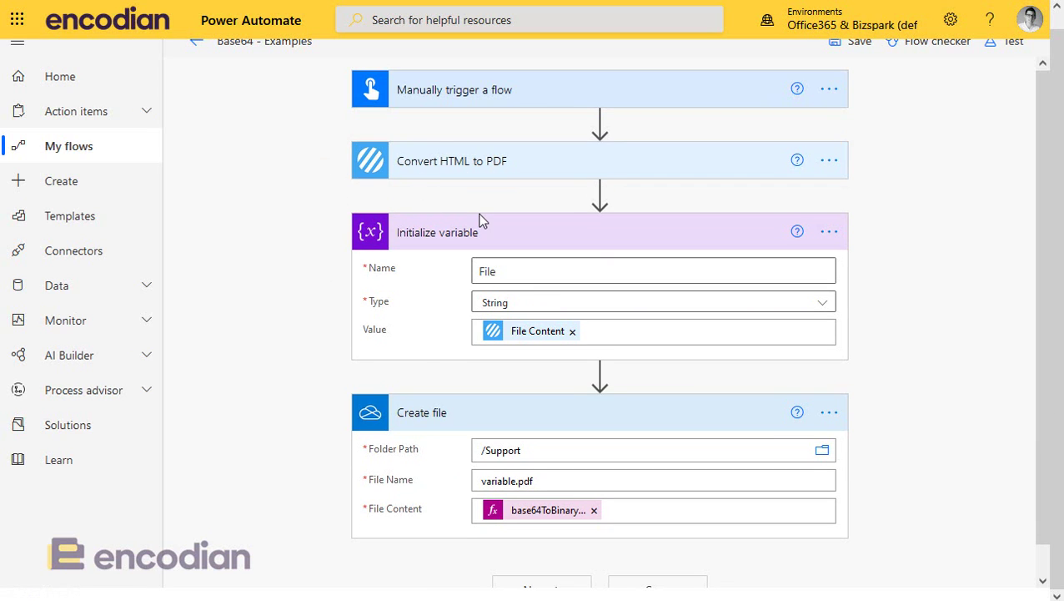